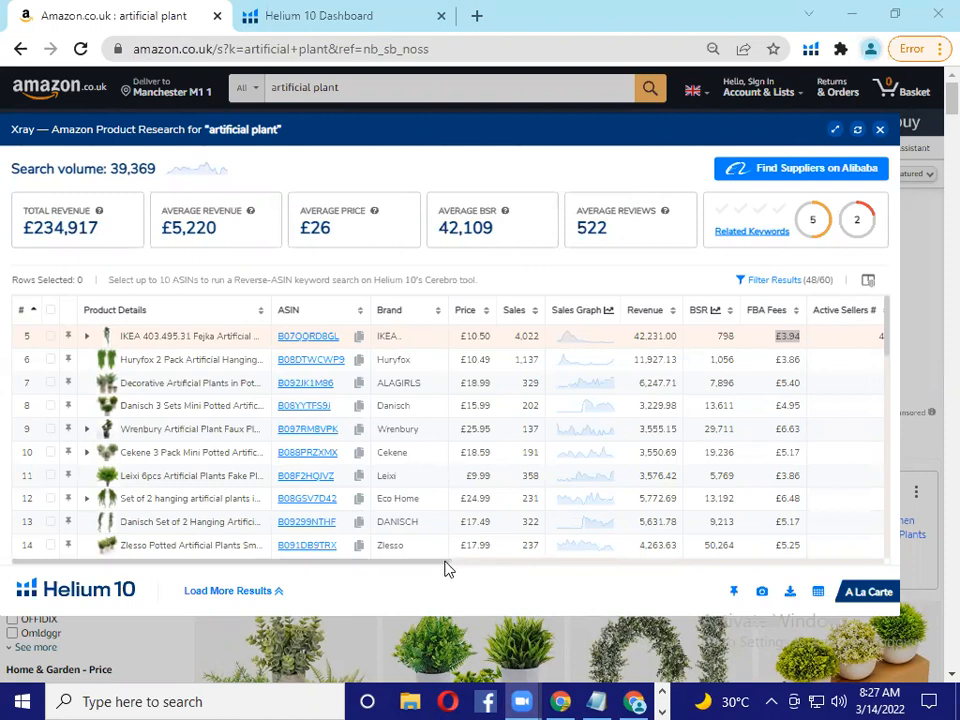
Step: Examine the Xray results for "artificial plant" across the price, sales, fee, ratings, review and category columns
left_click_drag(462, 568, 672, 572)
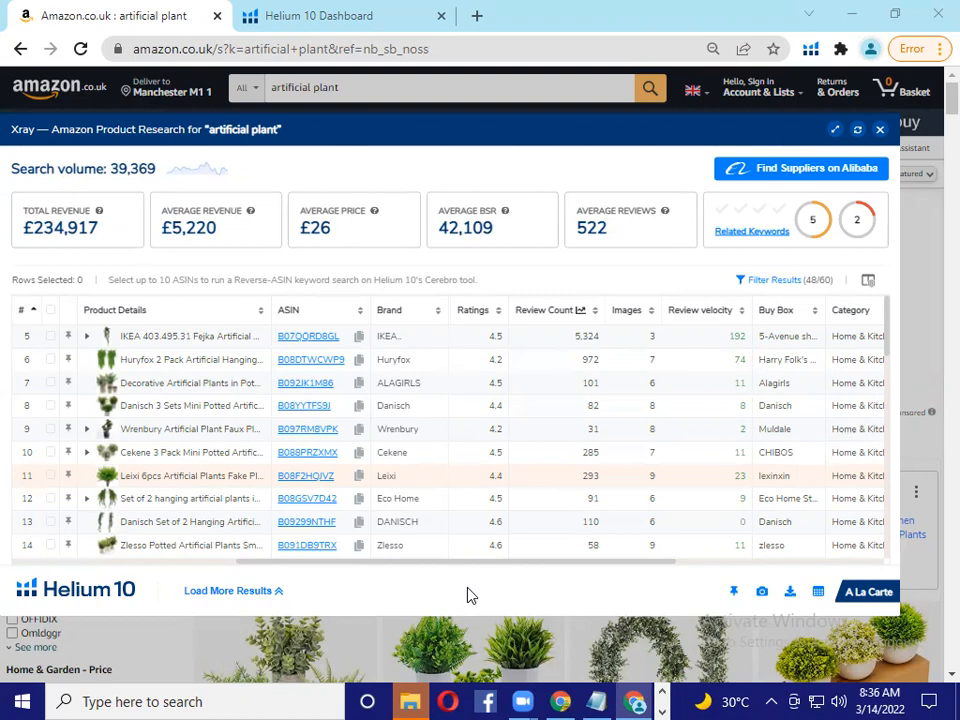
left_click_drag(535, 569, 240, 578)
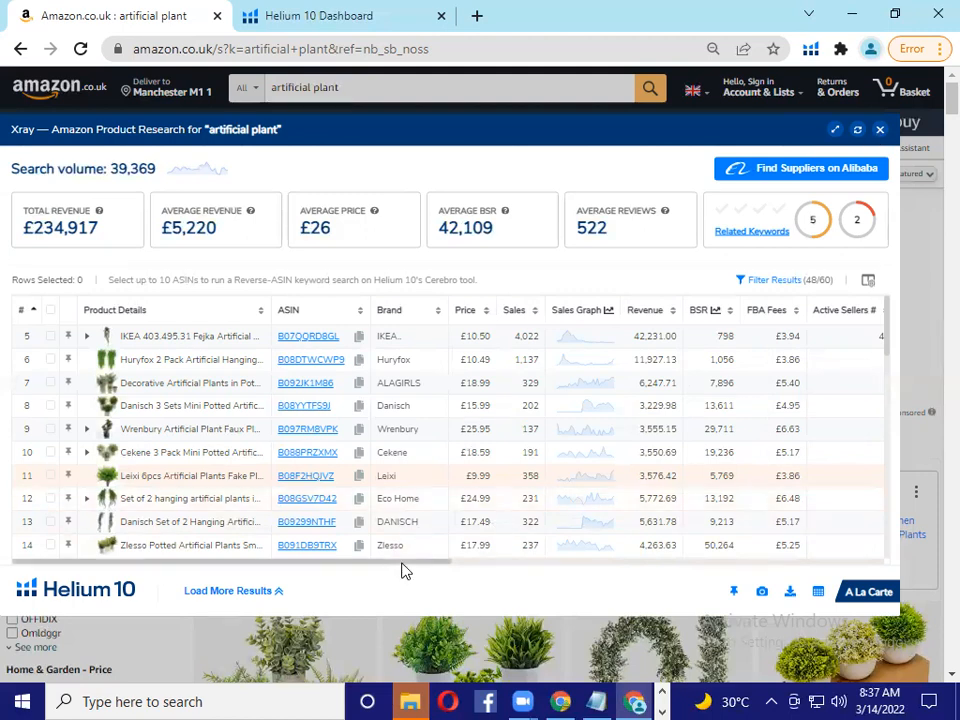
left_click_drag(403, 567, 628, 581)
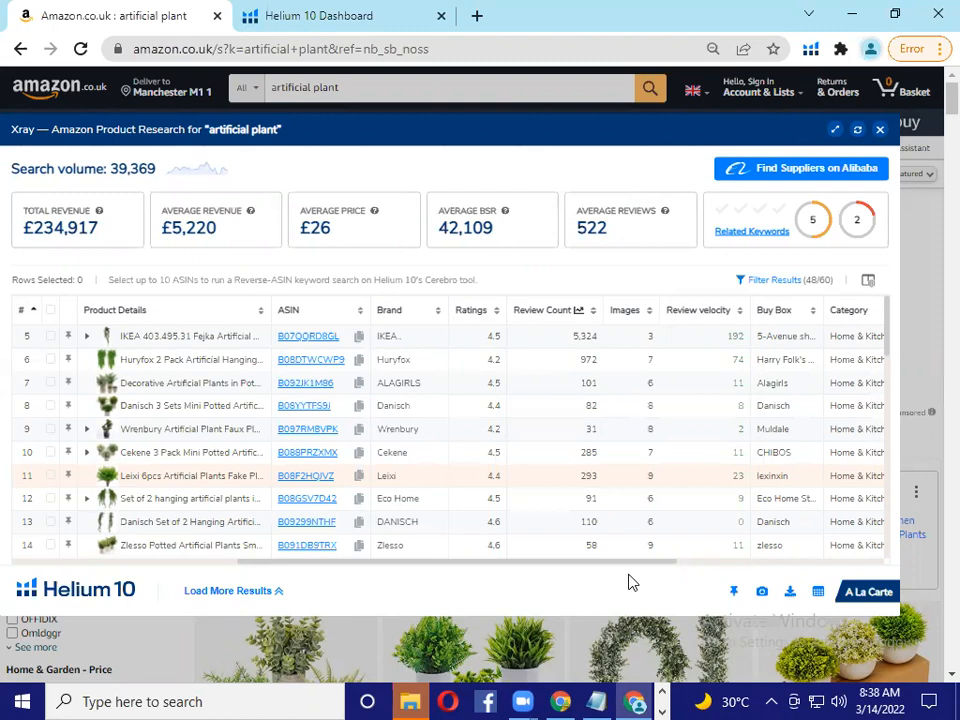
Step: Switch to the other Chrome window, replace the Amazon page with Google, search for "canva" and open the Canva website
left_click(562, 701)
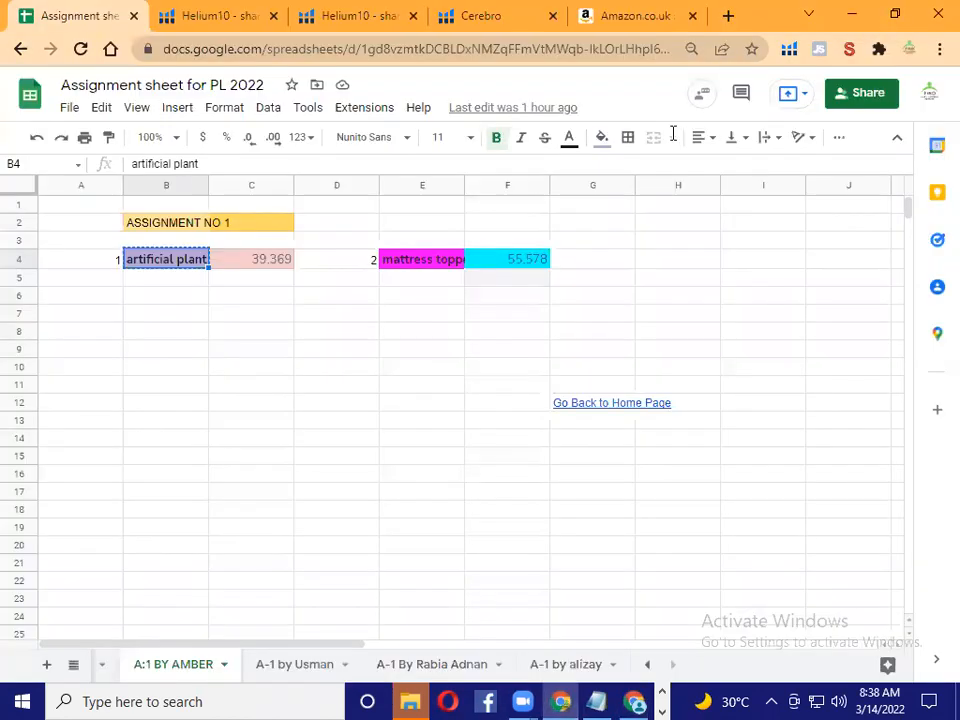
left_click(693, 16)
left_click(727, 16)
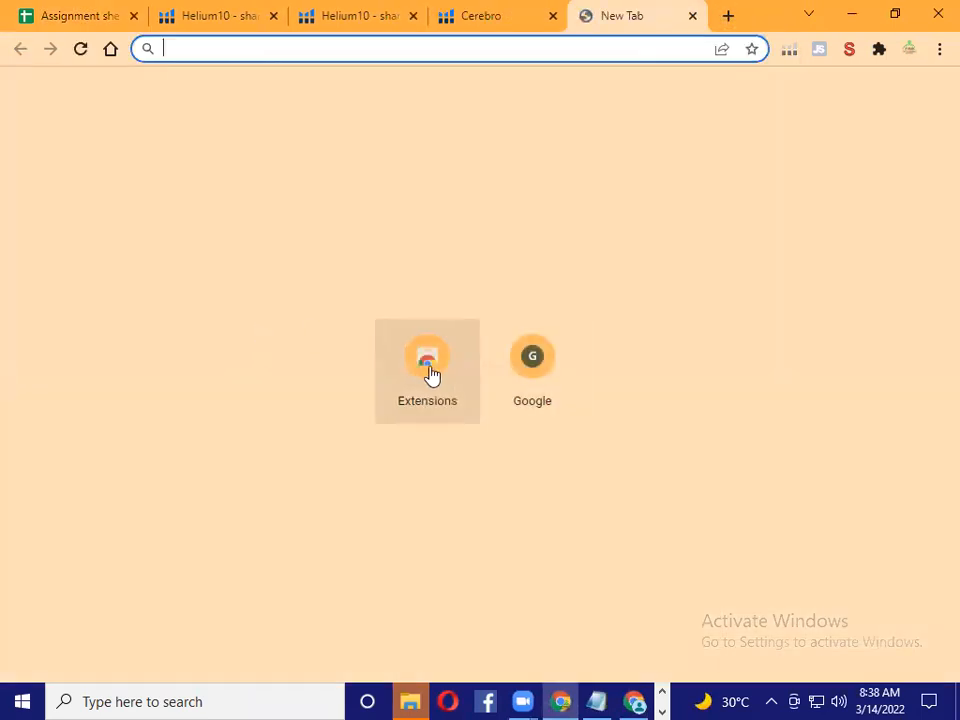
left_click(535, 385)
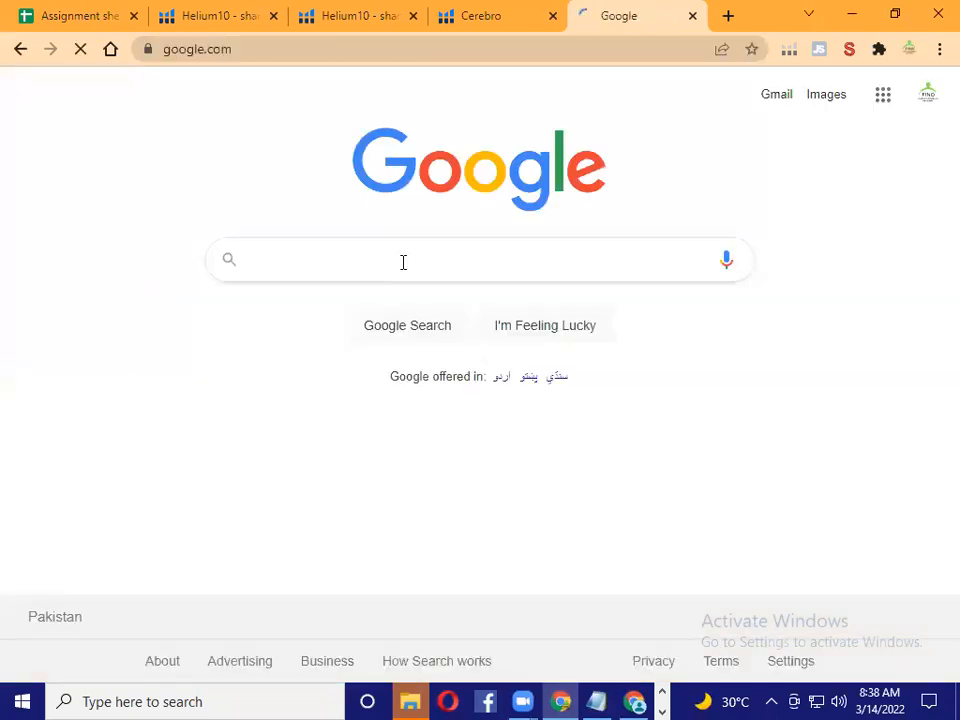
type("canva")
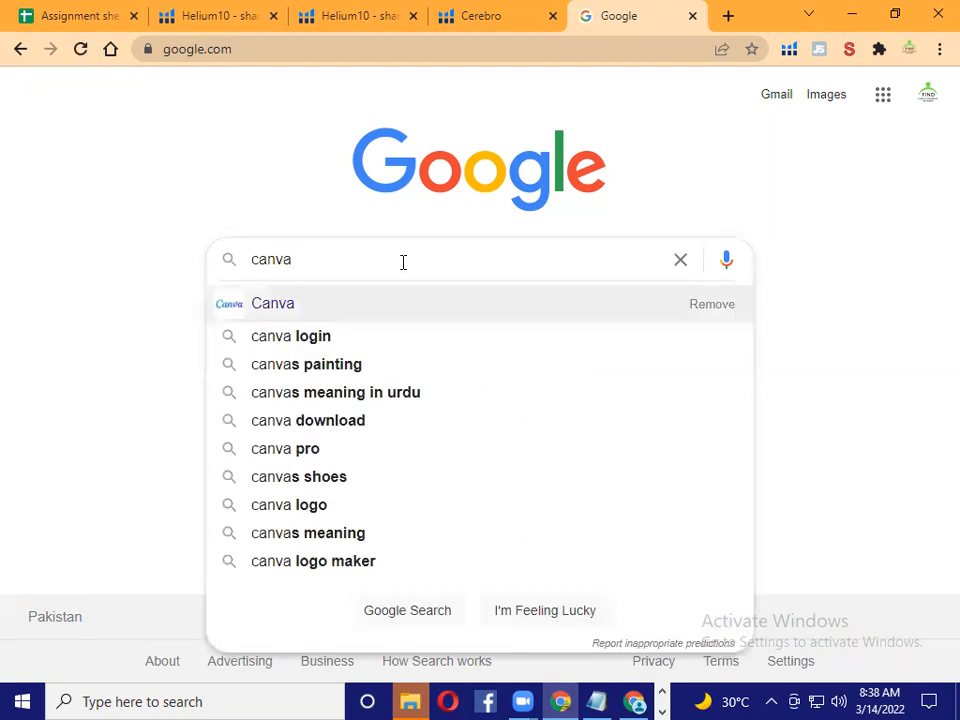
key("Return")
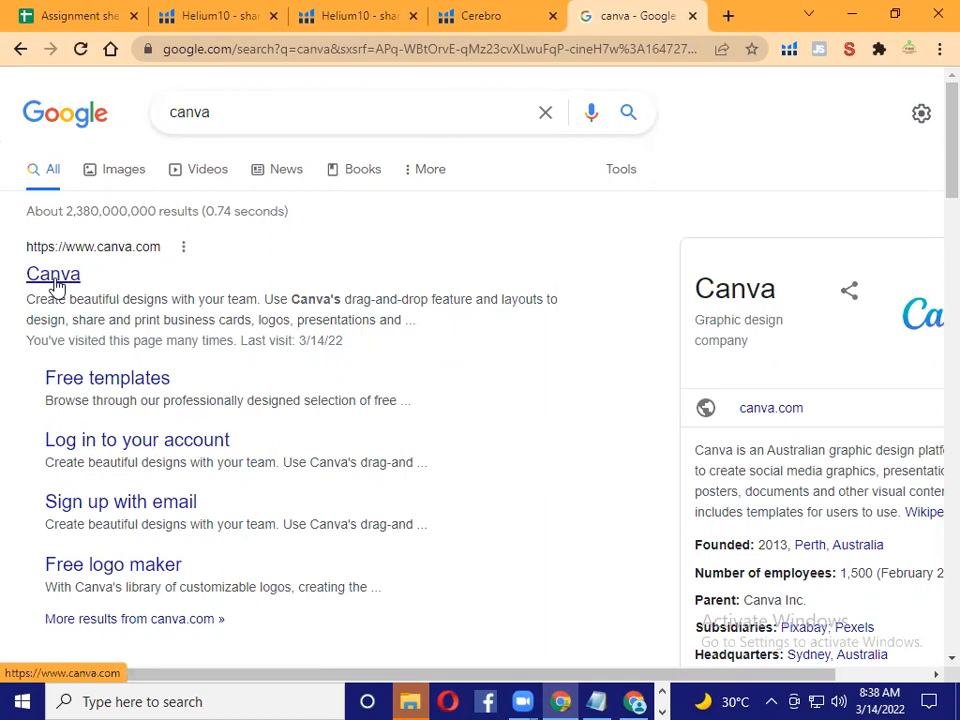
left_click(56, 285)
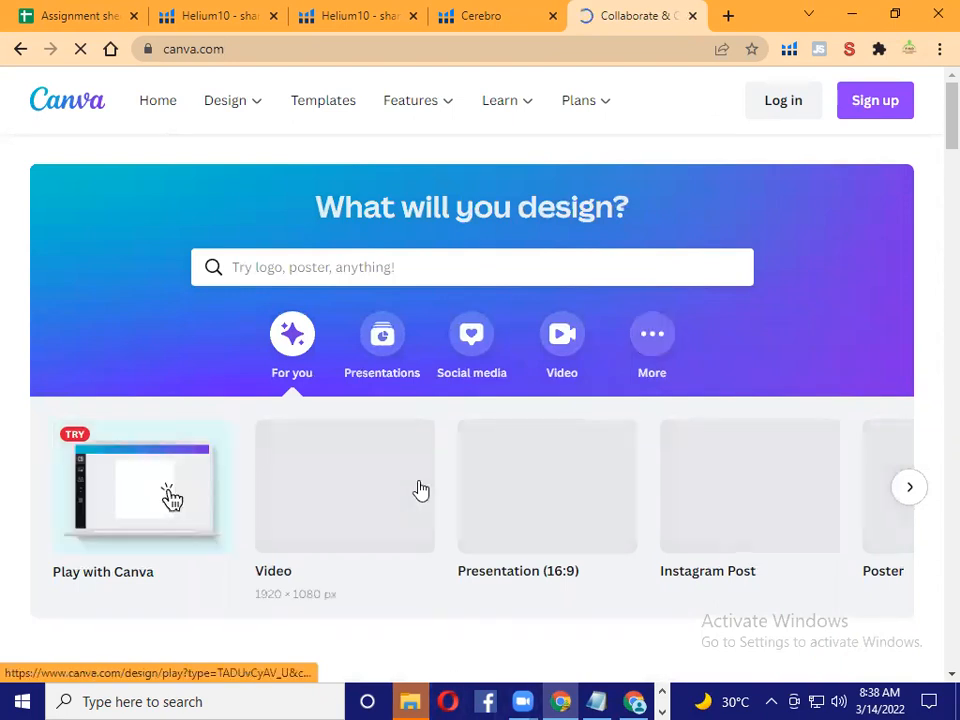
Step: Start a blank Presentation (16:9) design, dismiss the introductory video and collapse the template list
left_click(531, 502)
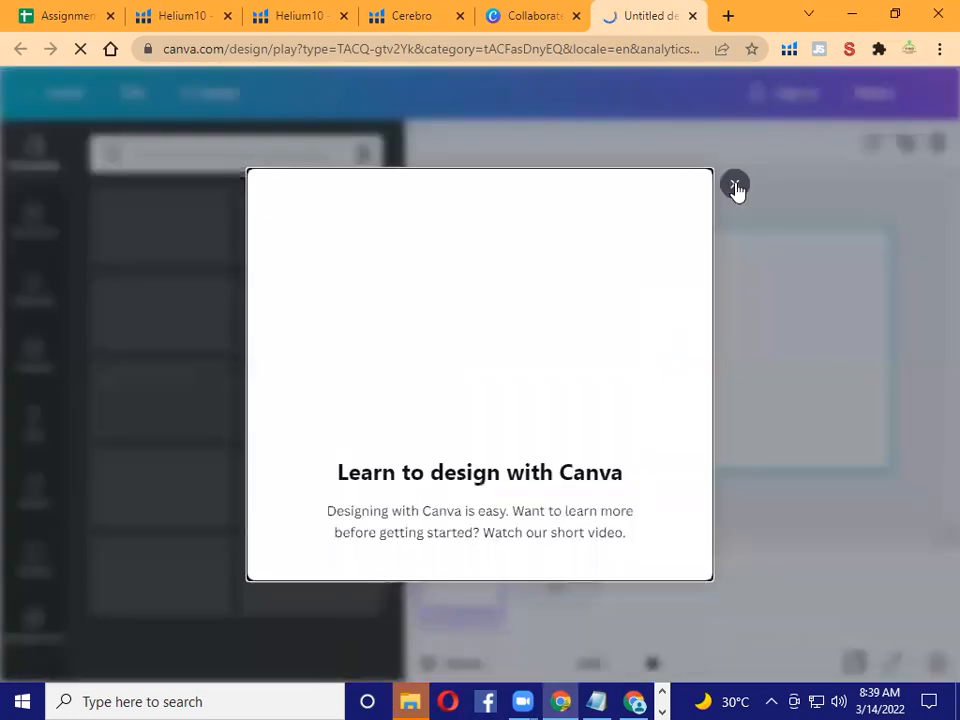
left_click(734, 187)
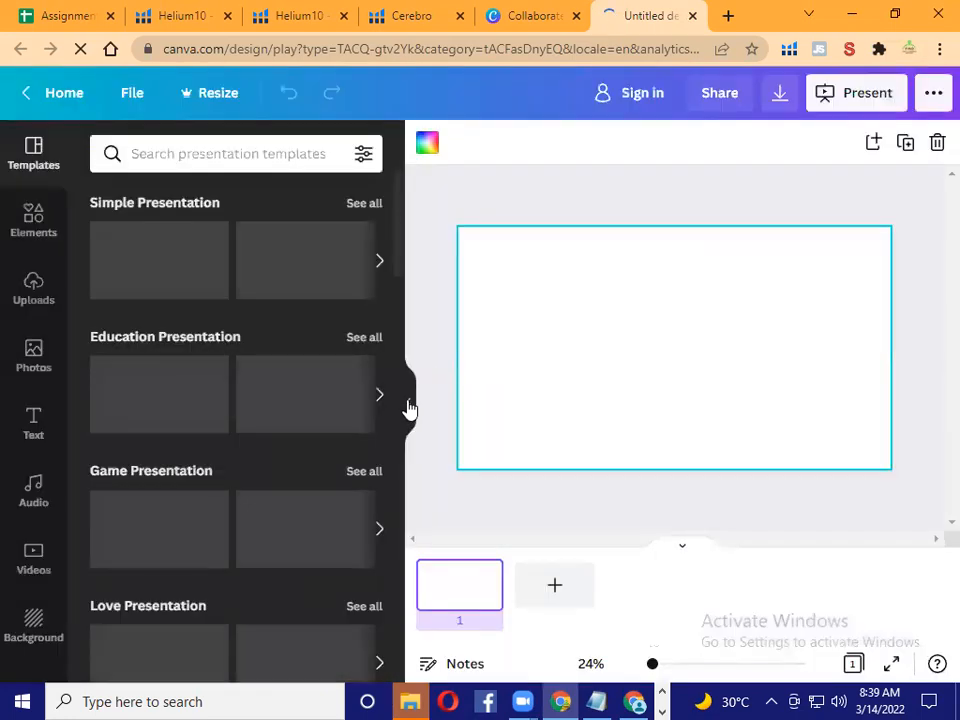
left_click(406, 408)
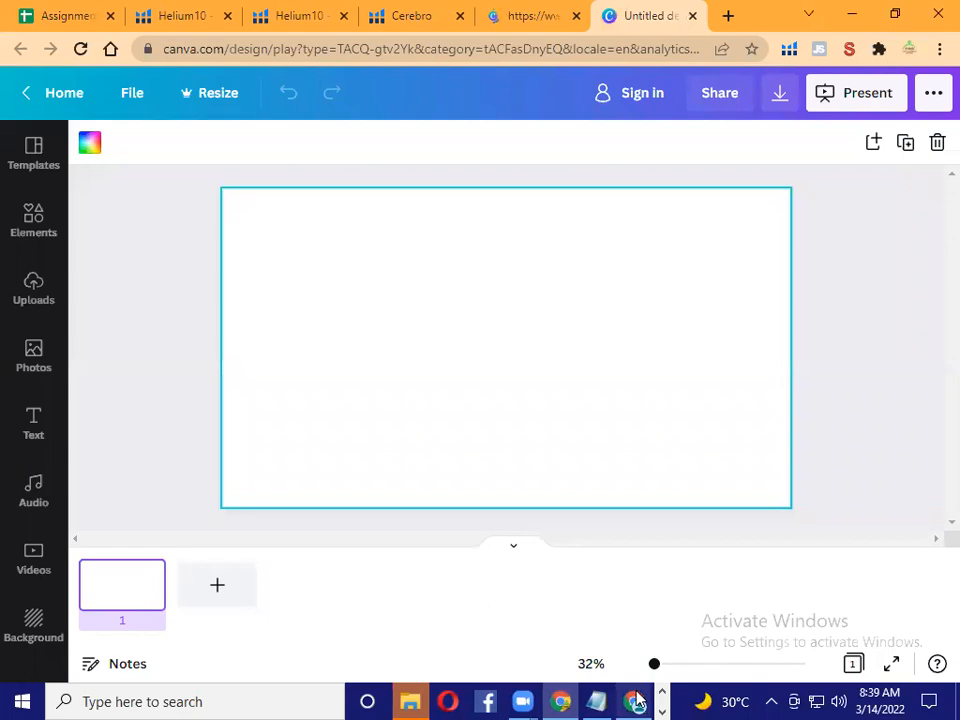
Step: Switch back to the Xray results for "artificial plant" and export them as an image
left_click(632, 610)
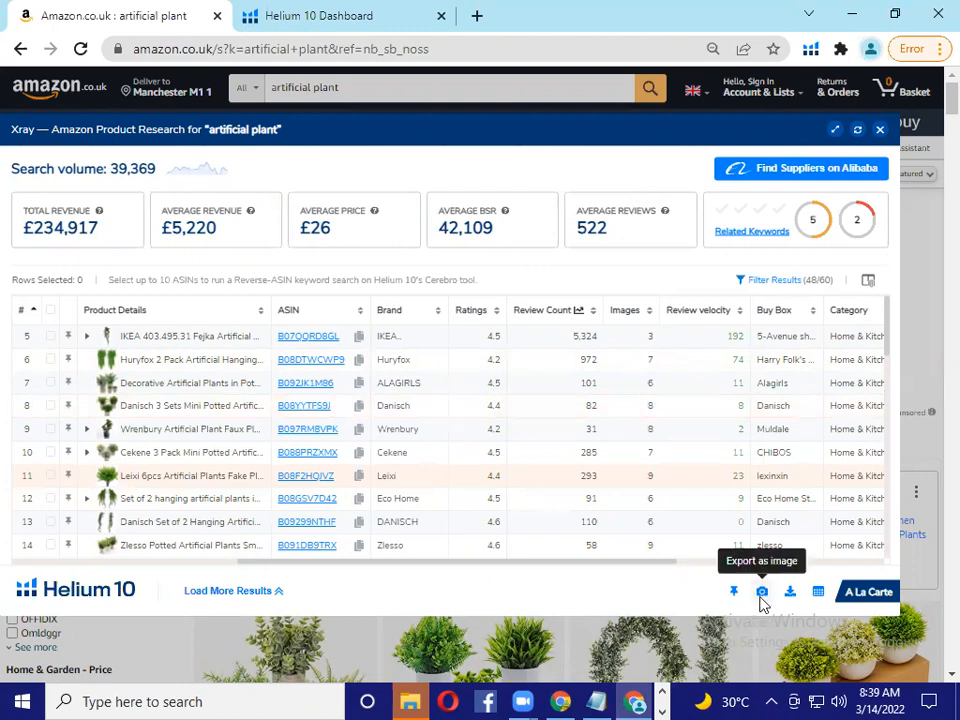
left_click(765, 597)
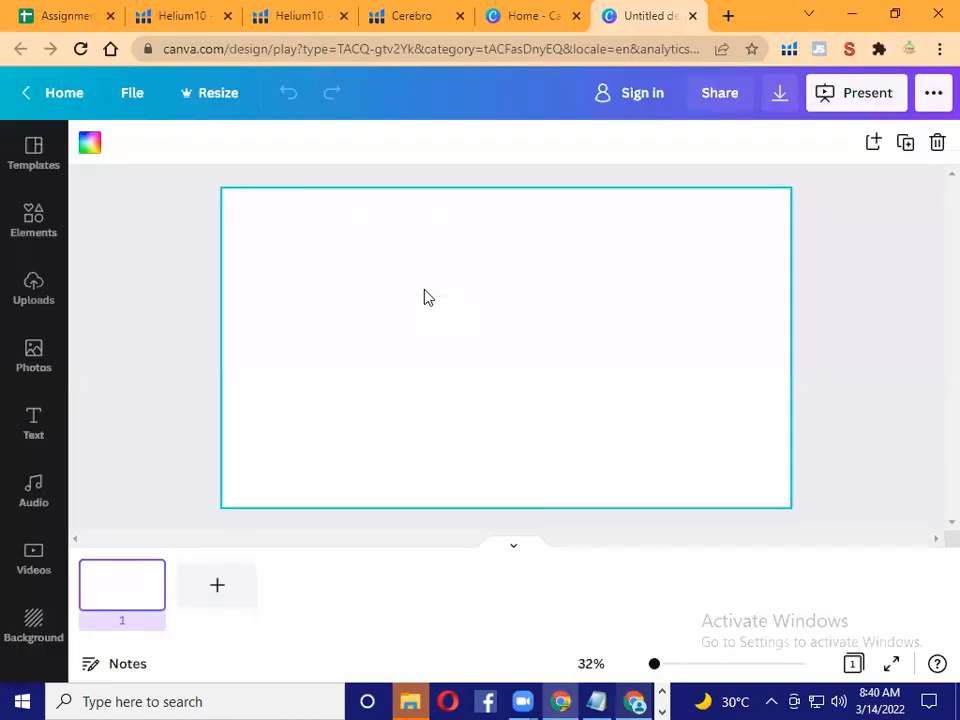
Step: Start a media upload in the Canva presentation and log in with the existing Google account when asked
left_click(33, 290)
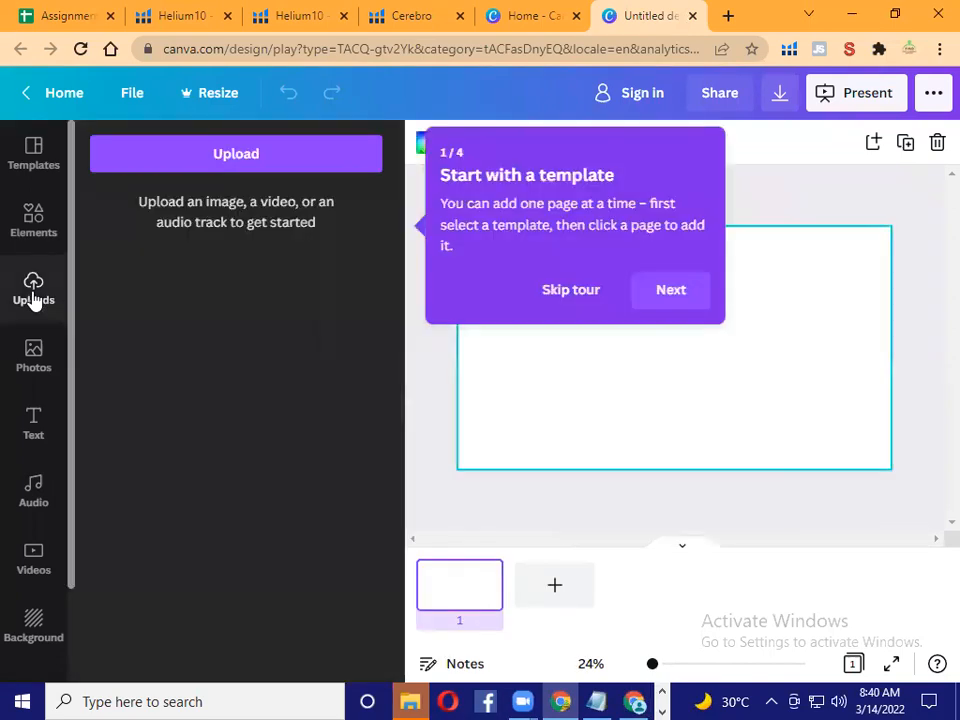
left_click(218, 162)
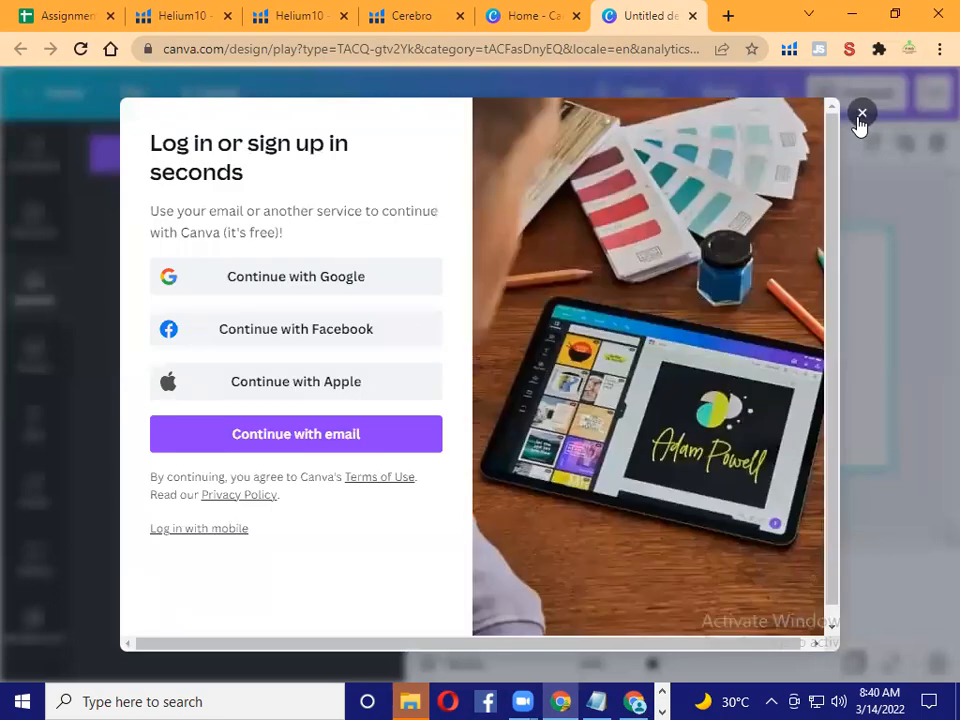
left_click(860, 120)
left_click(229, 160)
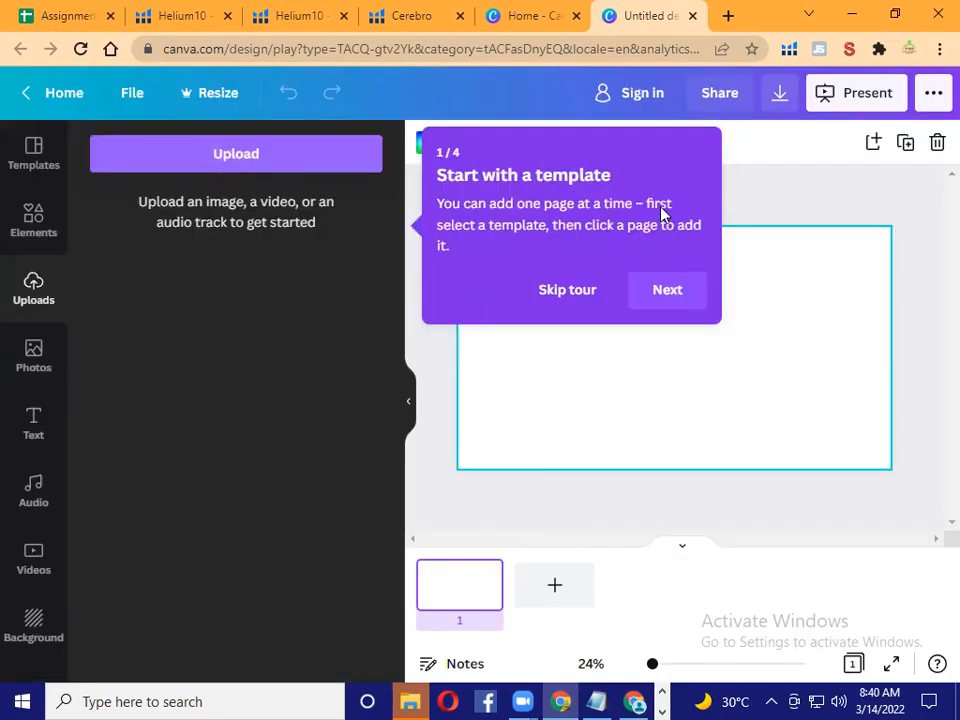
left_click(281, 287)
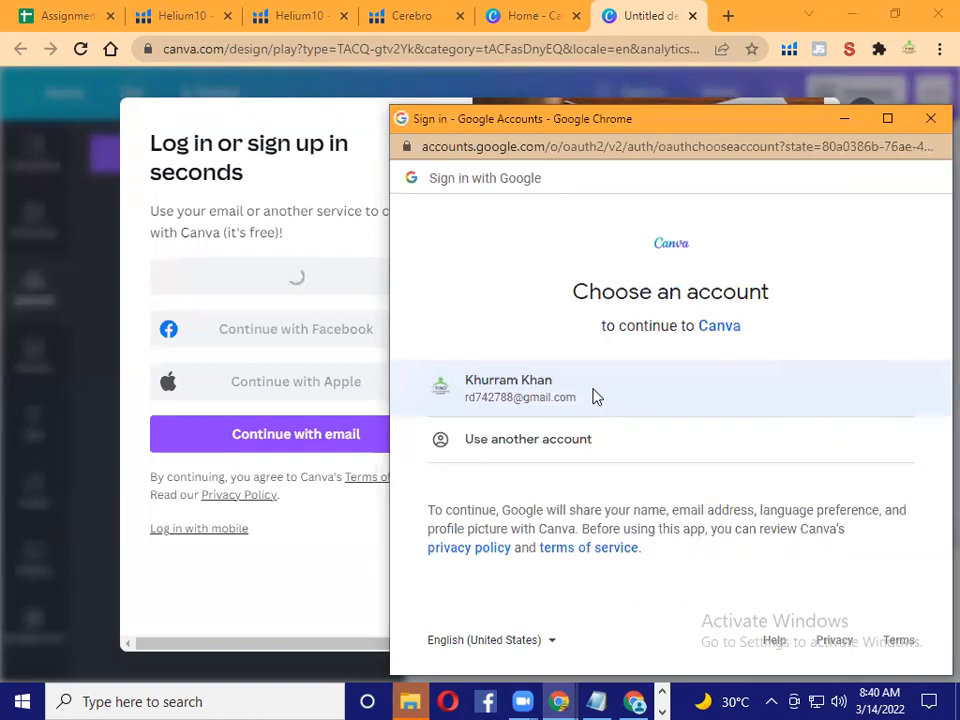
left_click(593, 397)
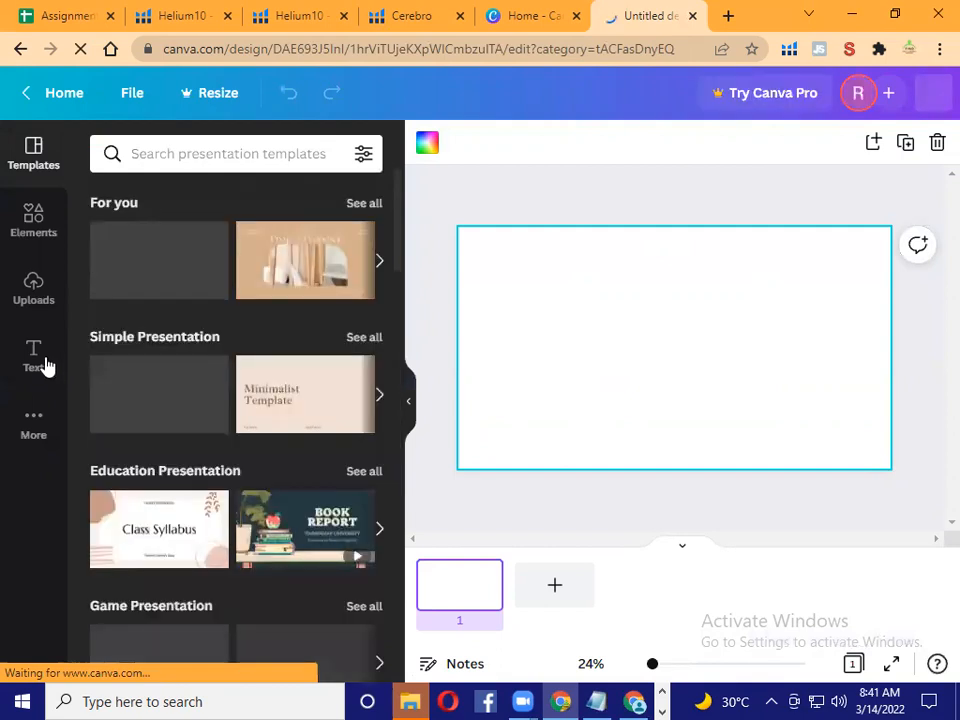
Step: Upload the exported Xray image from the Downloads folder and place it on the presentation page
left_click(30, 294)
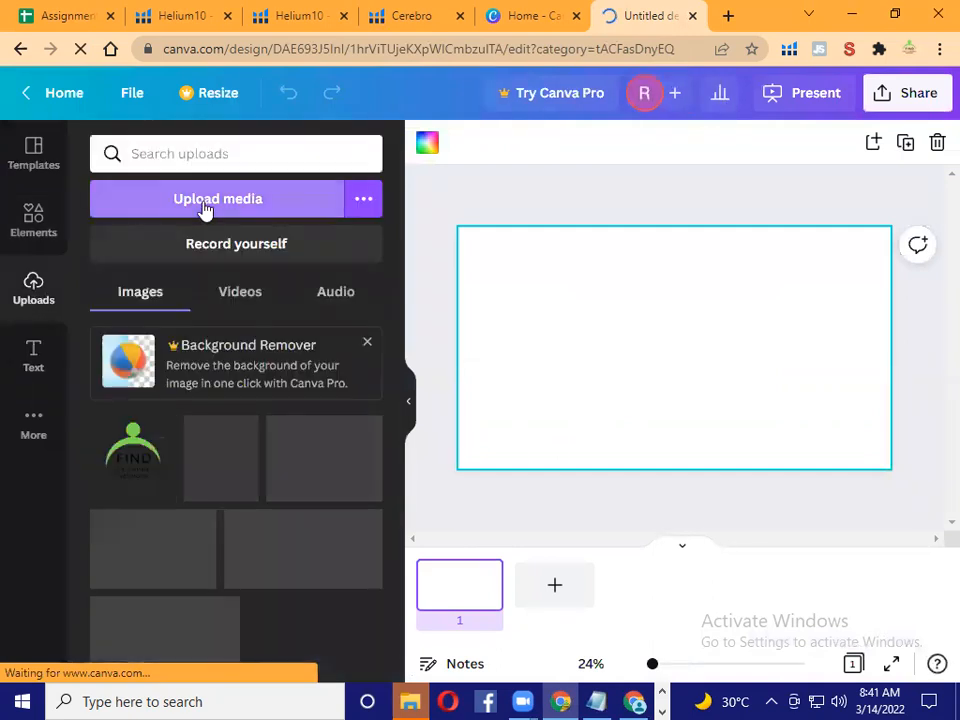
left_click(205, 200)
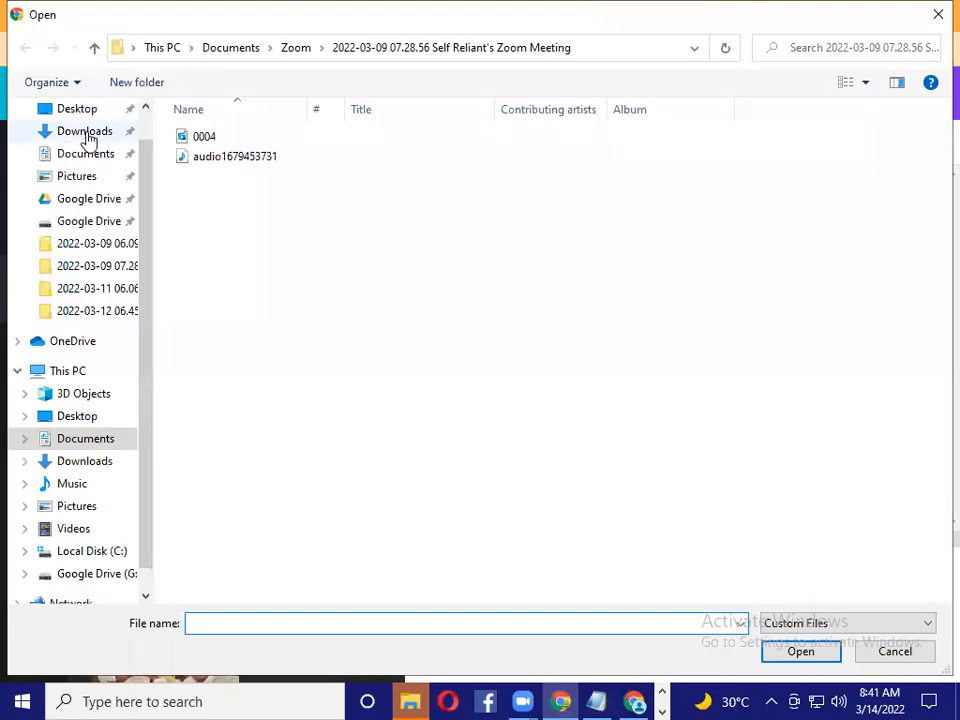
left_click(86, 133)
left_click(219, 180)
left_click(801, 651)
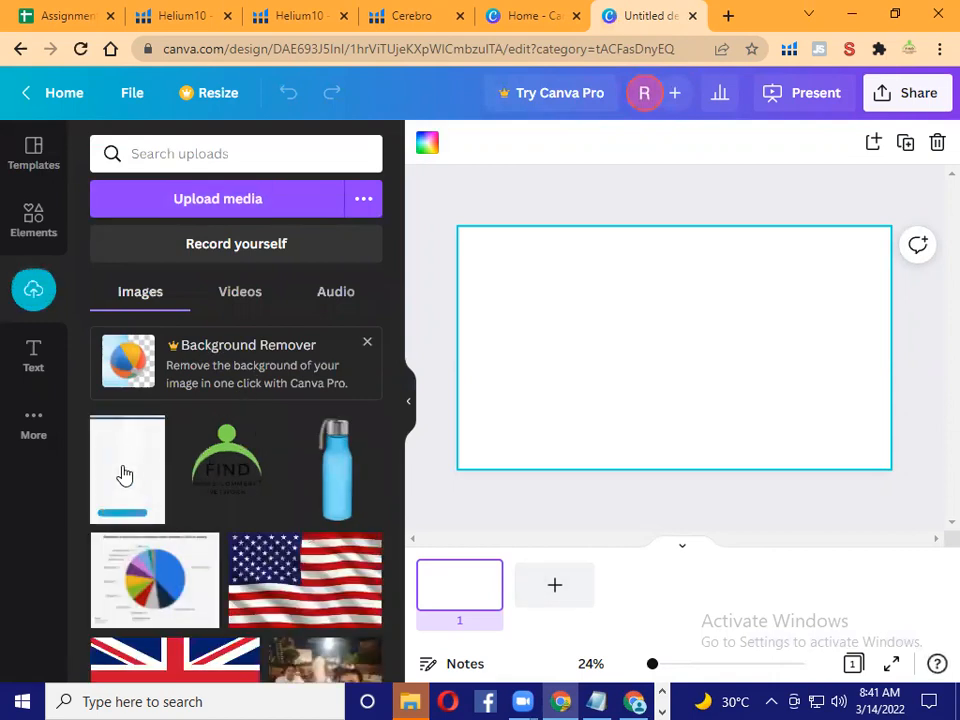
left_click(124, 475)
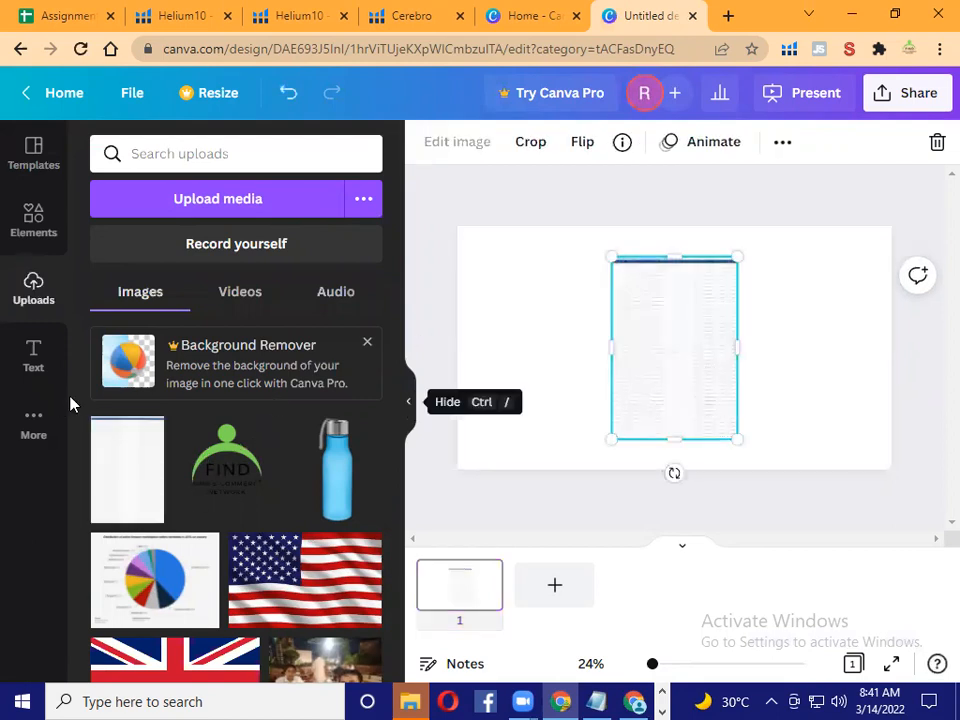
Step: Crop the Xray image from below to about 555 × 210 and enlarge it to the page's full width
left_click(408, 401)
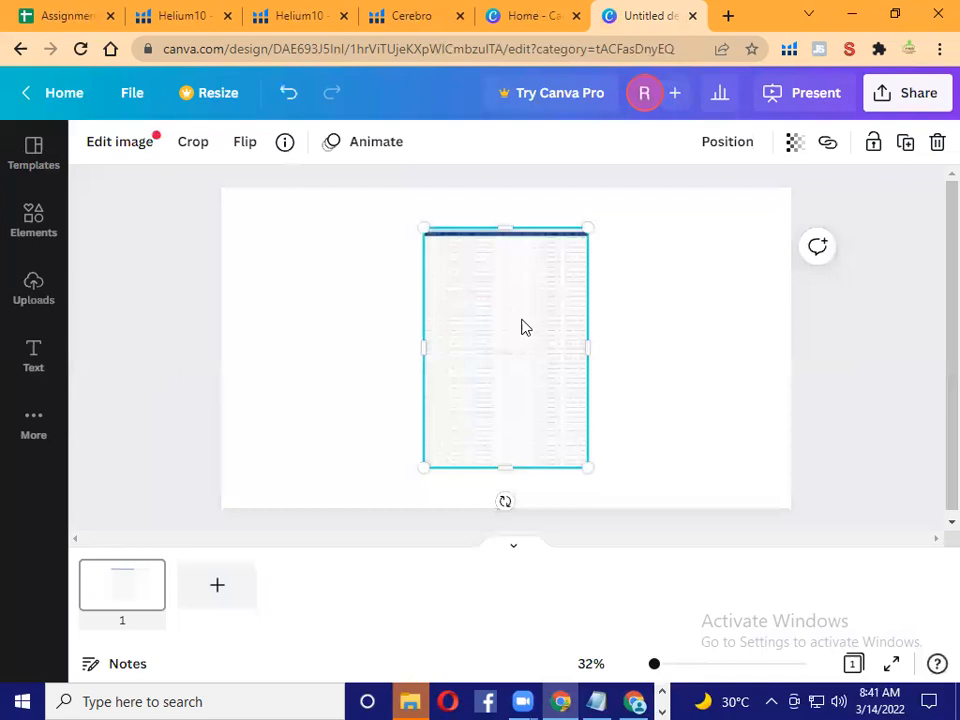
left_click_drag(505, 467, 524, 285)
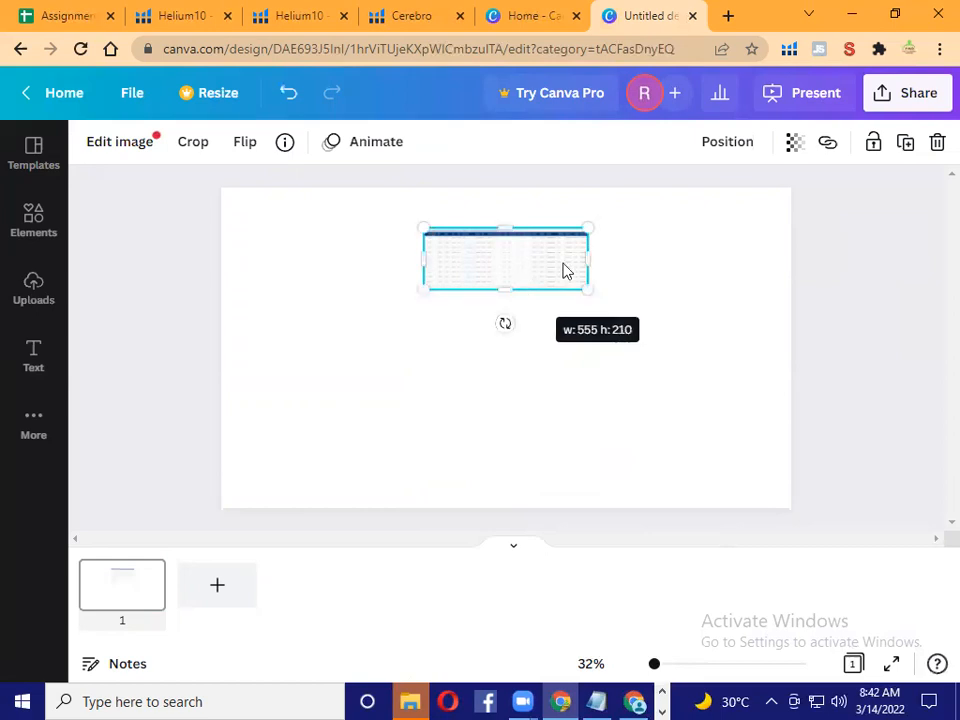
left_click_drag(448, 259, 751, 493)
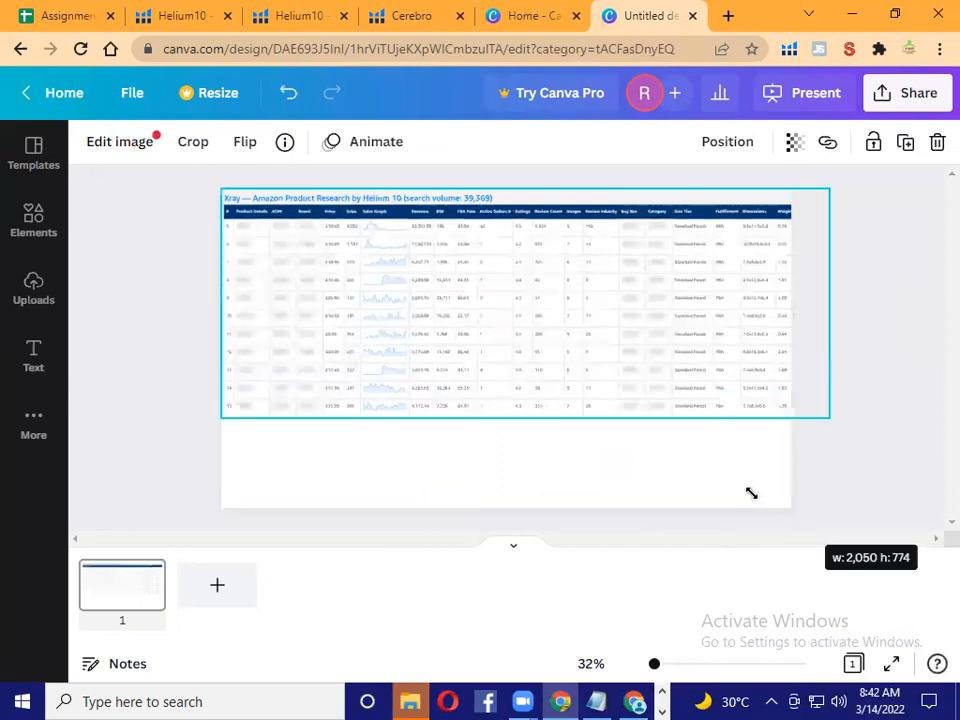
left_click(566, 439)
left_click(512, 368)
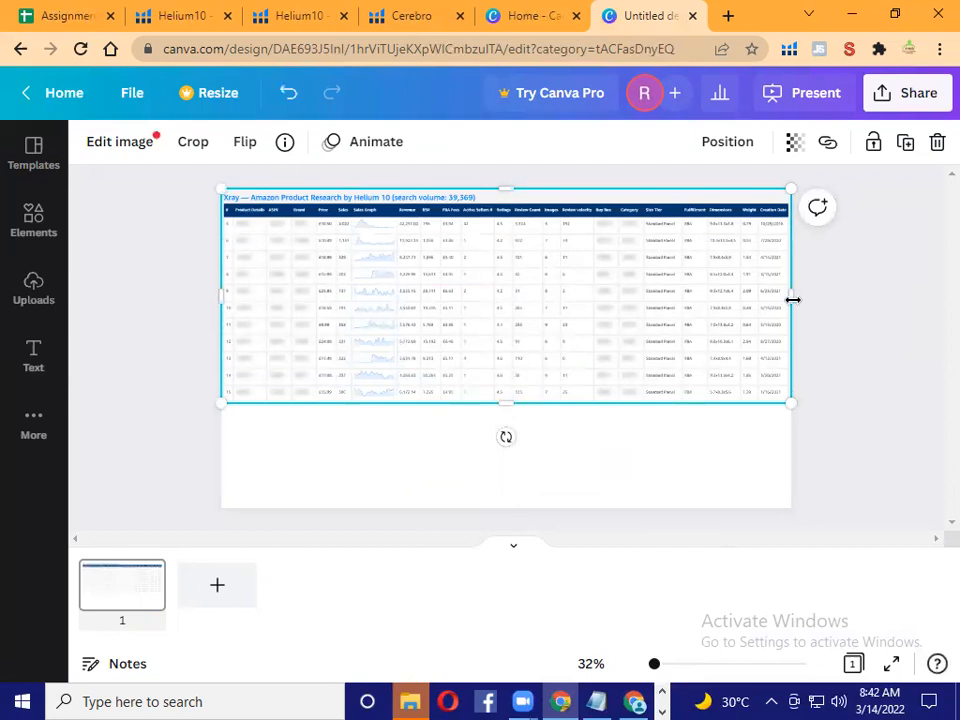
Step: Crop both sides of the Xray image to the Price through Ratings columns and enlarge it to the full page height
left_click_drag(792, 297, 515, 285)
left_click_drag(221, 285, 333, 305)
left_click_drag(424, 403, 546, 484)
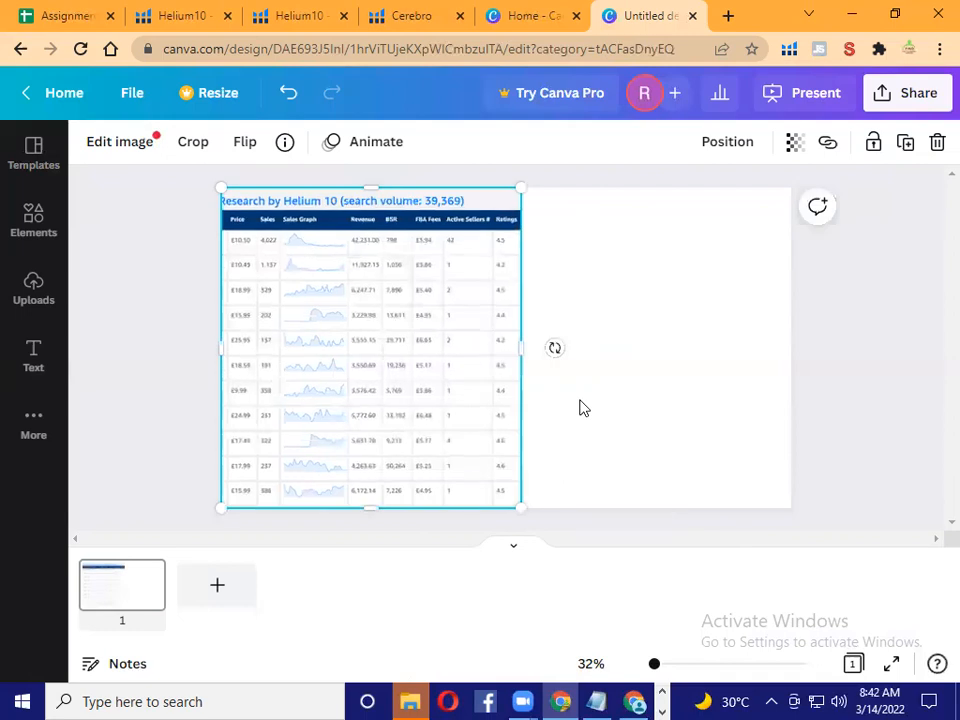
left_click(534, 408)
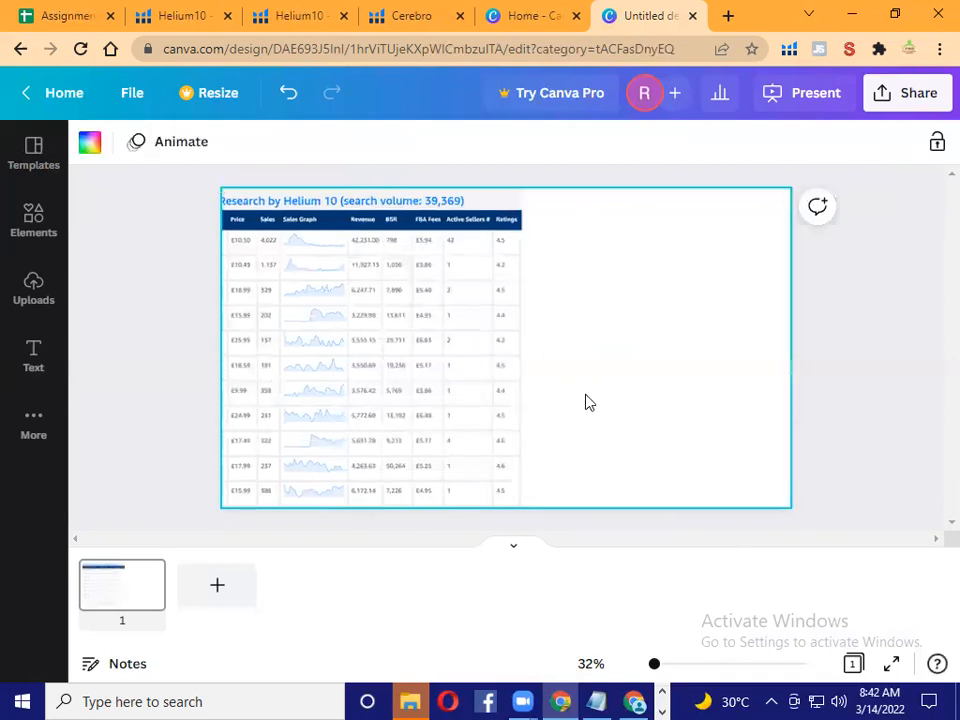
Step: Create a blank Poster design from the Canva home page
left_click(544, 12)
scroll(911, 319, "down", 1)
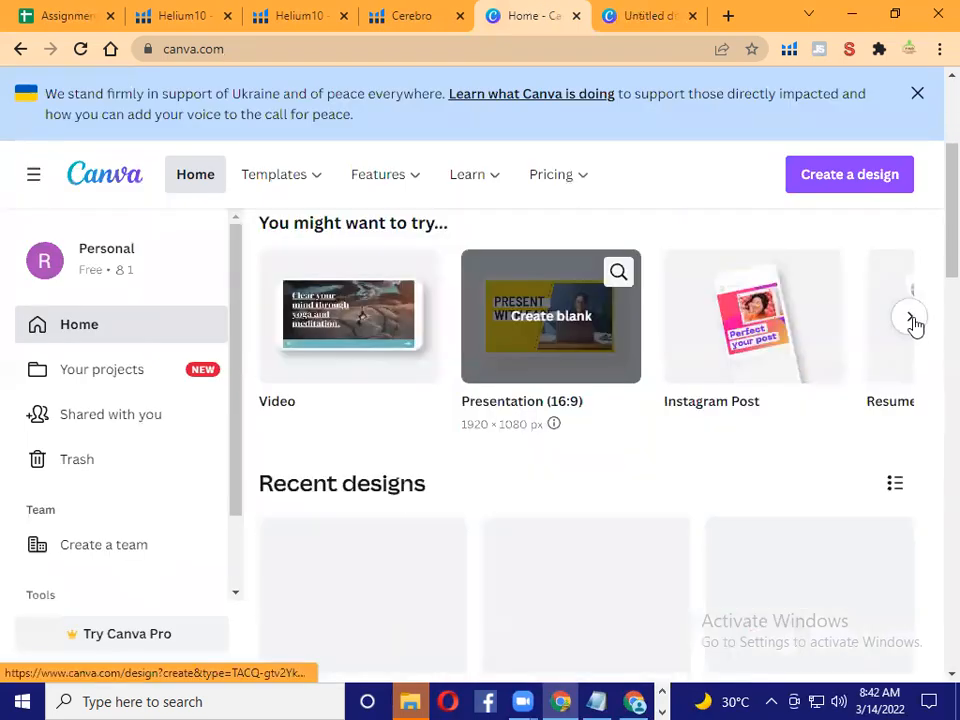
left_click(910, 318)
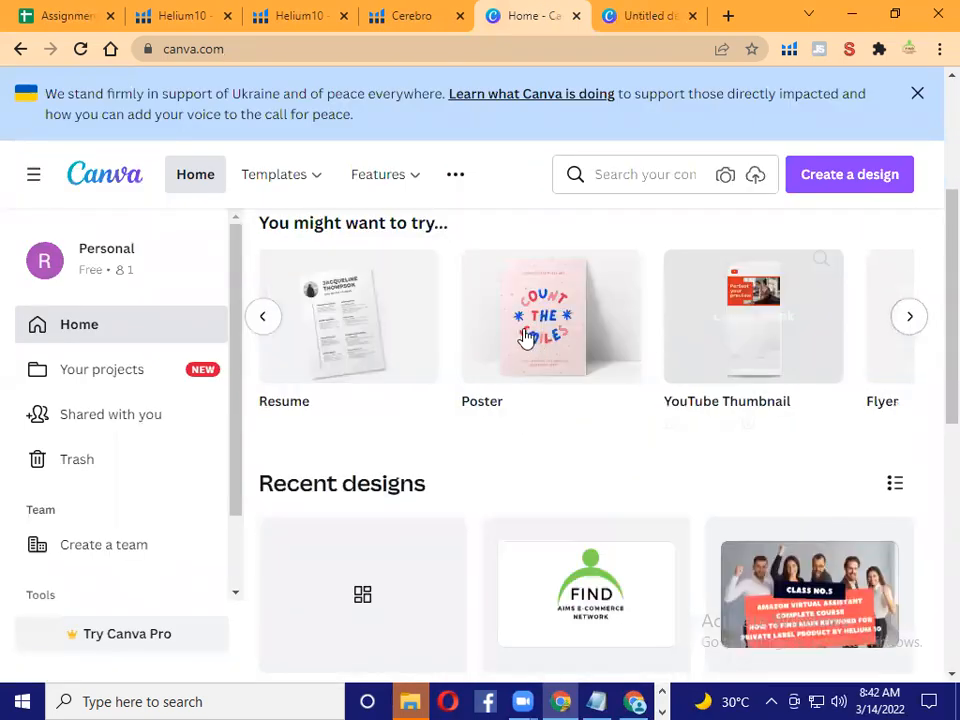
left_click(530, 333)
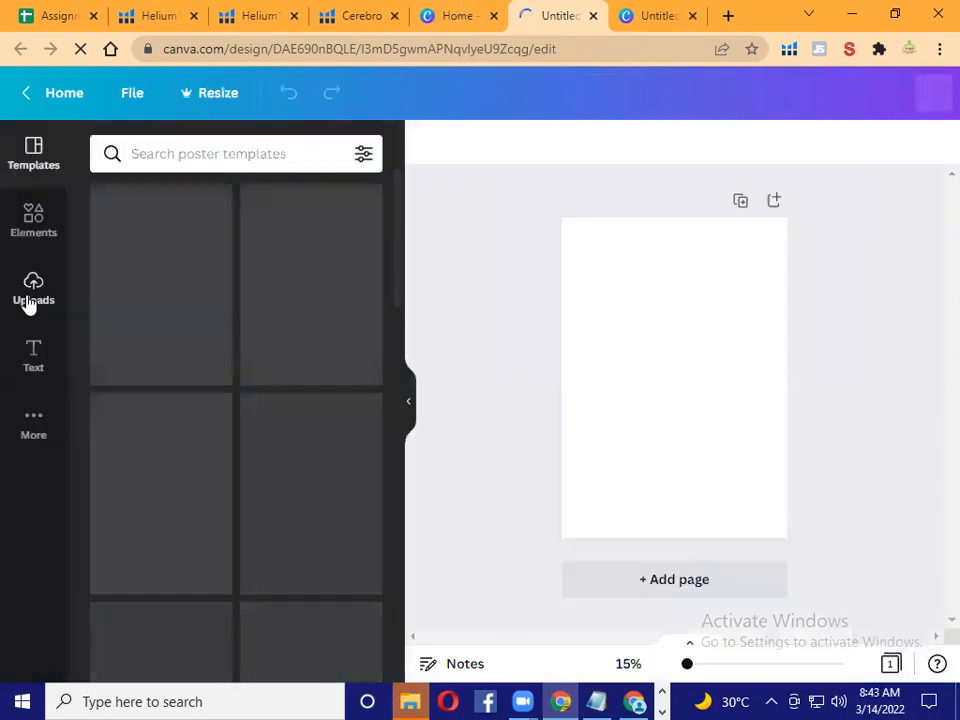
Step: Place the uploaded Xray image on the poster page and crop it from below and the right to about 11.6 × 12
left_click(31, 300)
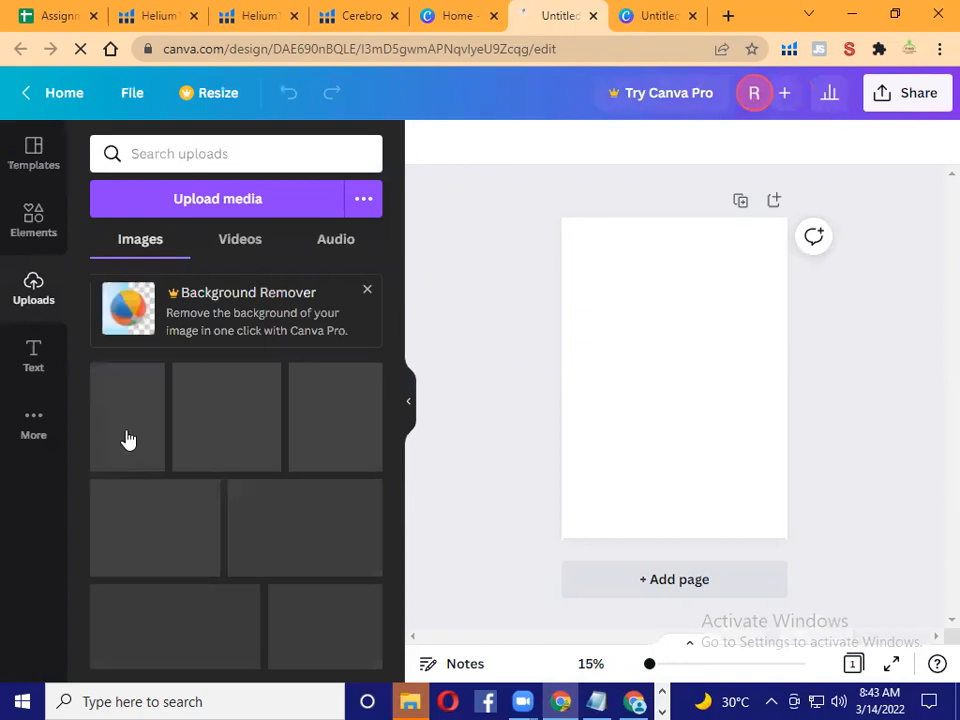
left_click(128, 440)
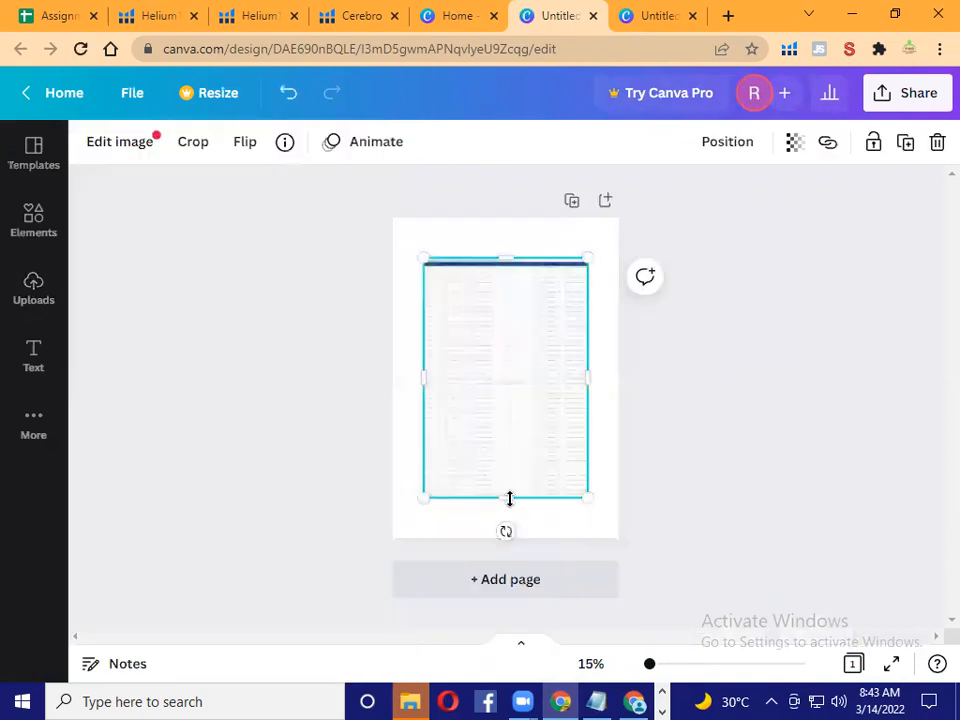
left_click_drag(509, 498, 485, 288)
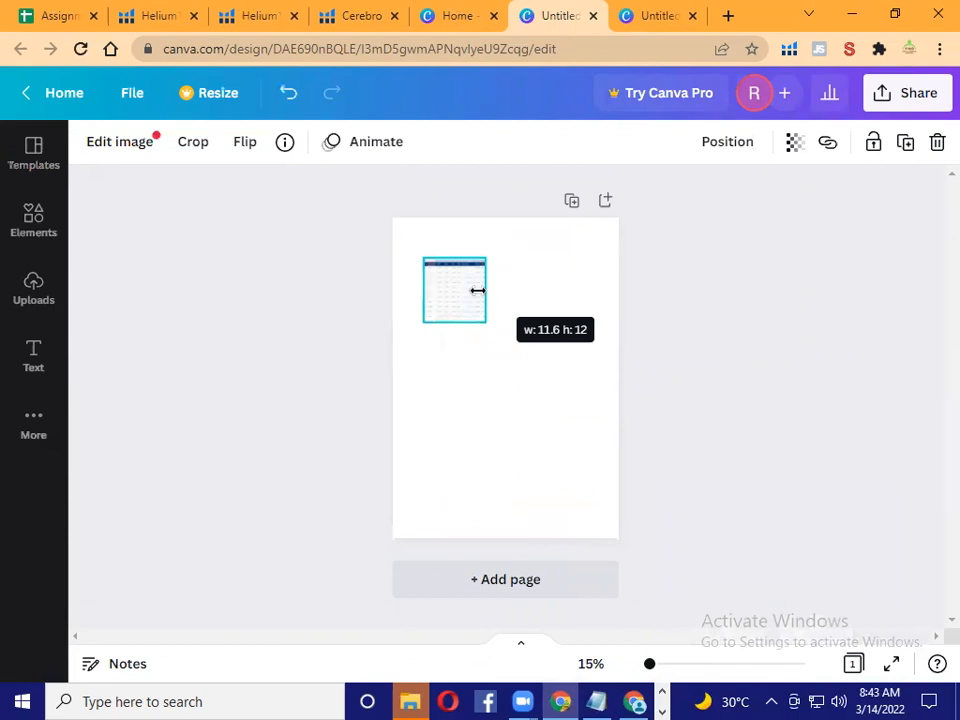
Step: Move the cropped Xray image to the poster page's upper left corner and enlarge it to the page's full width
mouse_move(458, 268)
left_mouse_down()
mouse_move(433, 259)
mouse_move(452, 279)
left_mouse_up()
left_click_drag(588, 438, 565, 500)
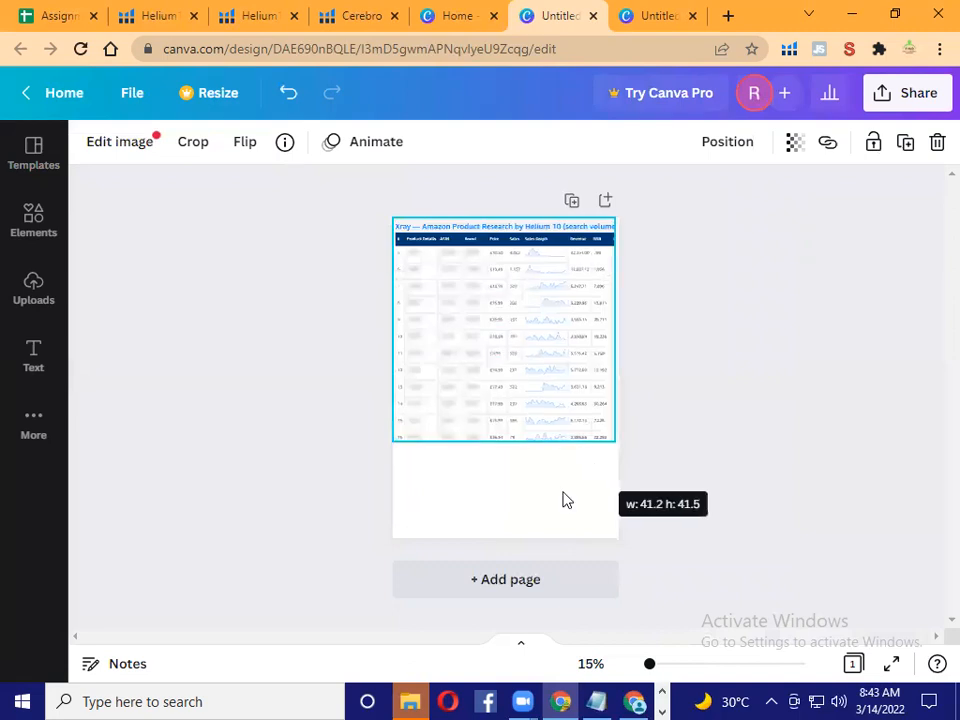
left_click(565, 500)
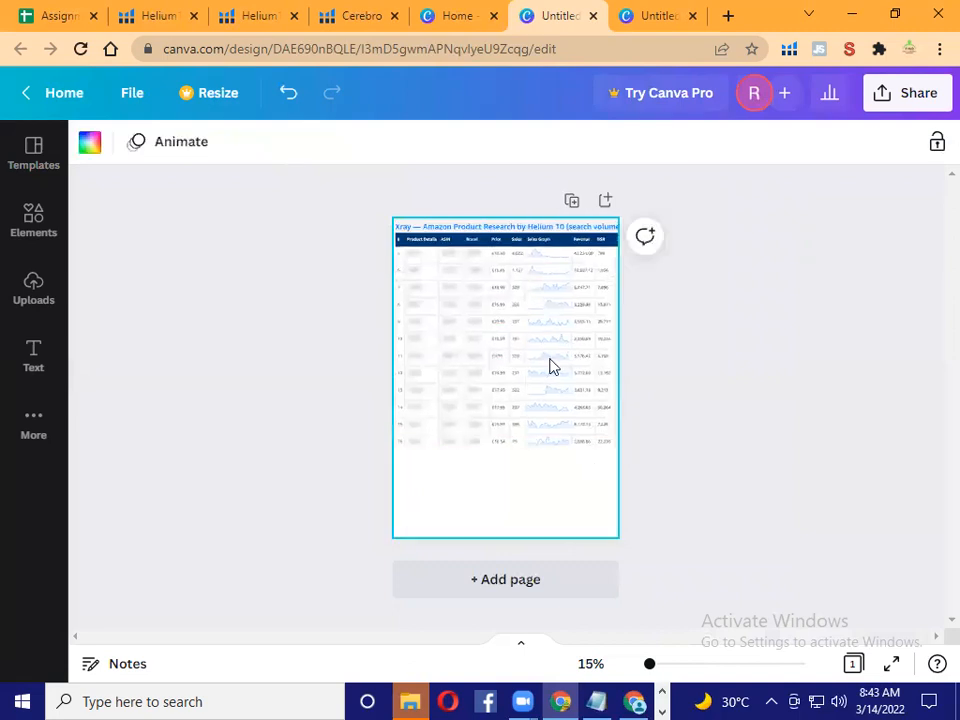
Step: Add a second poster page and copy the cropped Xray image onto it
left_click(564, 592)
left_click(530, 407)
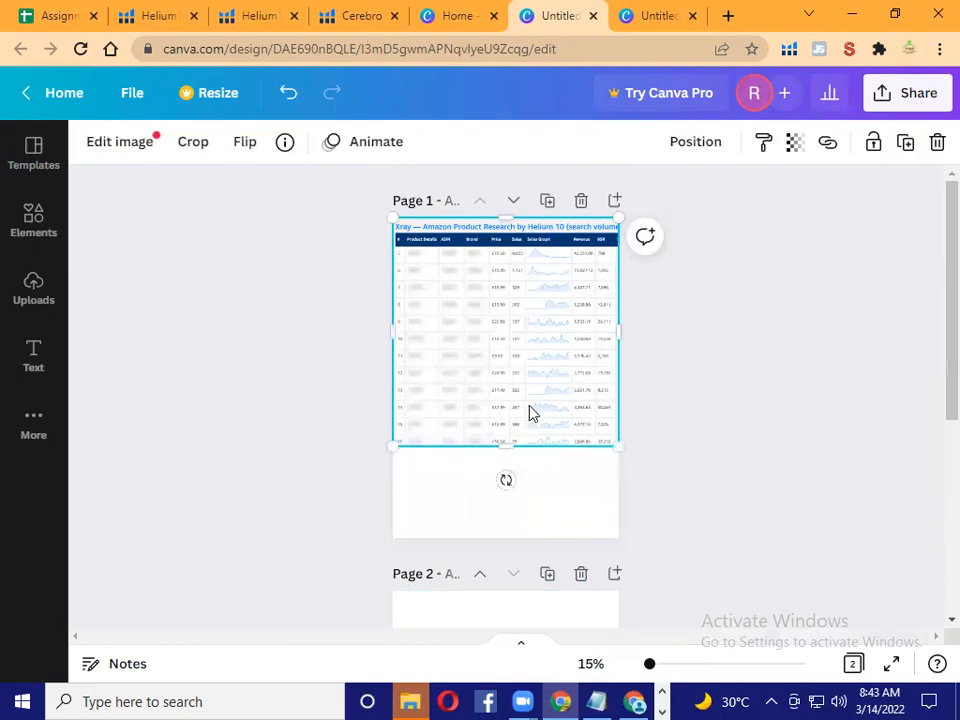
scroll(527, 414, "down", 4)
left_click(518, 378)
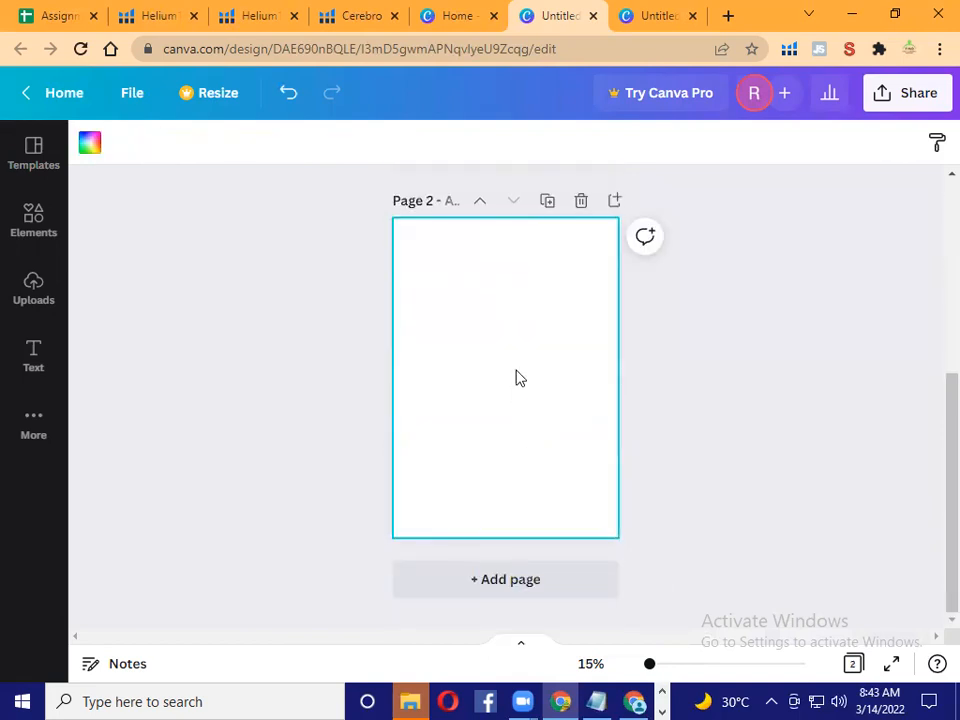
key("ctrl+v")
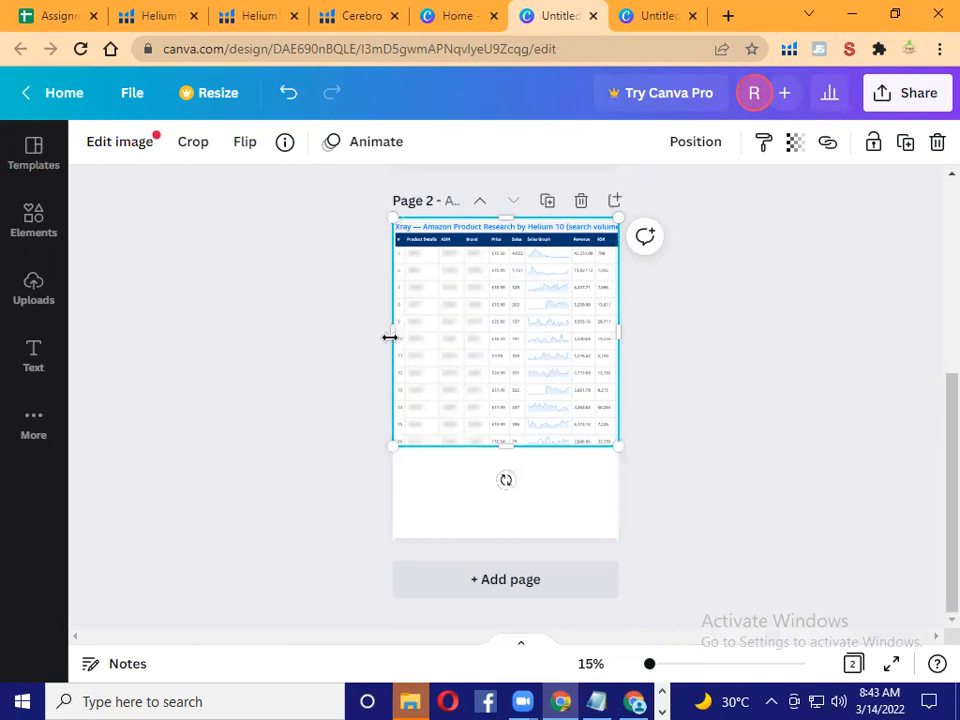
Step: Recrop the page 2 image to the BSR through Category columns and enlarge it to the page's full width
scroll(467, 380, "up", 2)
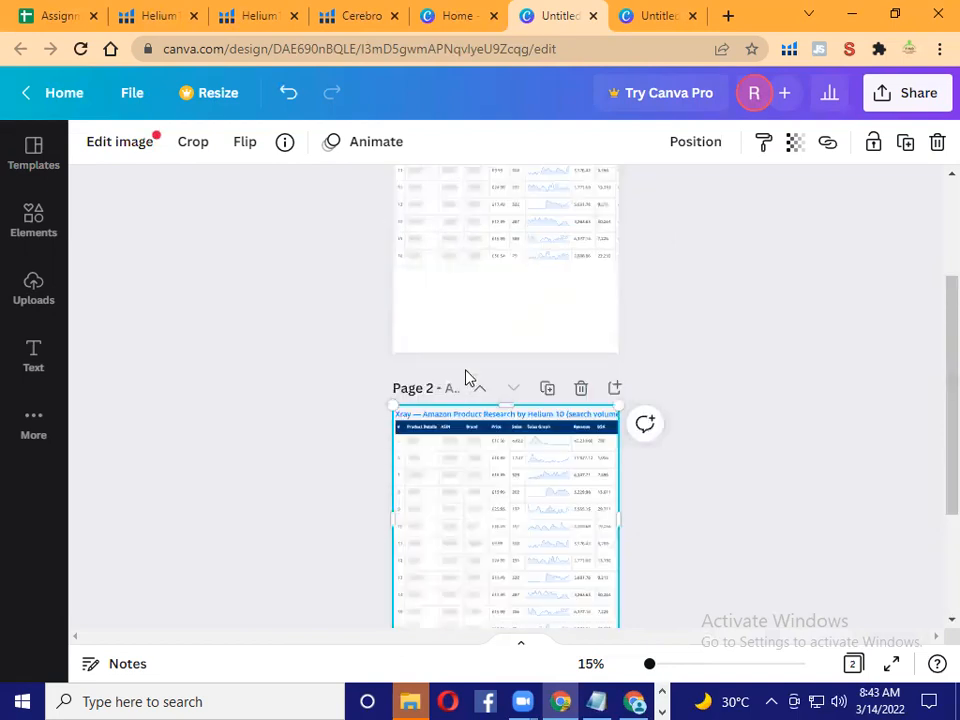
scroll(472, 449, "down", 2)
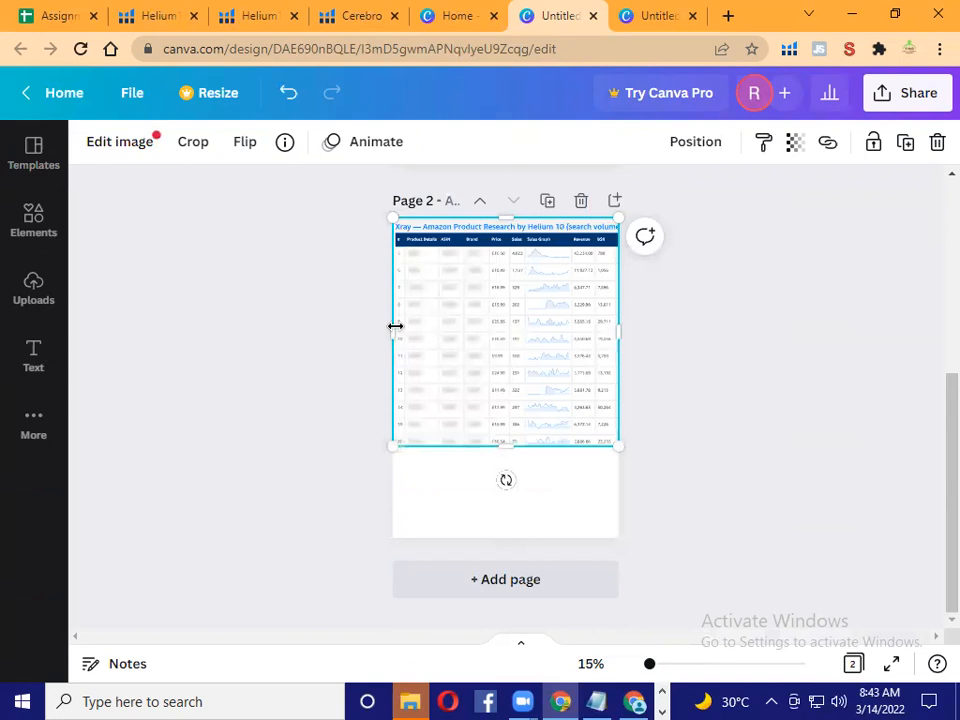
left_click_drag(390, 332, 621, 324)
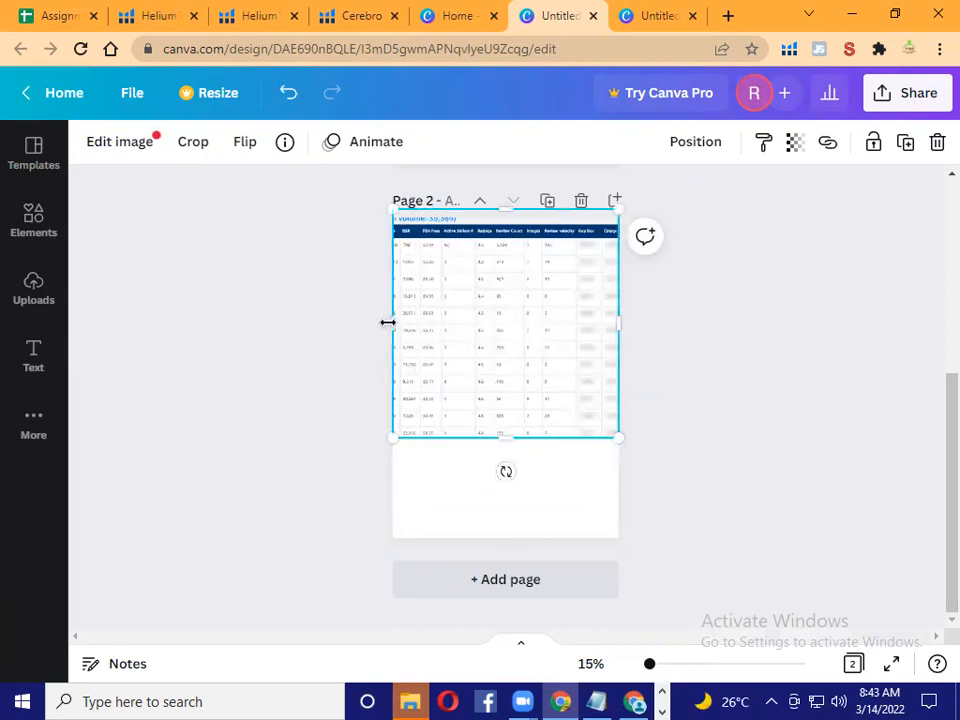
left_click_drag(403, 320, 400, 320)
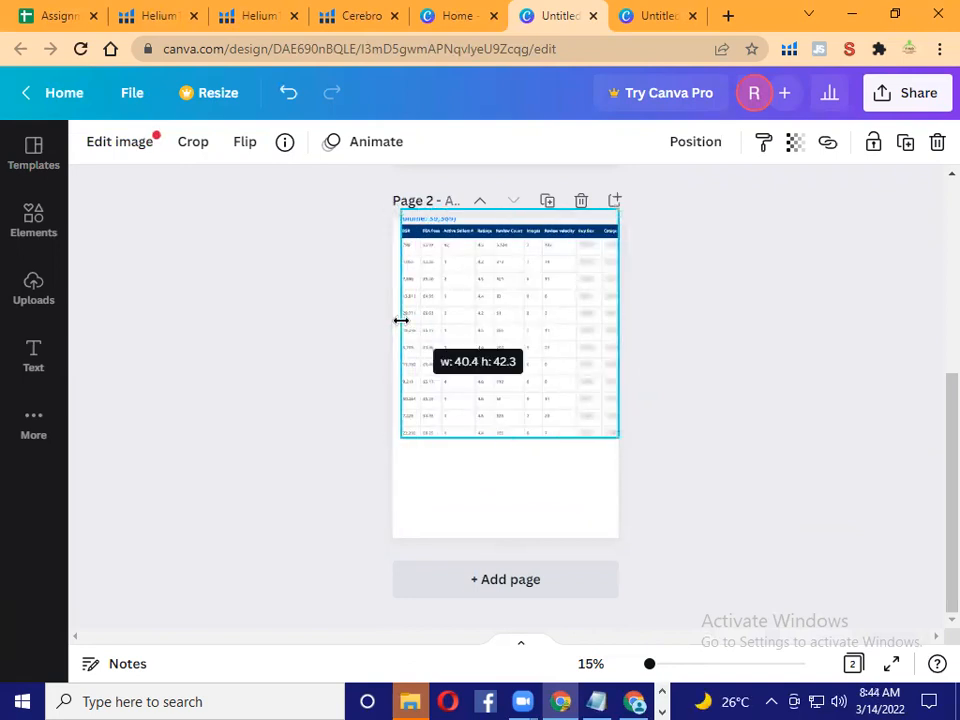
left_click_drag(512, 302, 513, 304)
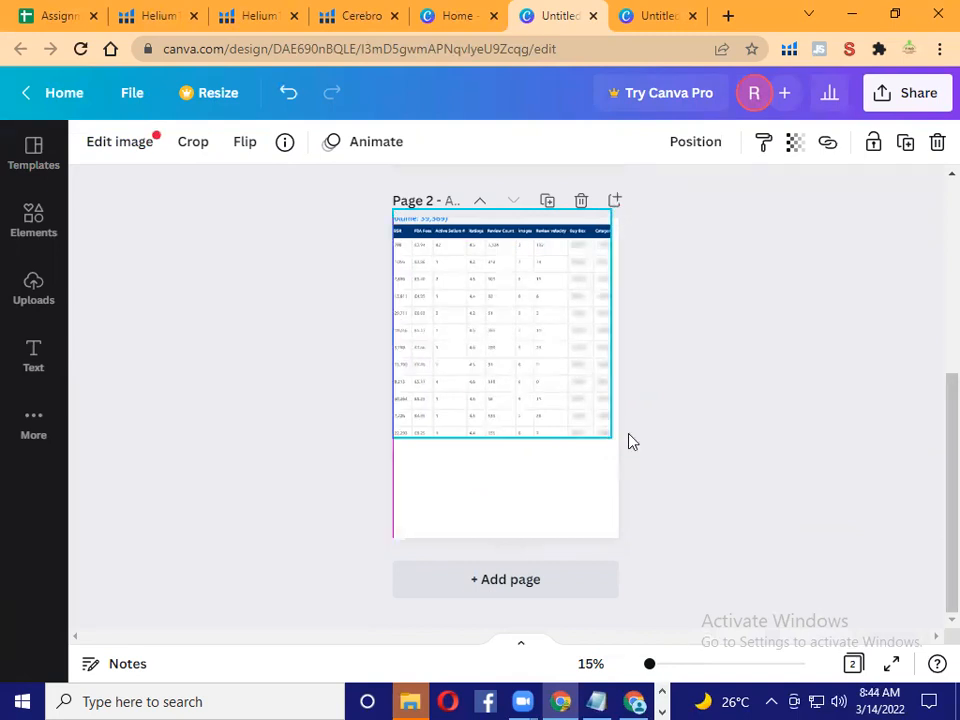
left_click_drag(612, 438, 575, 408)
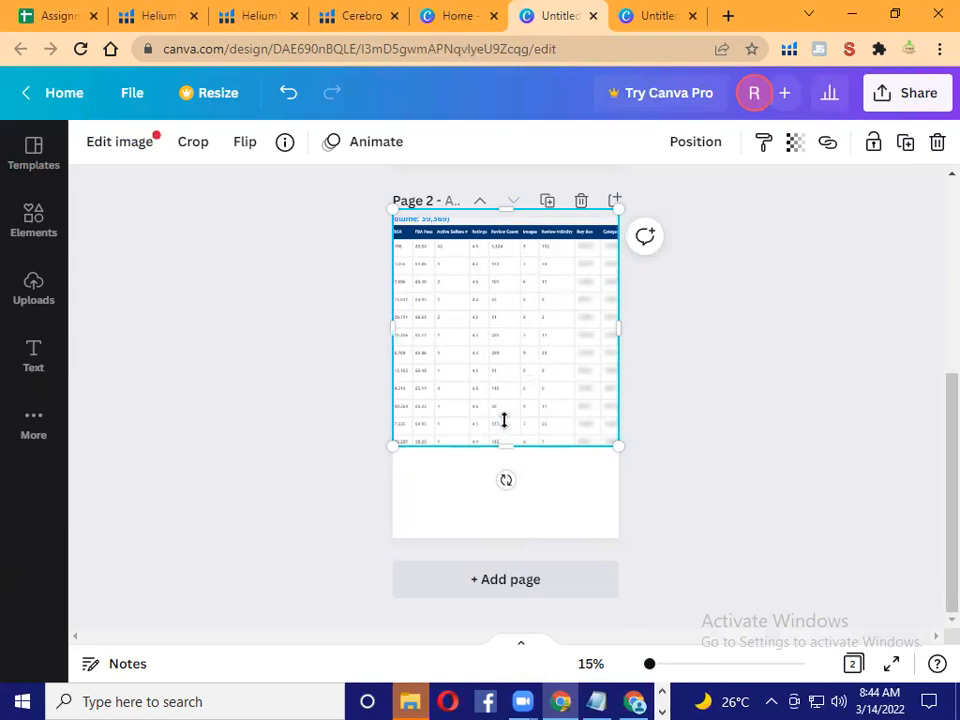
Step: Crop the Xray images on both poster pages from below, bringing the page 1 image to about 42 × 37.5
left_click_drag(504, 420, 504, 418)
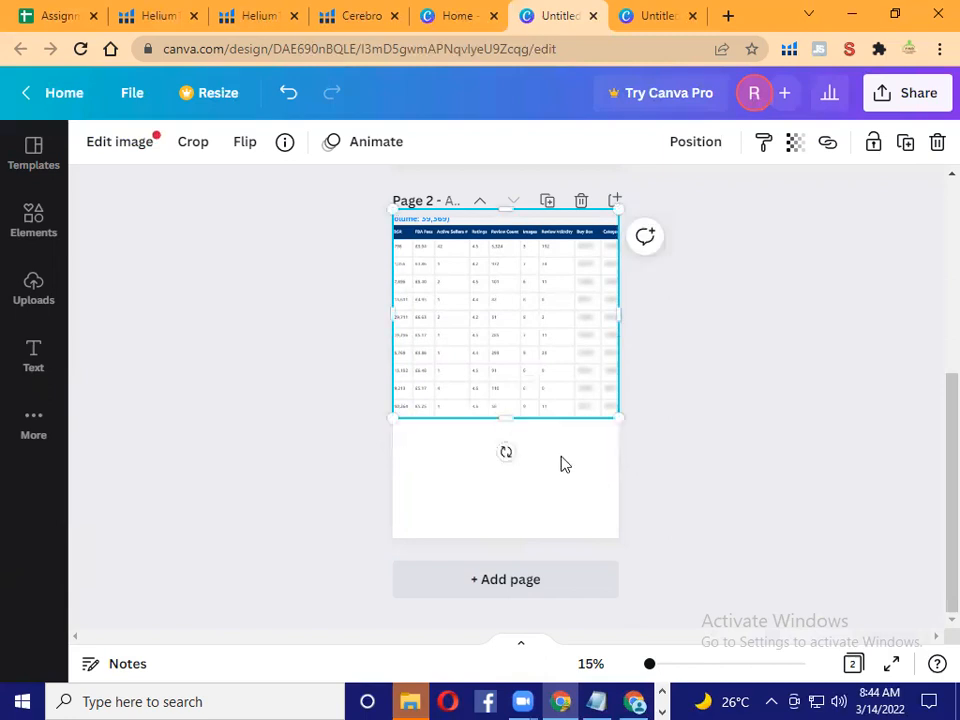
left_click(563, 463)
scroll(499, 381, "up", 4)
left_click(502, 435)
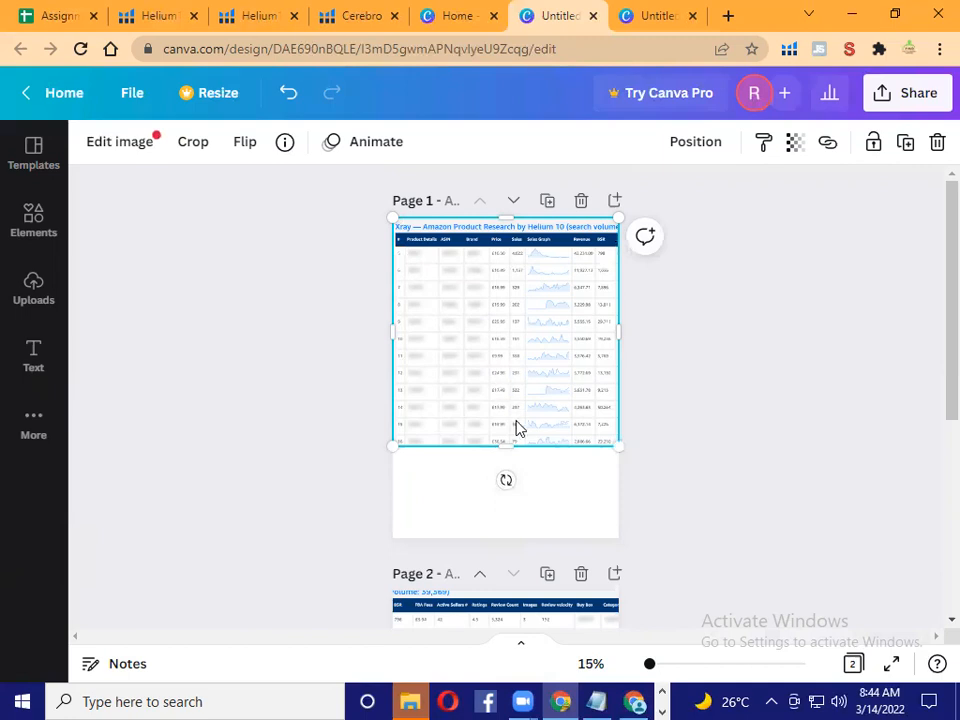
left_click_drag(508, 440, 508, 420)
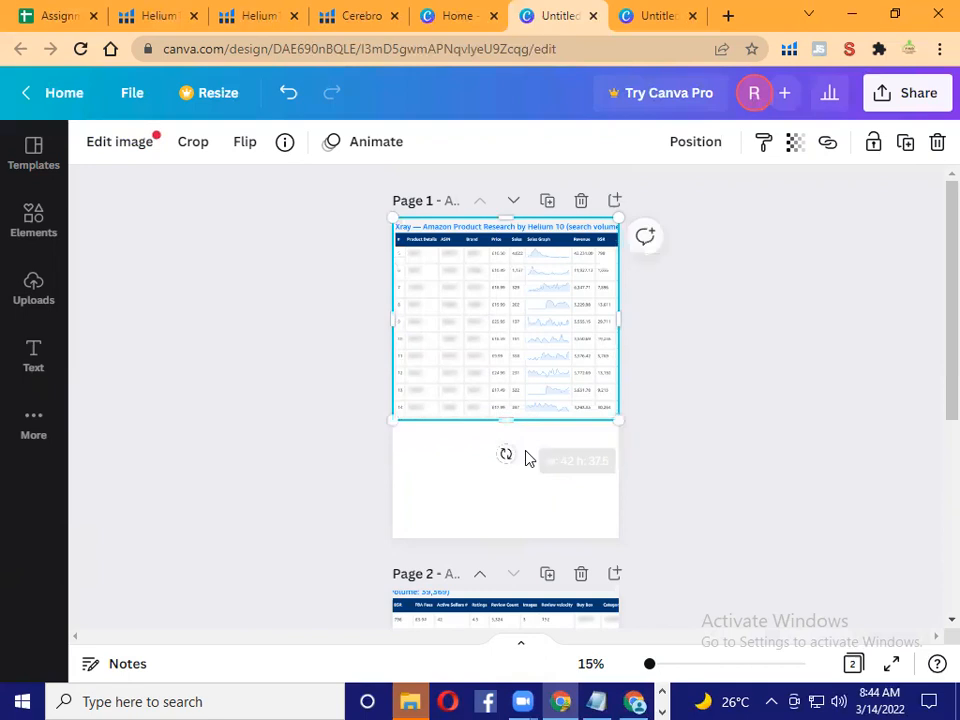
left_click(527, 458)
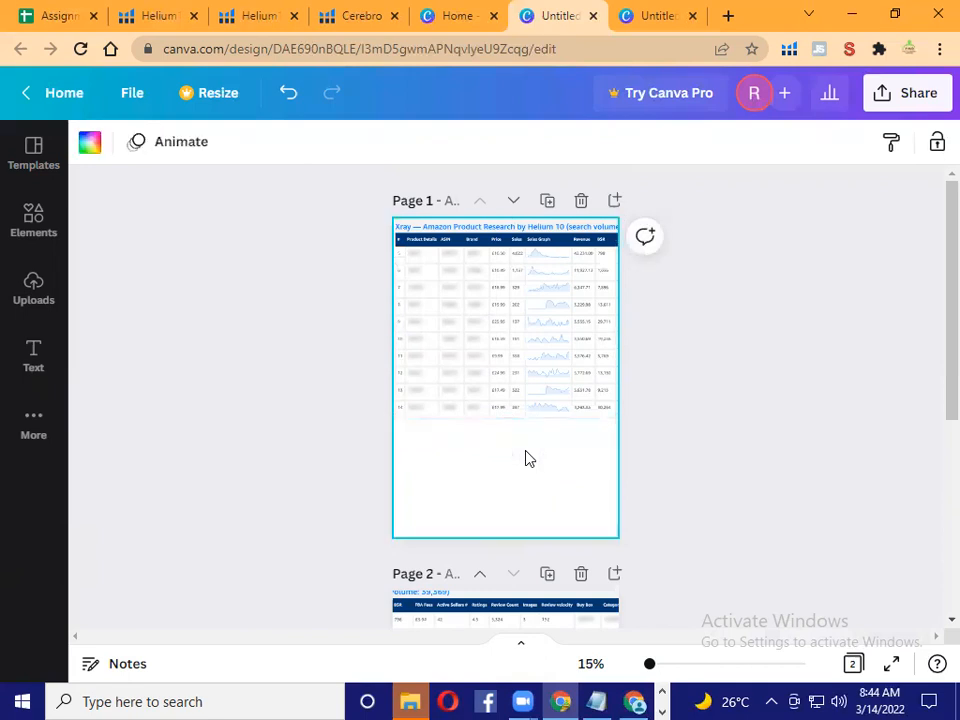
left_click(516, 328)
Step: Switch to the presentation design and add a second page to it
left_click(655, 15)
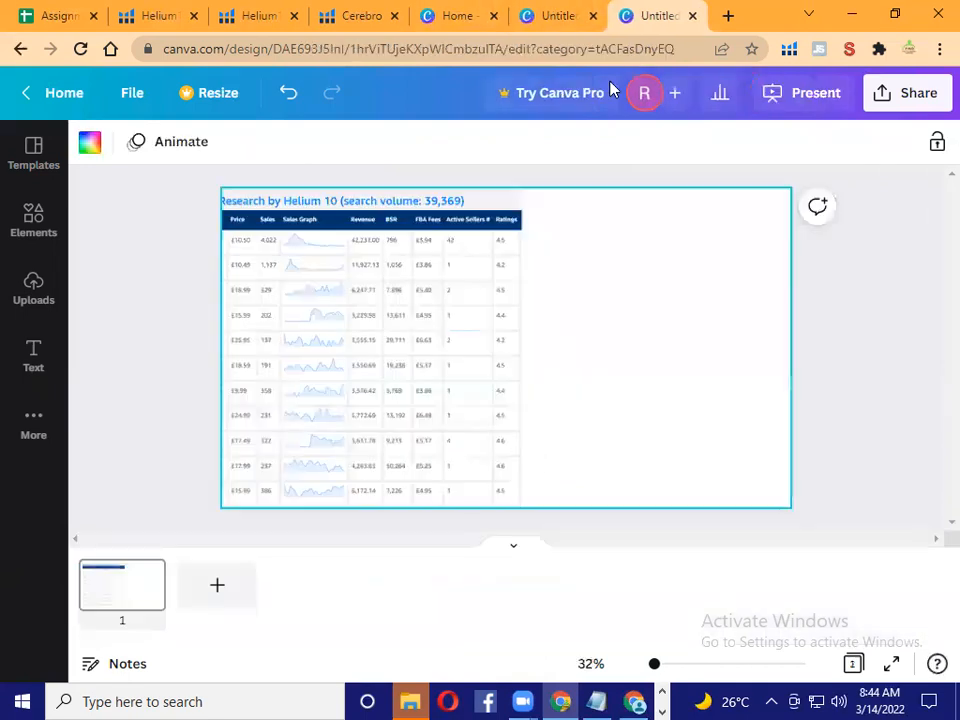
left_click(447, 350)
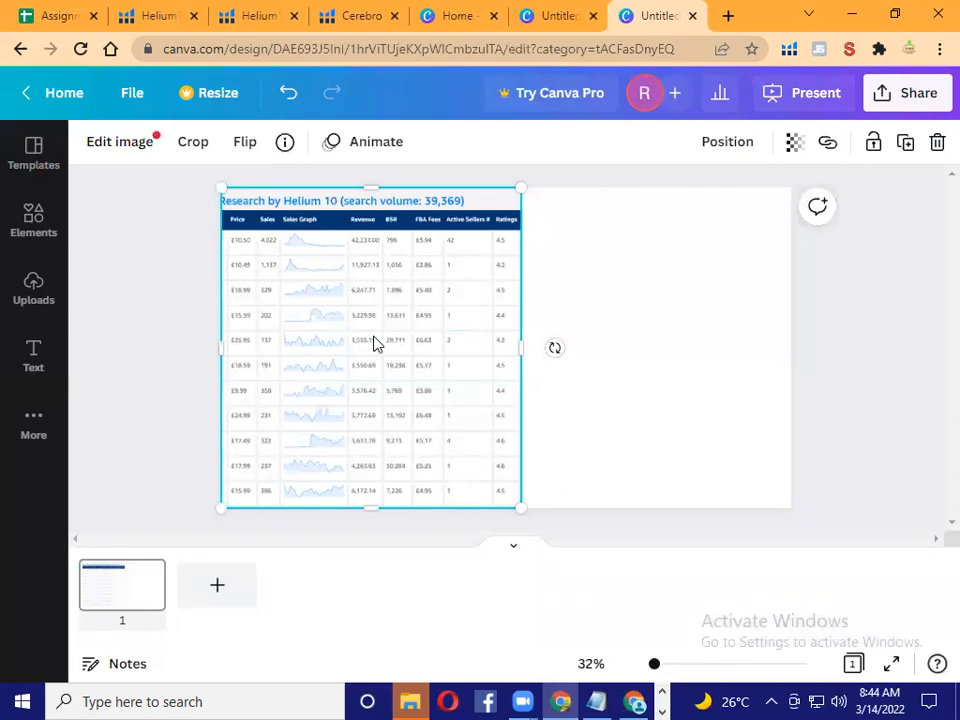
left_click(617, 488)
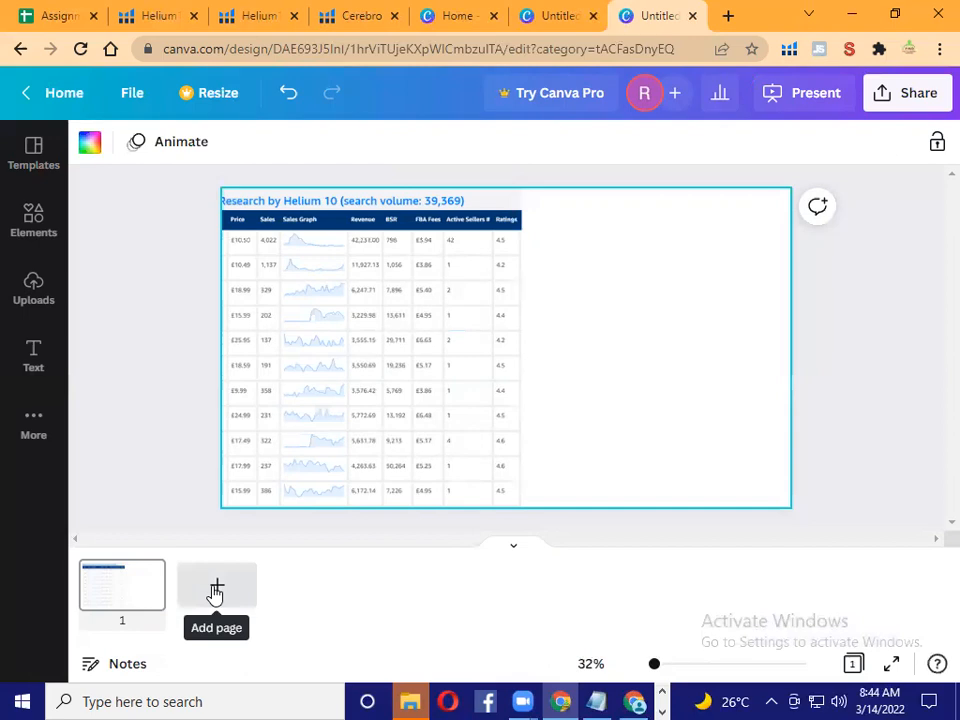
left_click(516, 552)
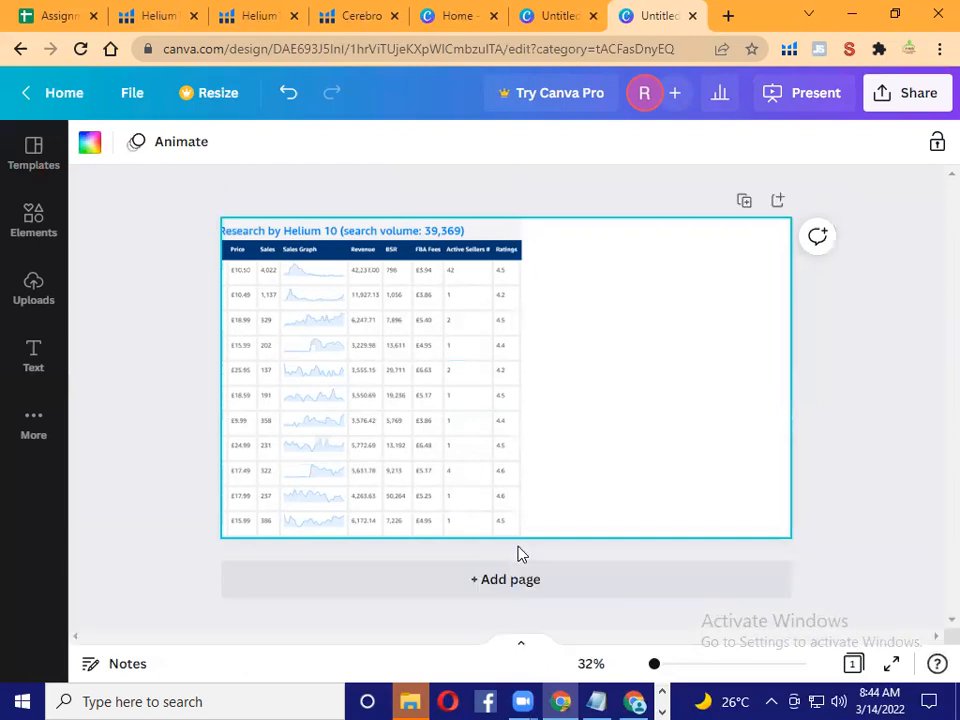
left_click(480, 590)
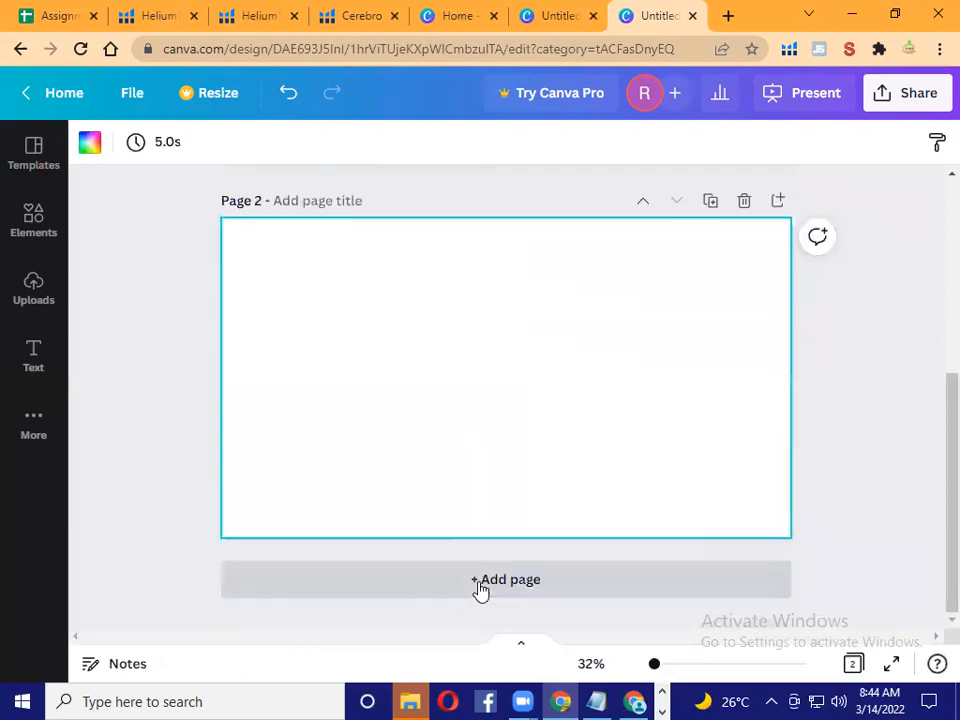
Step: Copy the cropped Xray image from page 1 of the presentation onto page 2
scroll(392, 343, "up", 3)
left_click(392, 343)
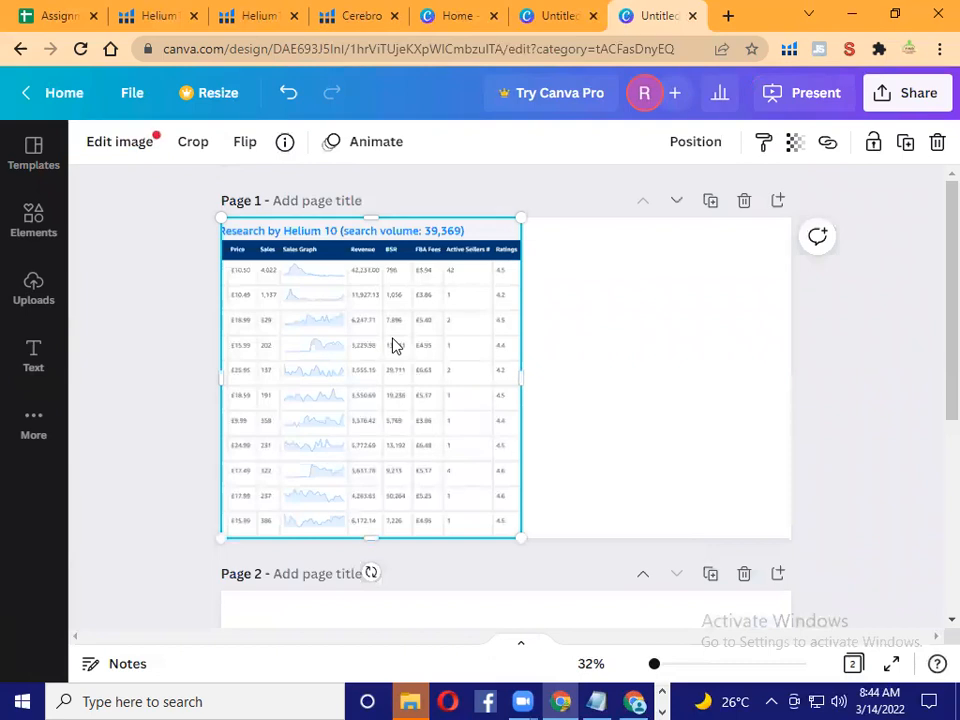
scroll(424, 443, "down", 3)
left_click(422, 443)
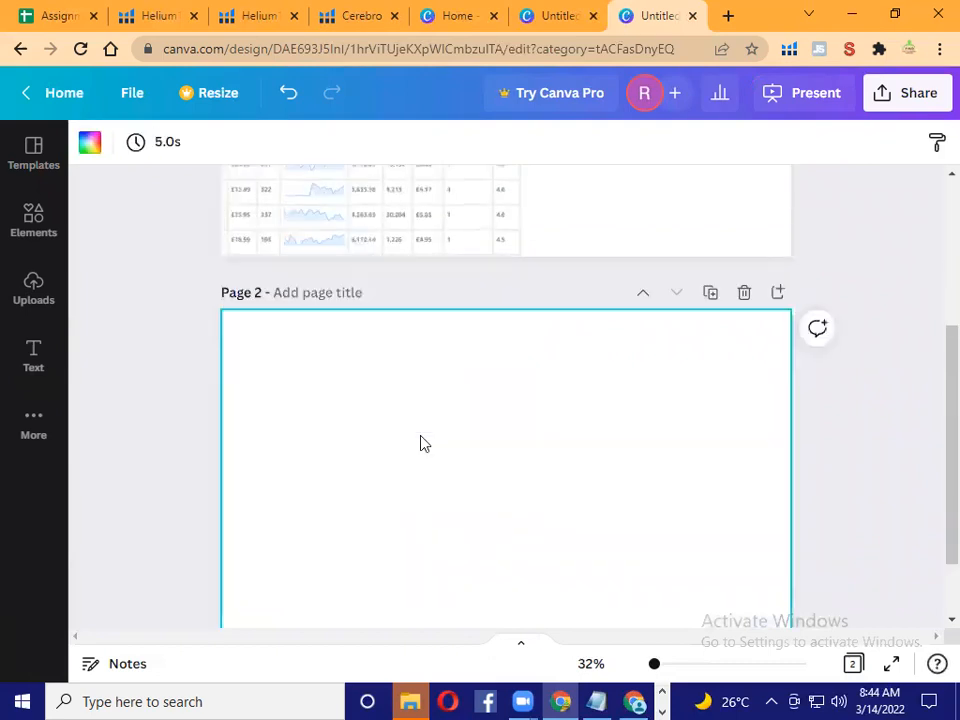
key("ctrl+v")
Step: Recrop the page 2 image to the columns from Ratings through Creation Date
scroll(245, 380, "down", 1)
left_click_drag(231, 371, 512, 388)
left_click_drag(508, 389, 746, 385)
left_click(746, 388)
Step: Crop the last row off the page 1 Xray image and enlarge it to about 1,102 × 1,080
scroll(592, 405, "up", 3)
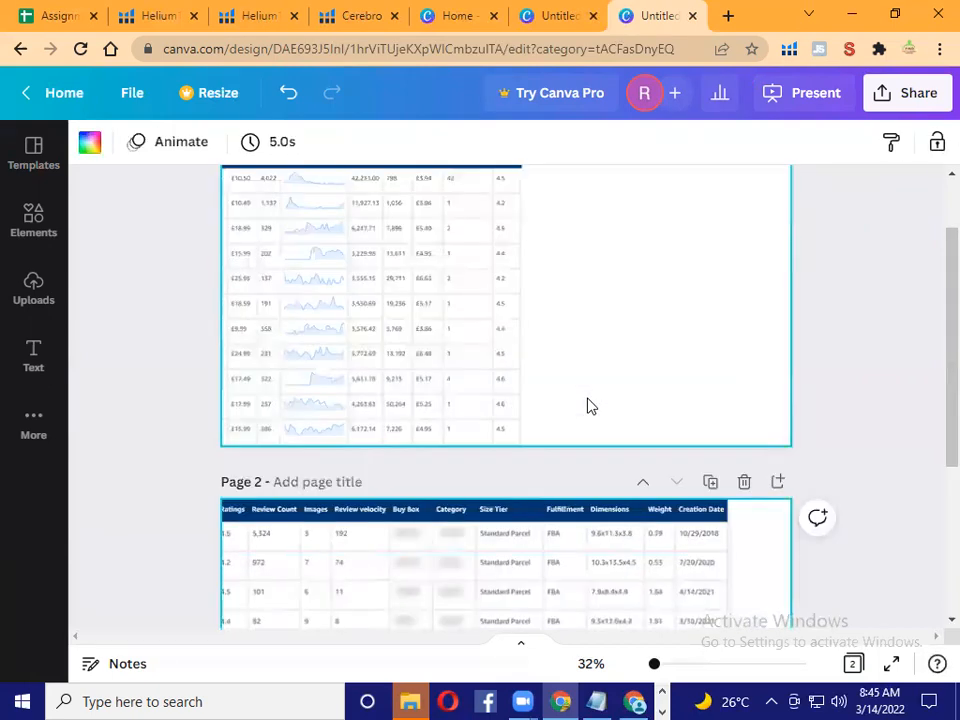
scroll(370, 275, "up", 2)
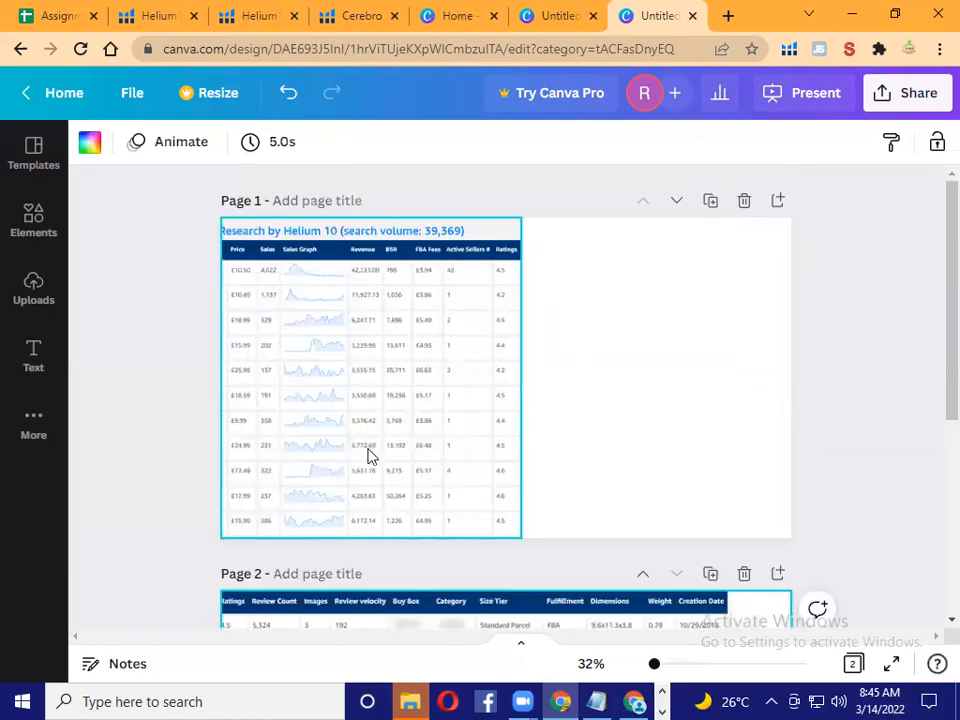
left_click(363, 531)
left_click_drag(372, 527, 374, 505)
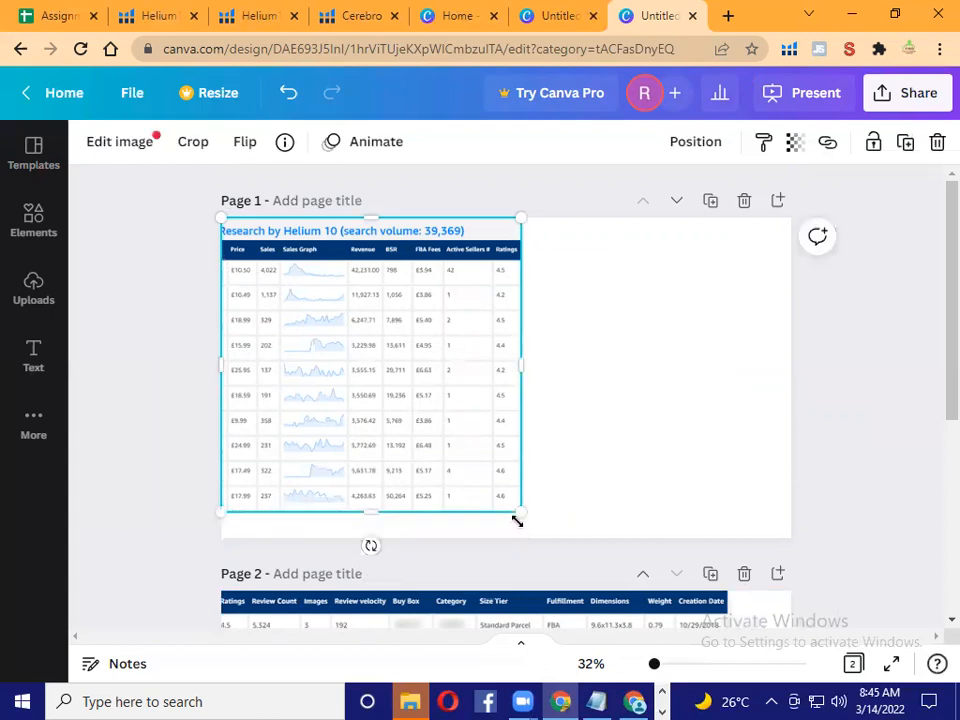
left_click_drag(519, 513, 554, 533)
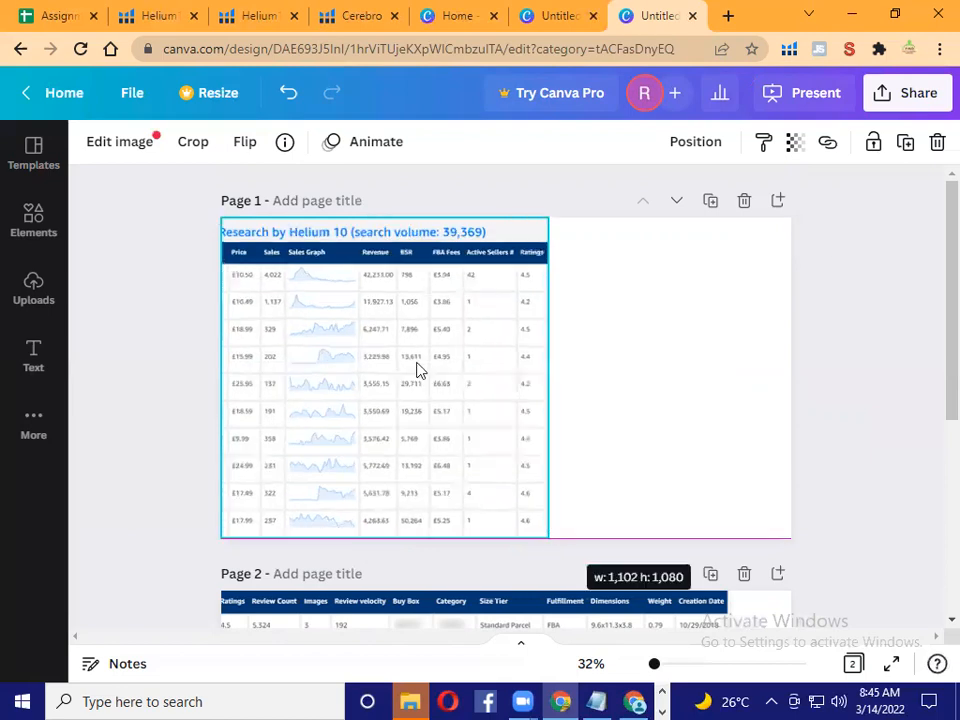
Step: Move the page 1 image towards the page's middle and crop off the title above its column headers, to about 1,102 × 1,001
left_click_drag(387, 356, 521, 355)
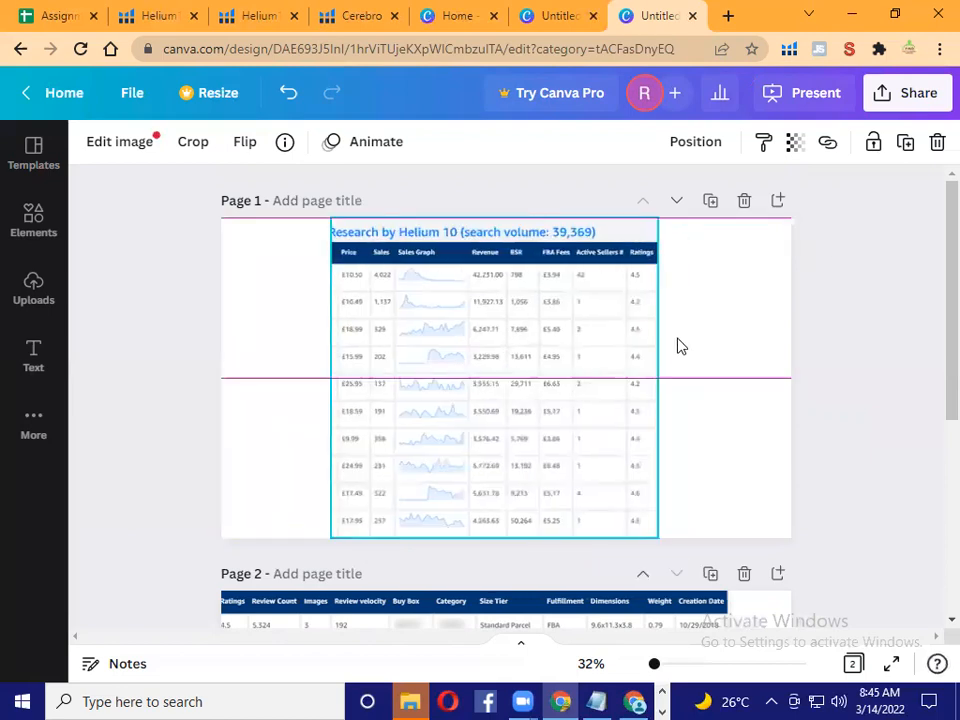
left_click(662, 332)
scroll(495, 212, "down", 1)
left_click(496, 236)
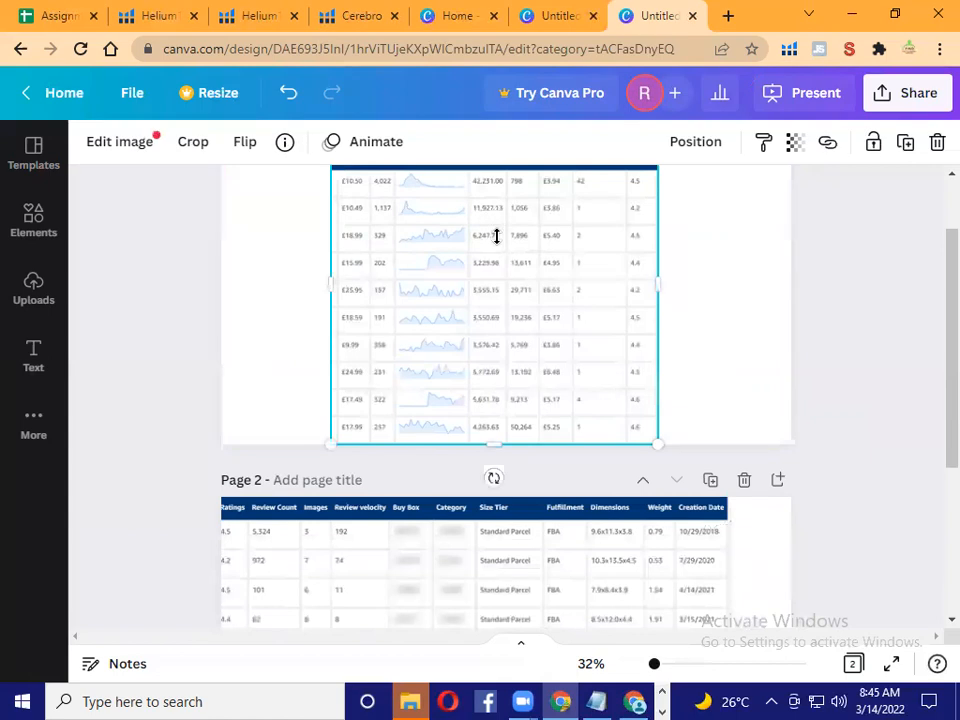
scroll(496, 236, "up", 1)
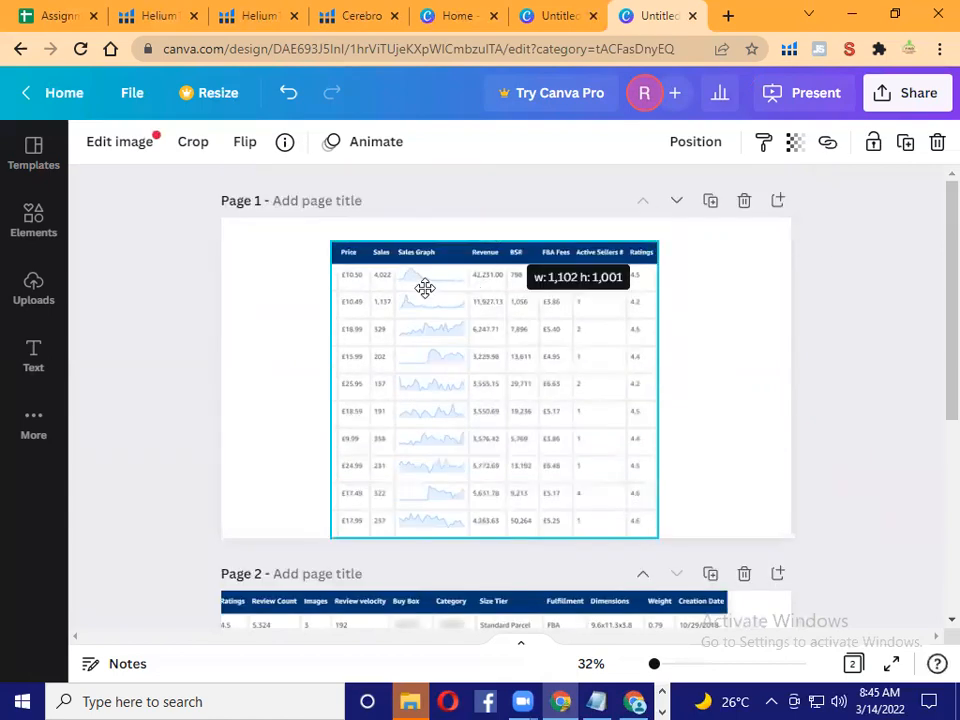
Step: Align the page 1 image with the page's upper edge, enlarge it to the full page height and position it near the middle
left_click_drag(425, 288, 439, 296)
left_click_drag(599, 514, 626, 528)
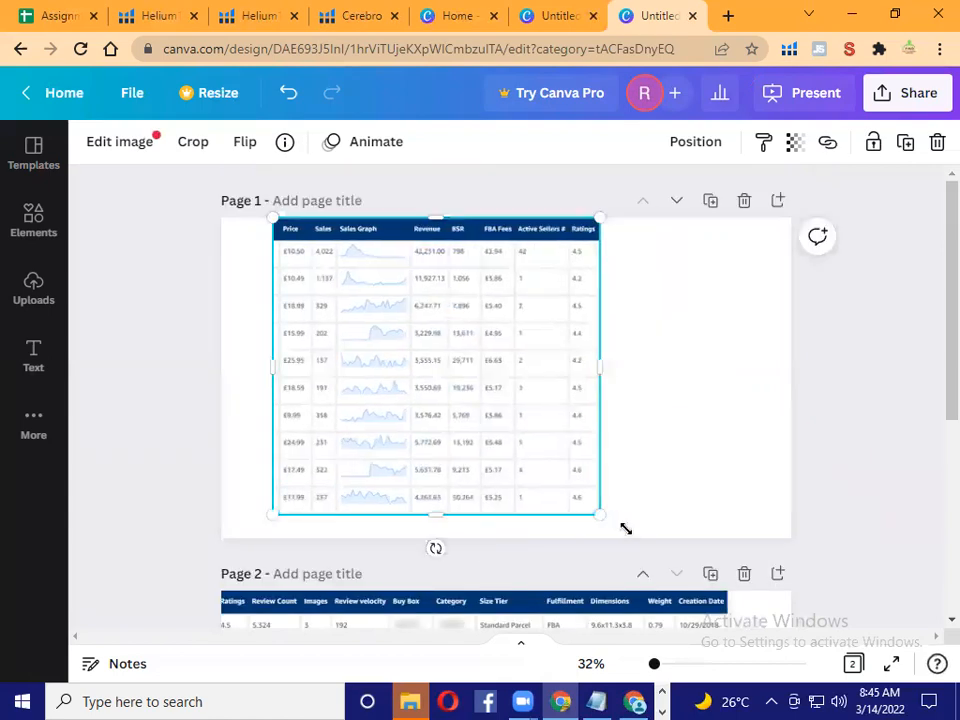
left_click_drag(534, 407, 568, 405)
left_click(724, 379)
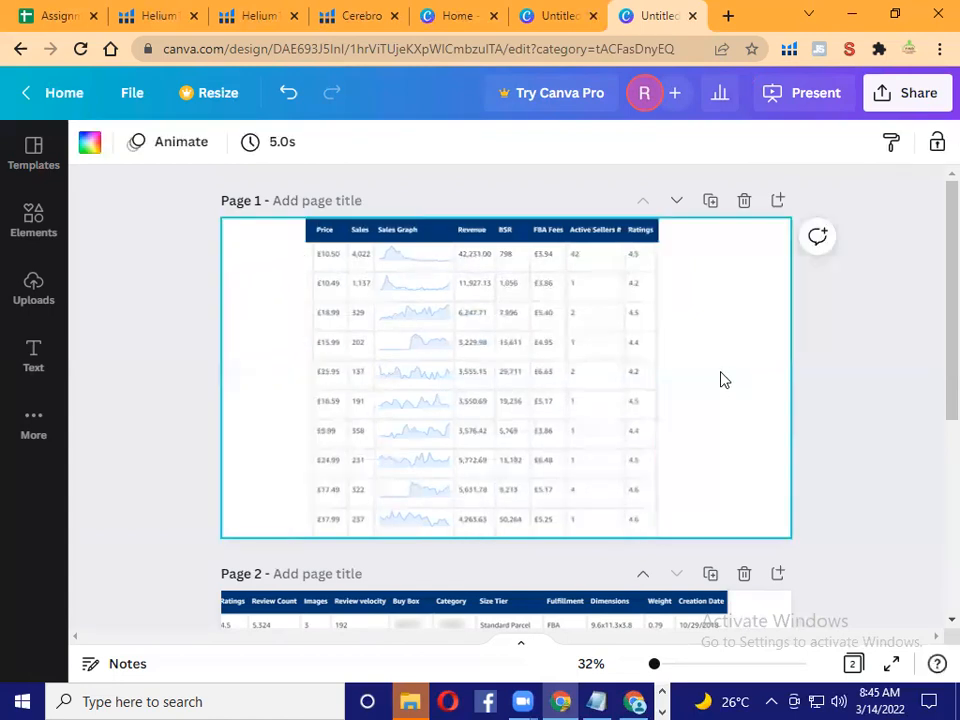
Step: Crop the partial Ratings column off the page 2 image and centre the image on the page
scroll(272, 364, "down", 4)
left_click(272, 364)
left_click_drag(228, 380, 244, 382)
left_click_drag(703, 458, 705, 458)
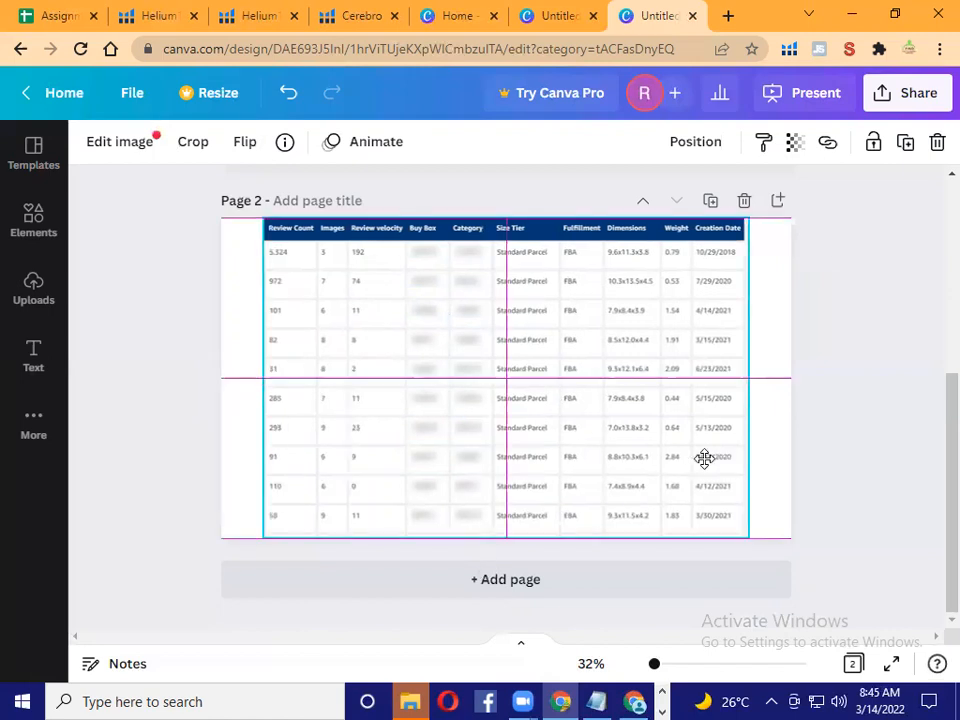
left_click(769, 471)
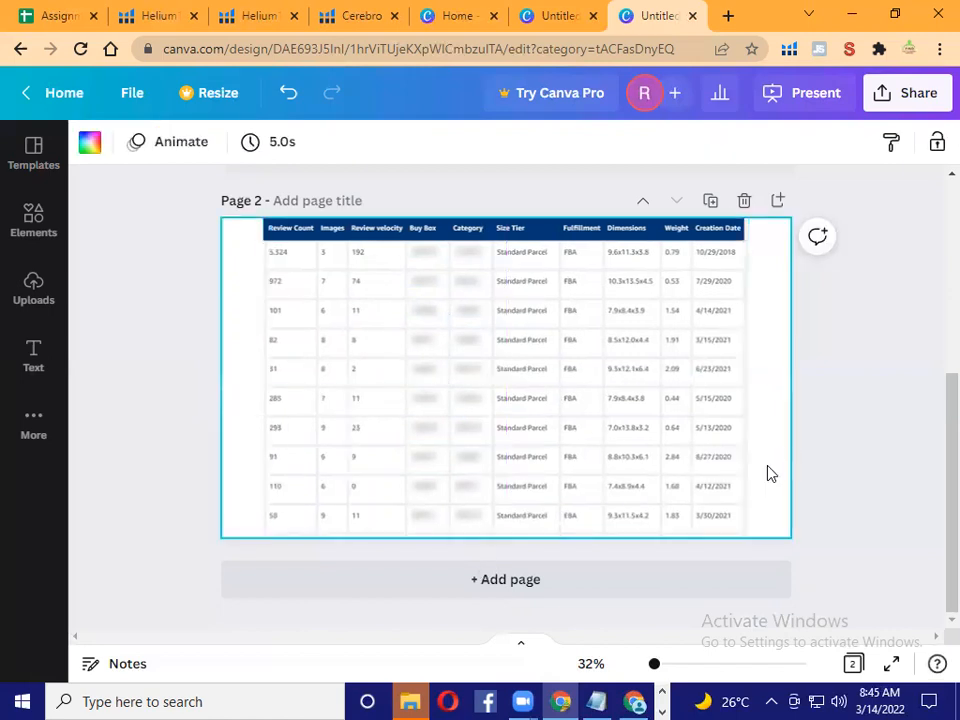
scroll(771, 473, "up", 4)
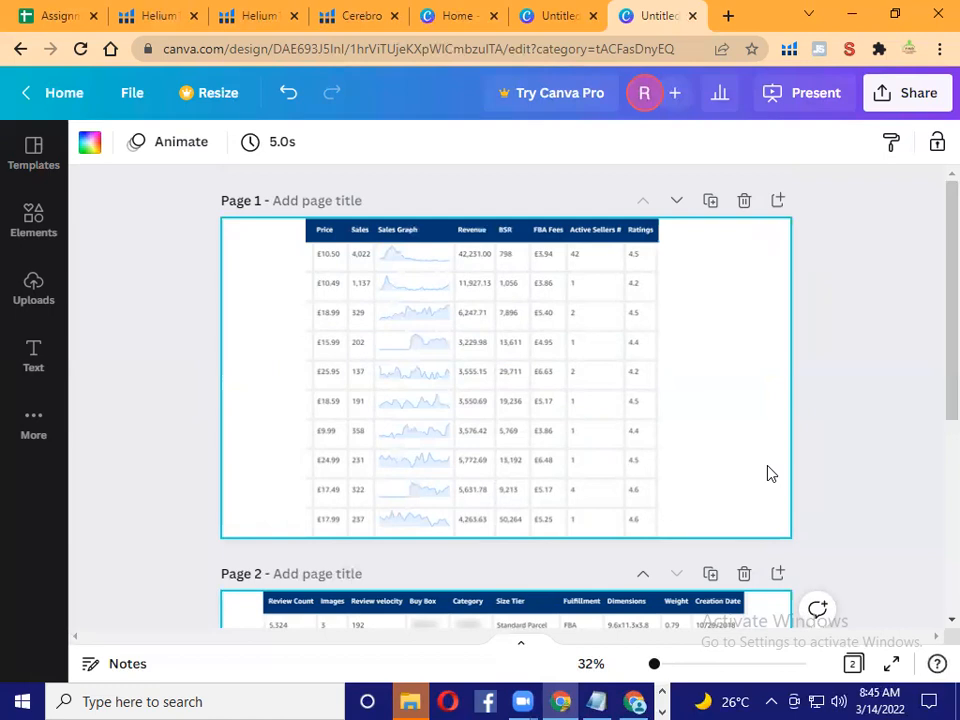
scroll(768, 473, "down", 2)
scroll(768, 473, "up", 2)
left_click(711, 405)
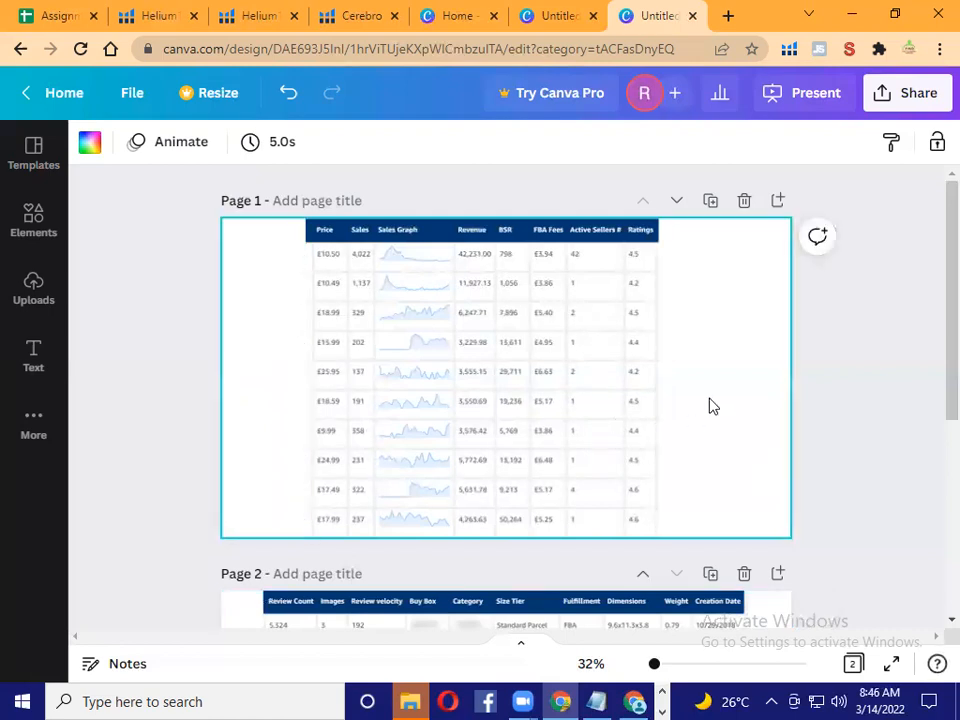
Step: Switch to the Amazon window with the Xray results, dismiss the downloads bar and open Snipping Tool
left_click(636, 701)
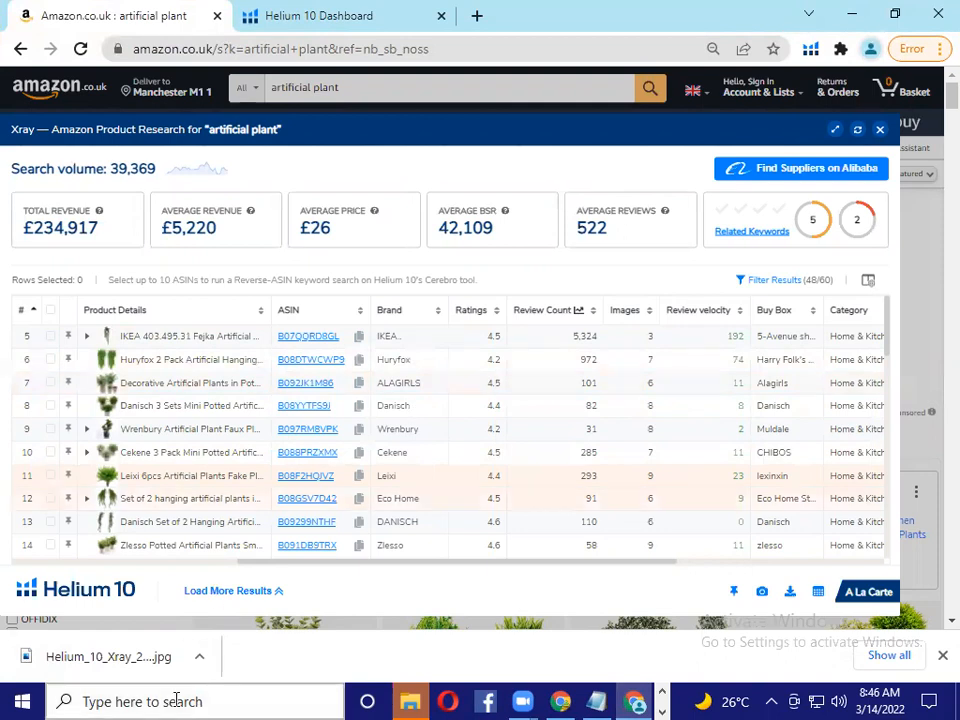
left_click(941, 656)
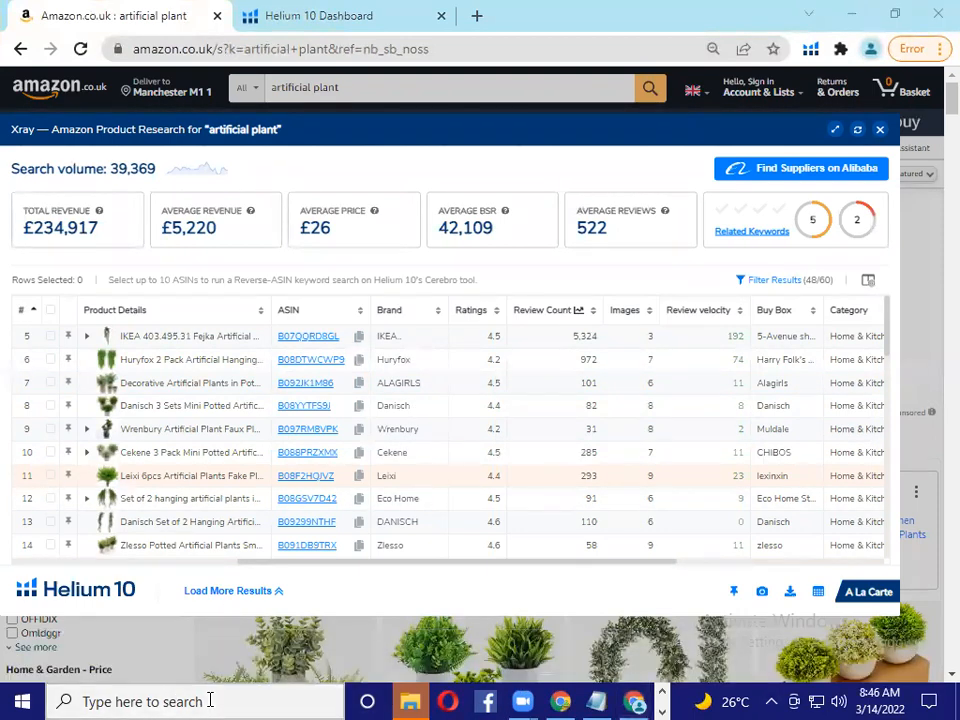
left_click(210, 700)
type("snpa")
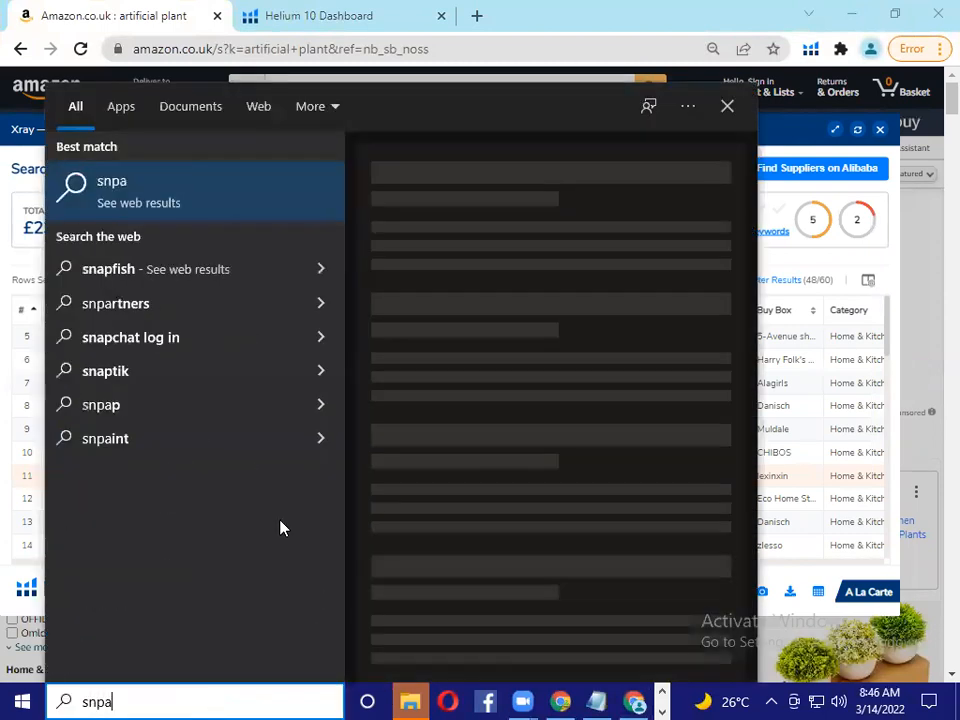
key("Escape")
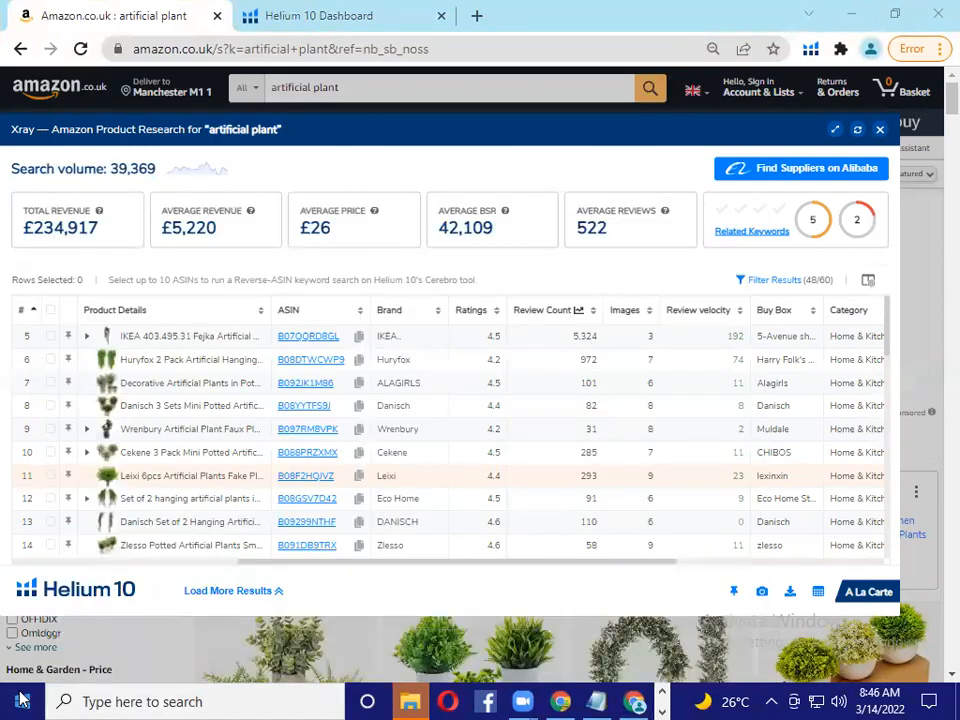
key("super")
type("sn")
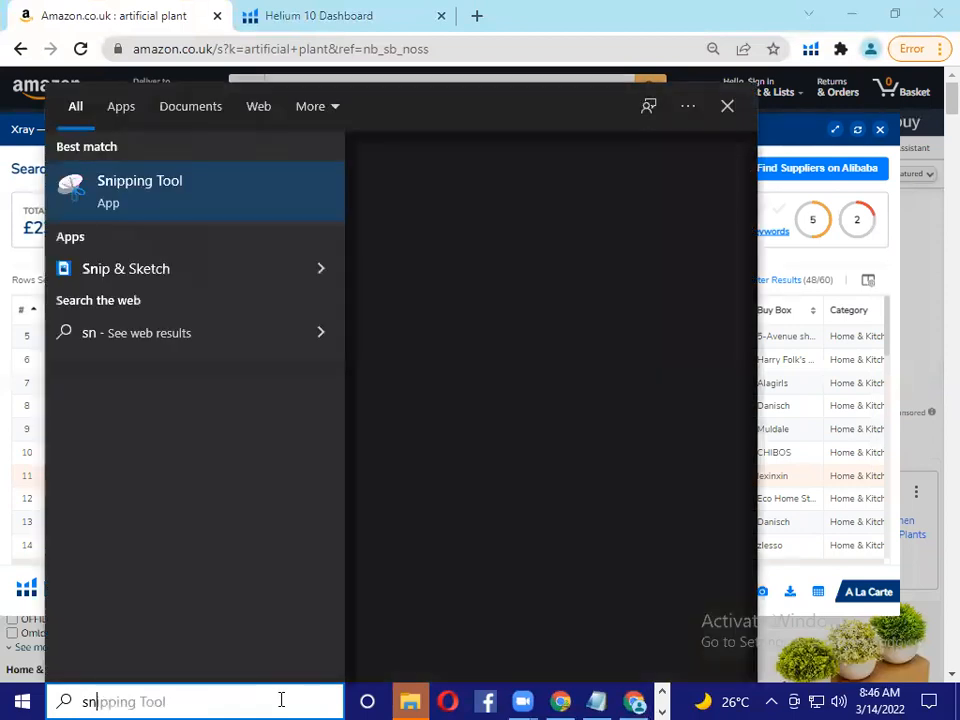
left_click(190, 186)
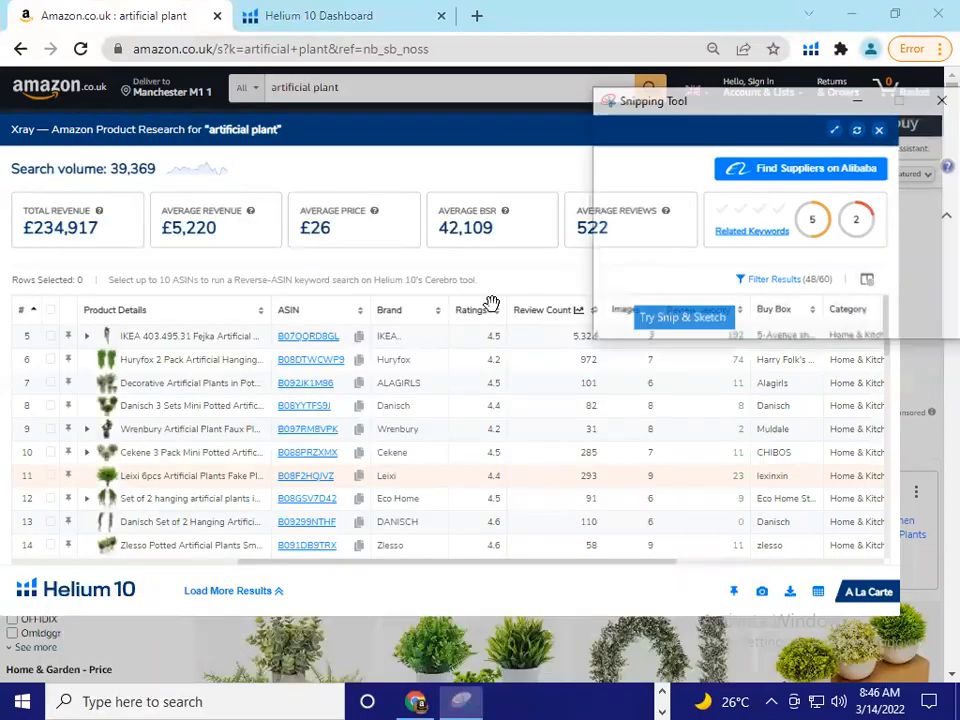
Step: Snip the Xray table from the # column through Review velocity and paste it onto a new page 3 in Canva
left_click(624, 134)
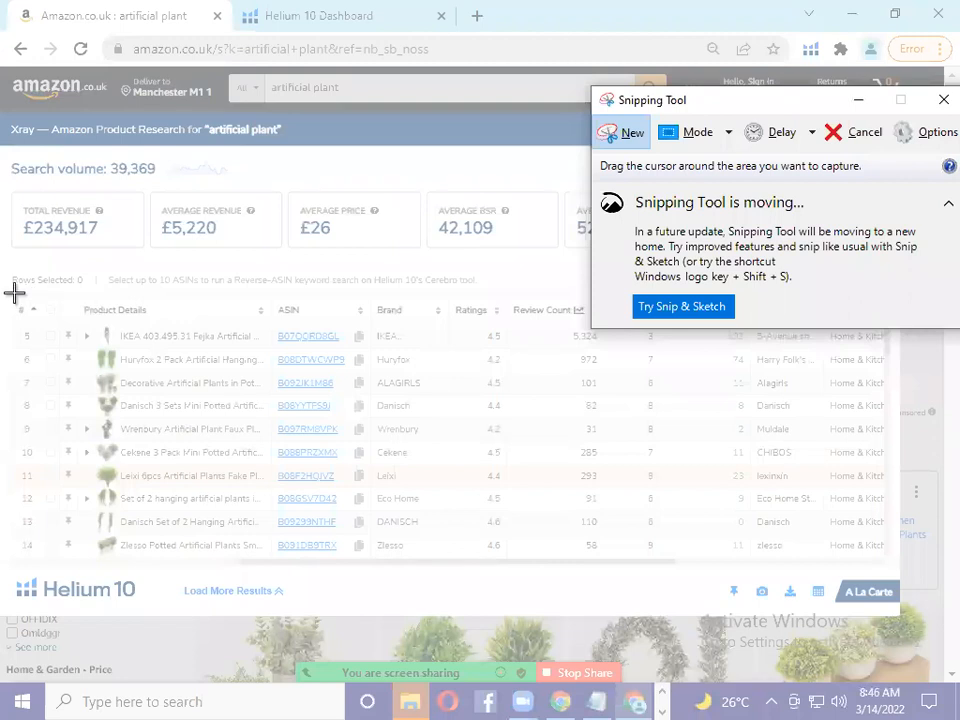
left_click_drag(14, 293, 750, 558)
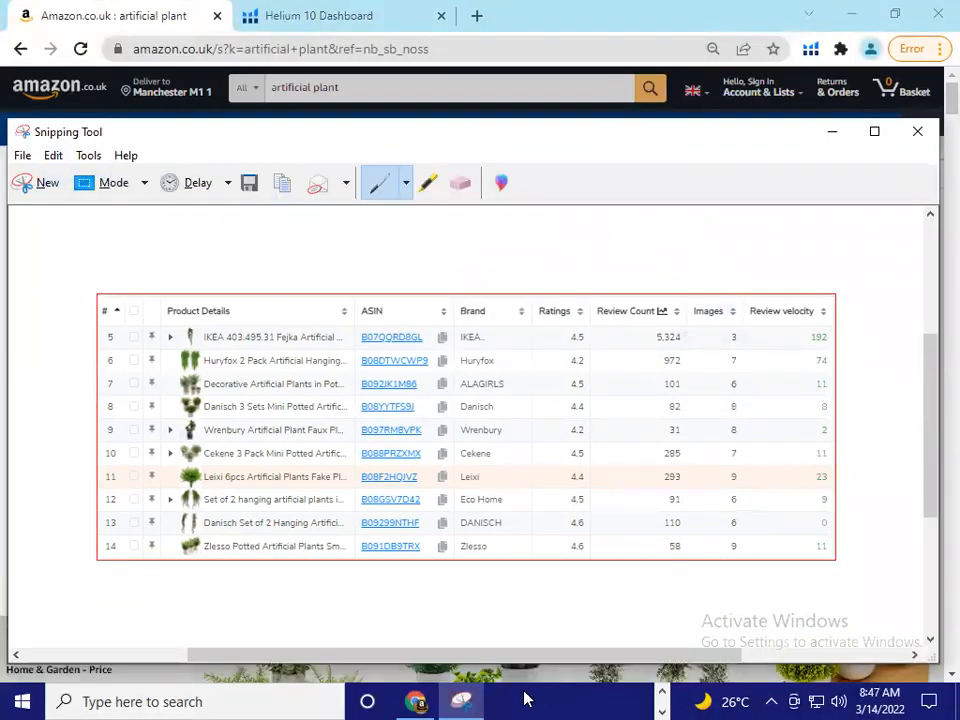
left_click(664, 692)
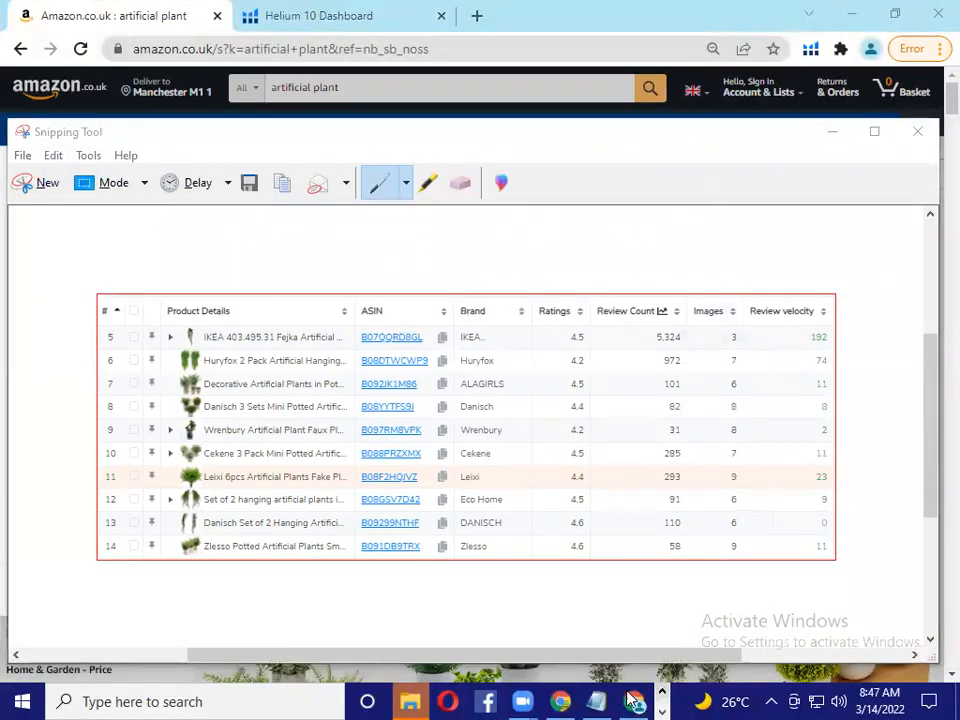
left_click(562, 700)
scroll(634, 544, "down", 3)
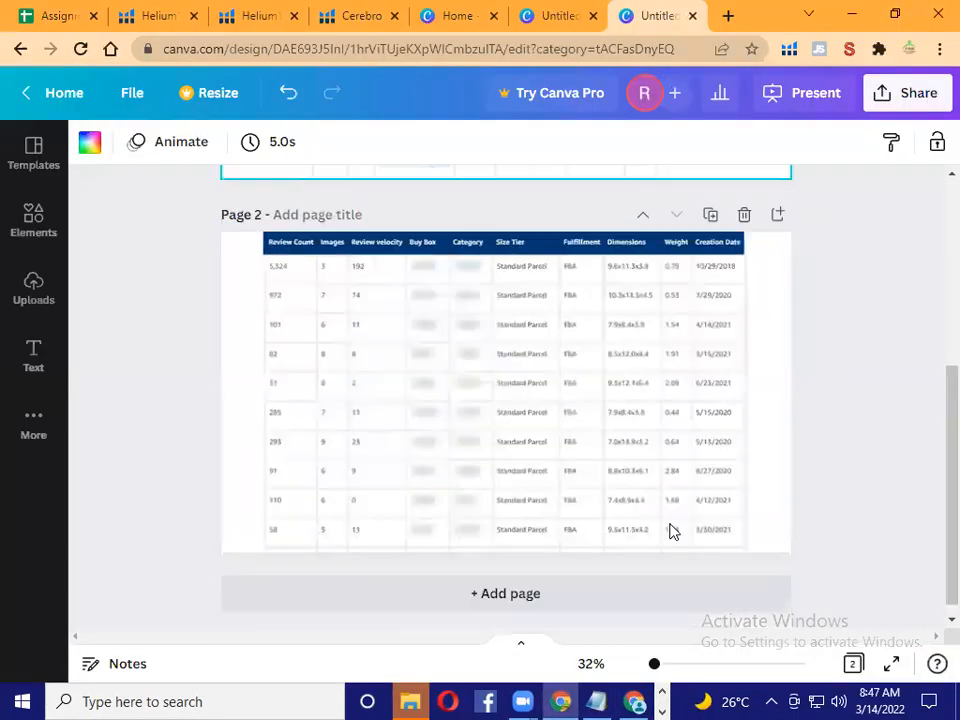
left_click(649, 589)
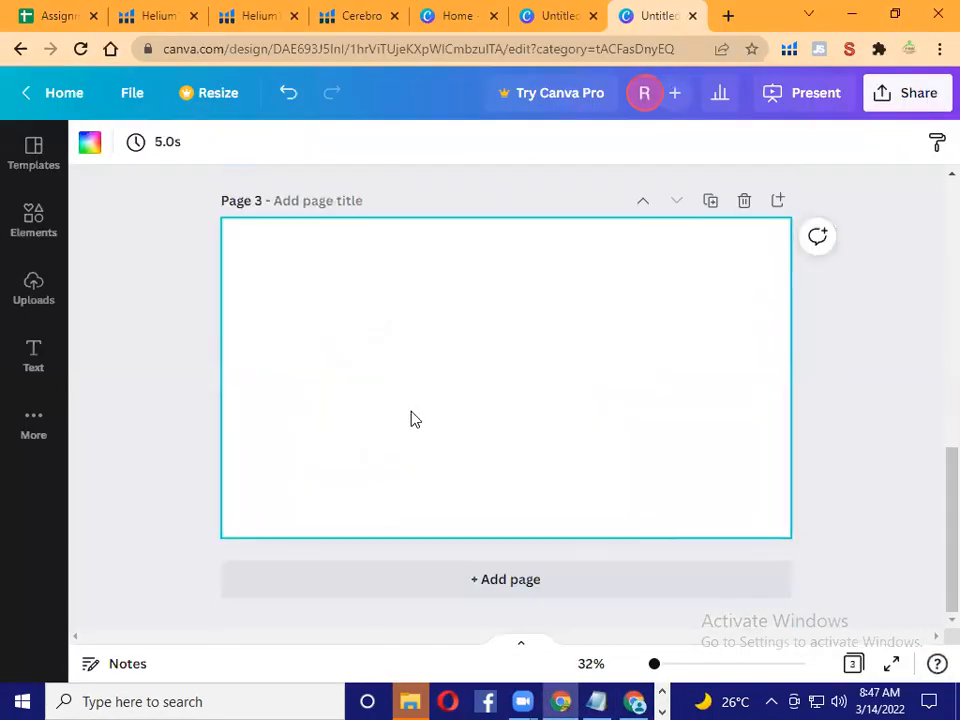
key("ctrl+v")
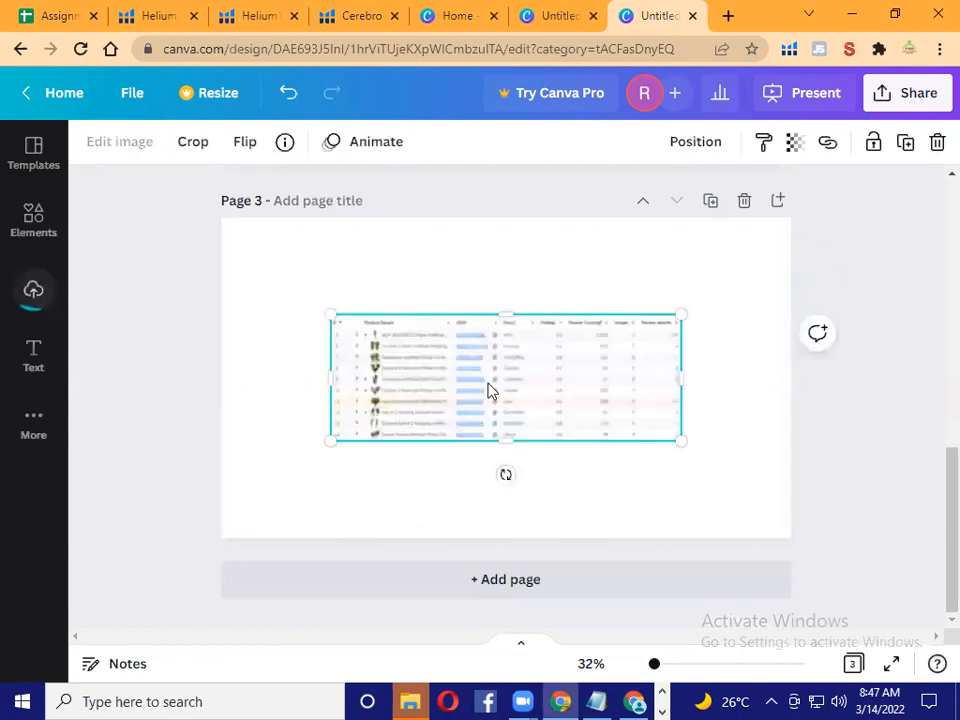
Step: Align the pasted table with page 3's upper-left corner and enlarge it to the full page width
left_click_drag(570, 394, 463, 289)
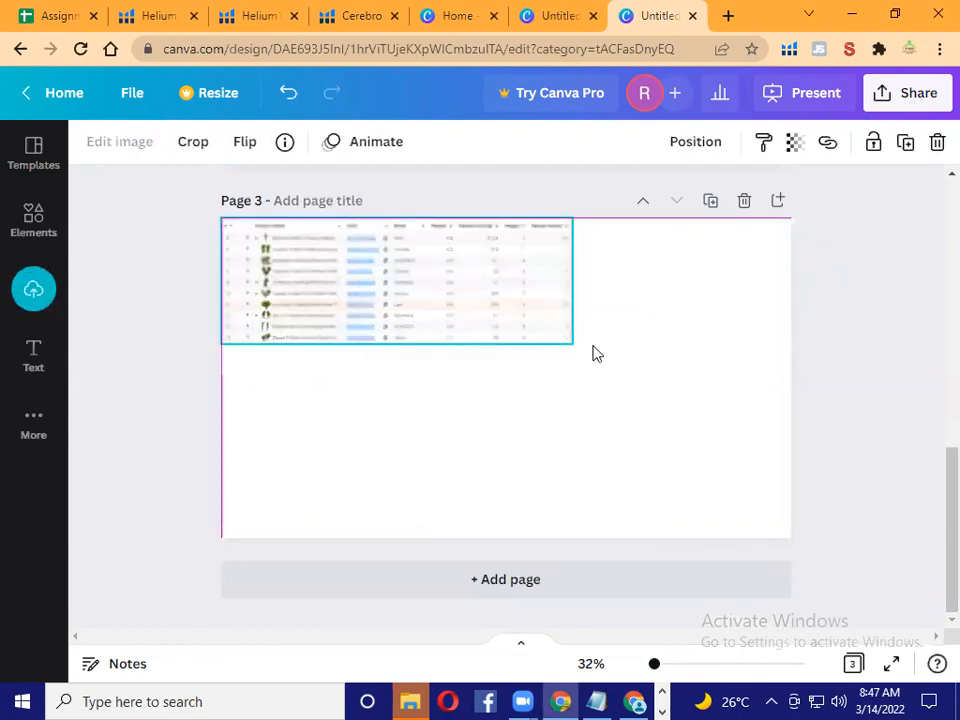
left_click_drag(774, 532, 755, 510)
left_click_drag(677, 496, 677, 496)
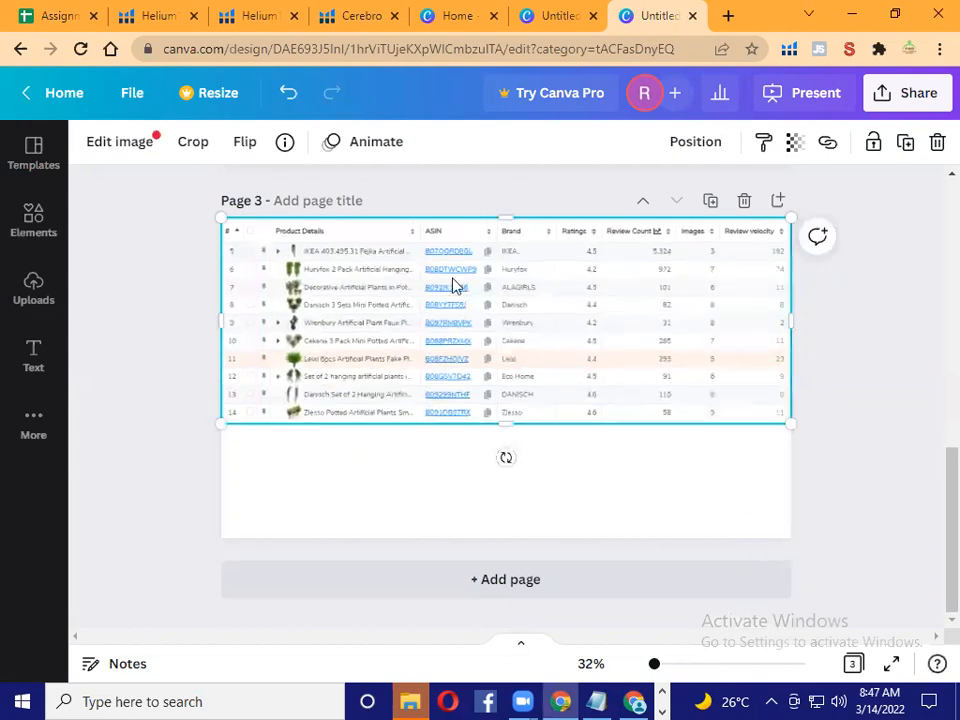
key("Escape")
Step: Crop off the columns before Brand, align the page 3 image with the page's left edge and enlarge it to full page height
left_click(221, 317)
left_click_drag(221, 317, 495, 326)
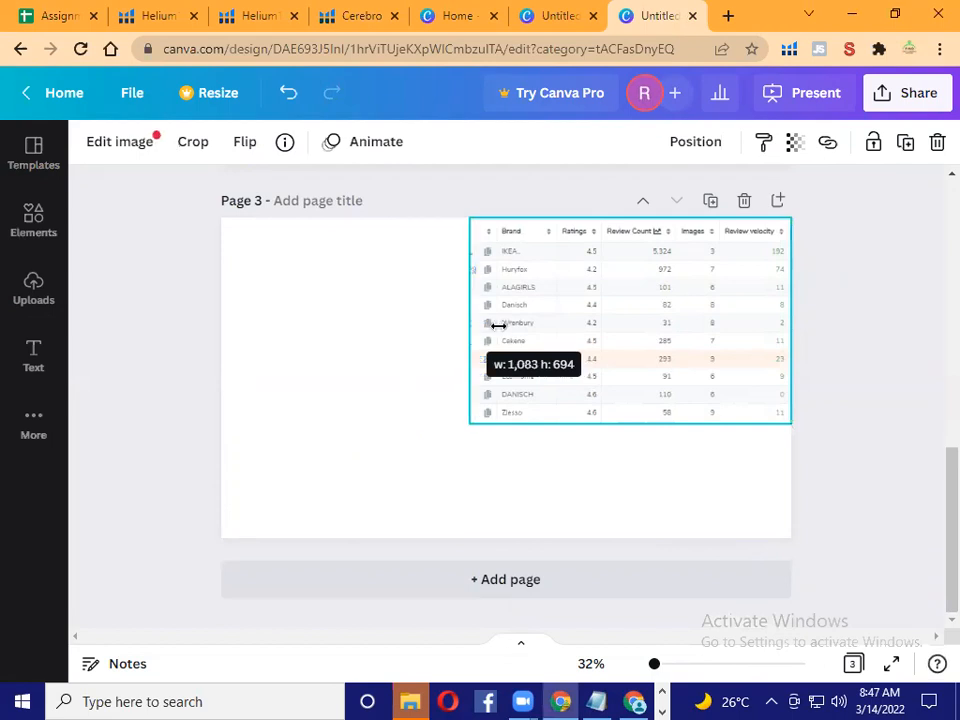
left_click_drag(626, 334, 358, 331)
left_click_drag(513, 425, 731, 447)
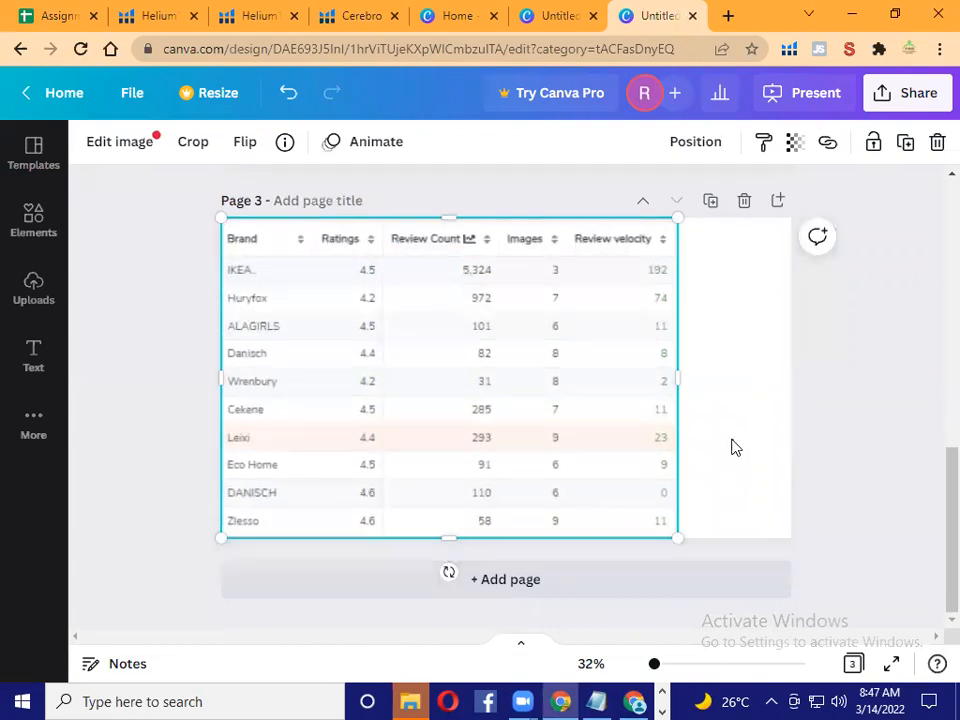
key("Escape")
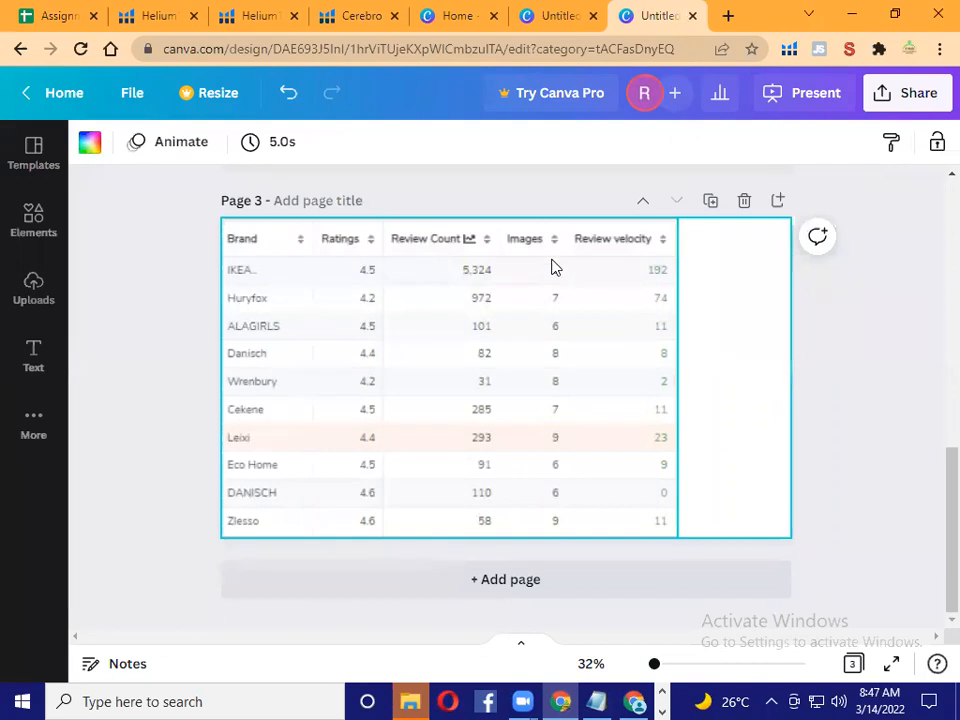
Step: Crop the Brand column off the page 3 image and move the image back against the page's left edge
left_click(221, 379)
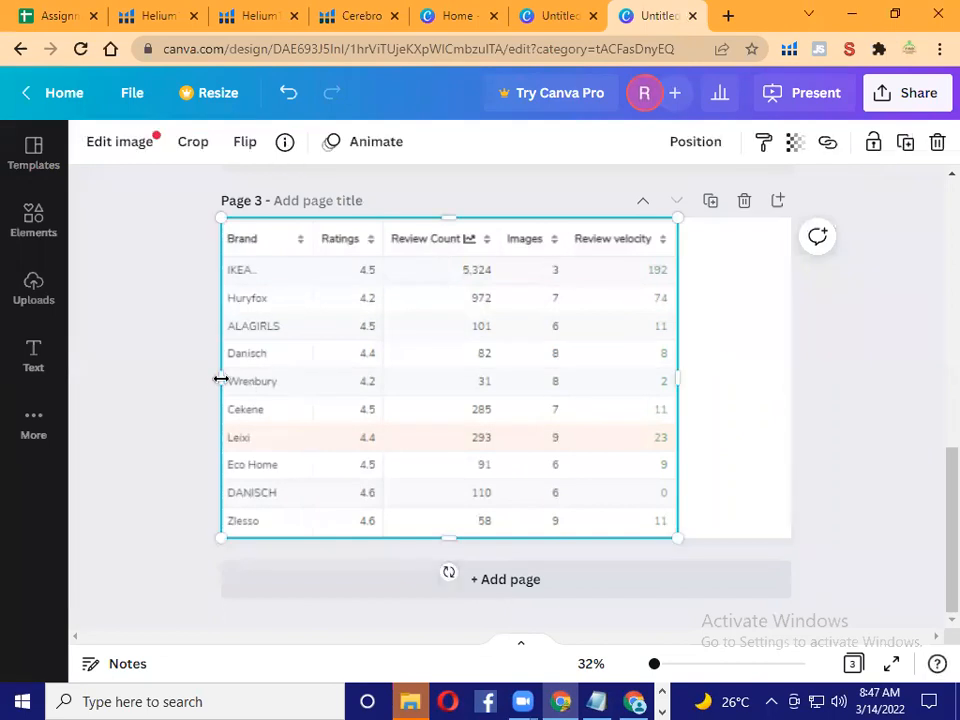
left_click_drag(268, 380, 324, 382)
left_click_drag(454, 370, 367, 359)
left_click(657, 434)
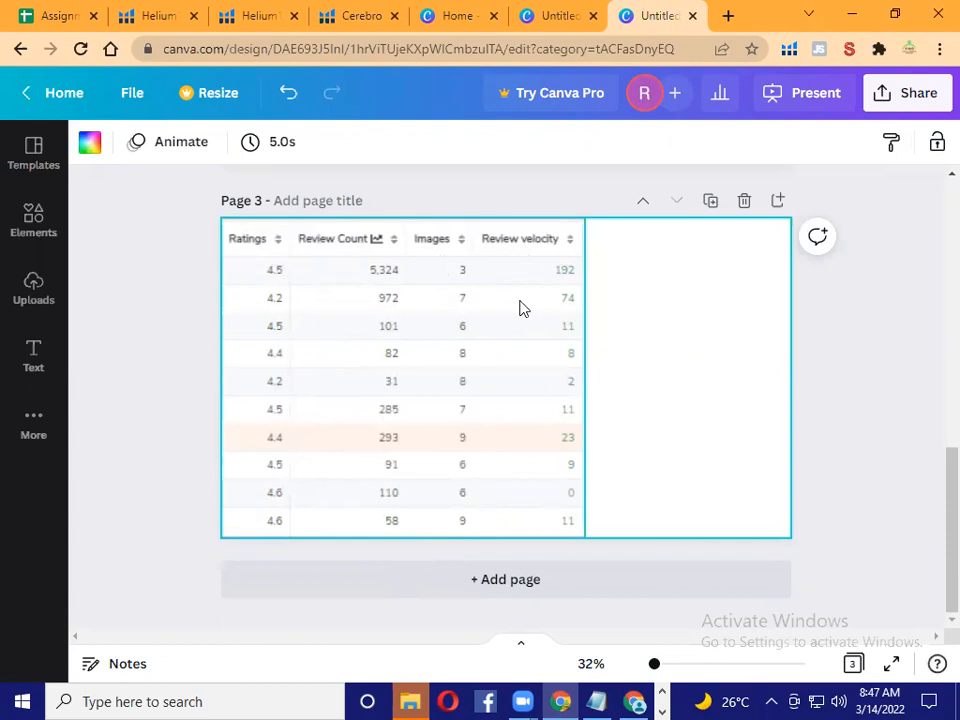
Step: Snip the Price through FBA Fees columns of the Amazon Xray table and return to the Canva design
left_click(635, 701)
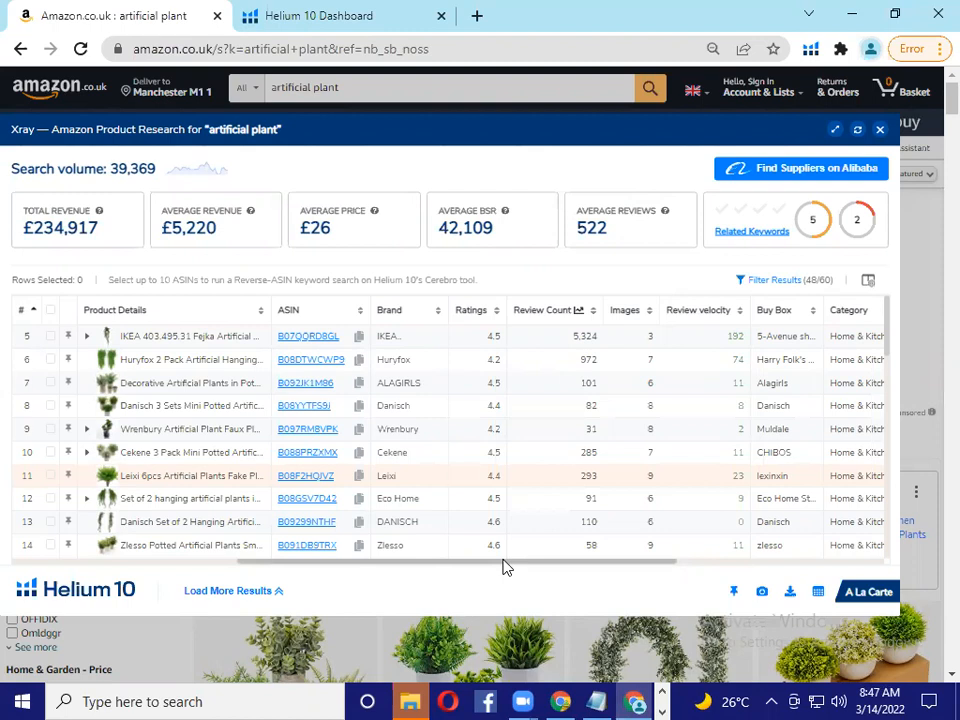
left_click_drag(449, 568, 204, 566)
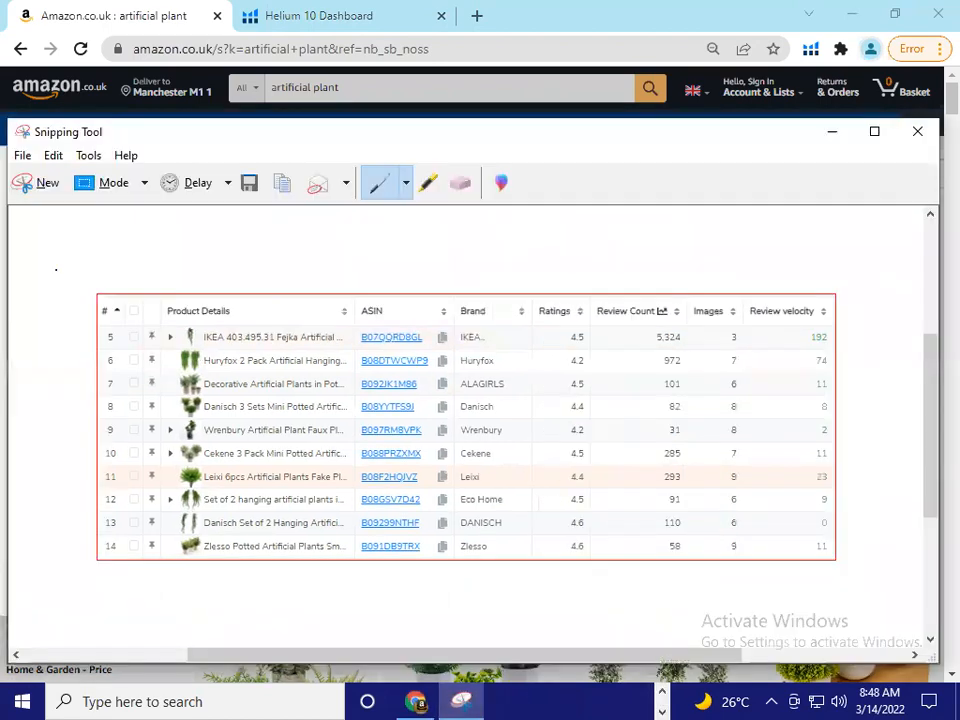
left_click(27, 186)
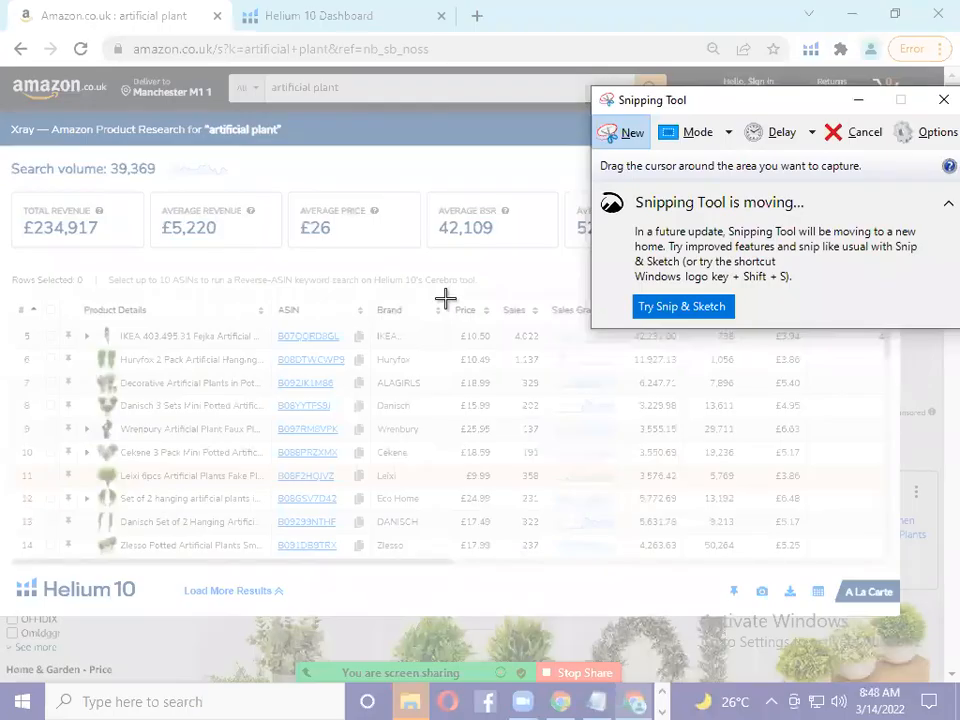
left_click_drag(447, 296, 810, 561)
left_click(405, 160)
left_click(432, 184)
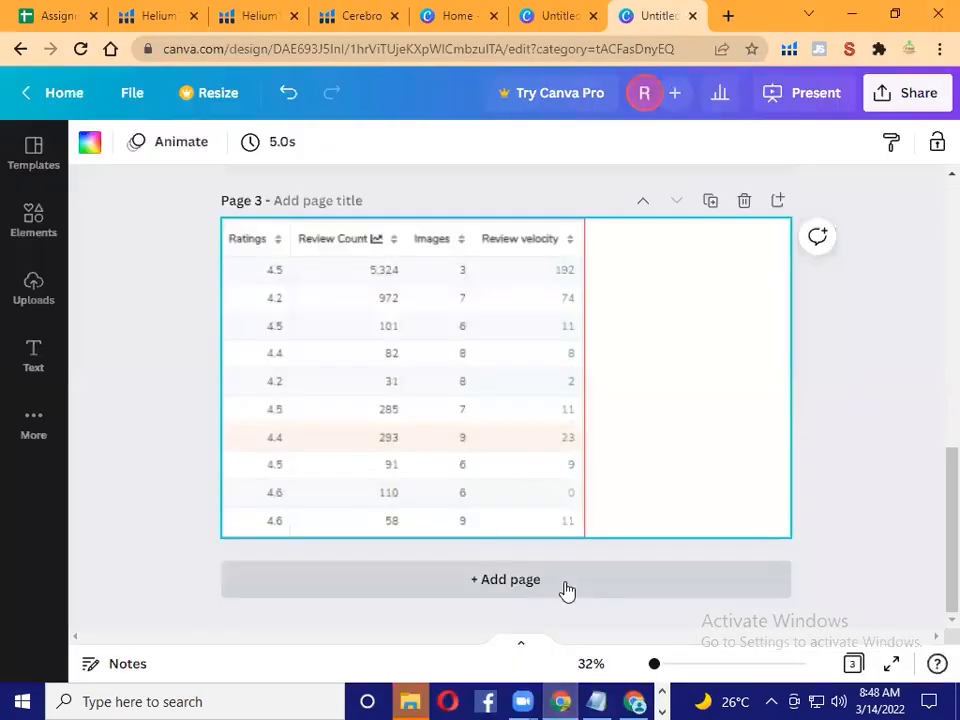
Step: Duplicate page 3 and delete the ratings and reviews table image from the original page 3
left_click(711, 204)
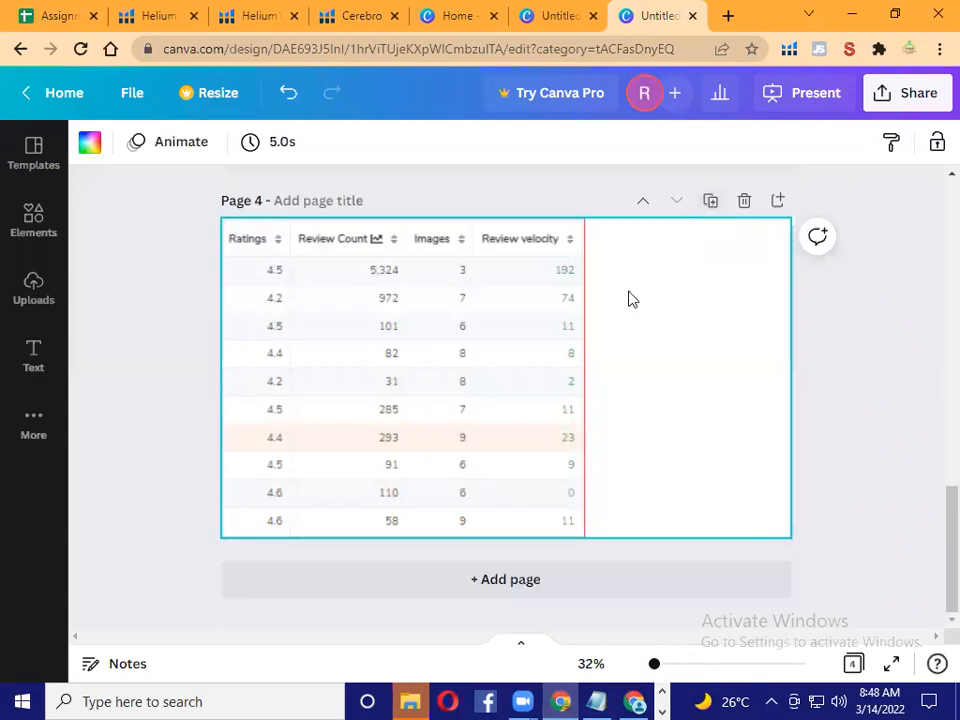
scroll(440, 286, "up", 2)
left_click(463, 285)
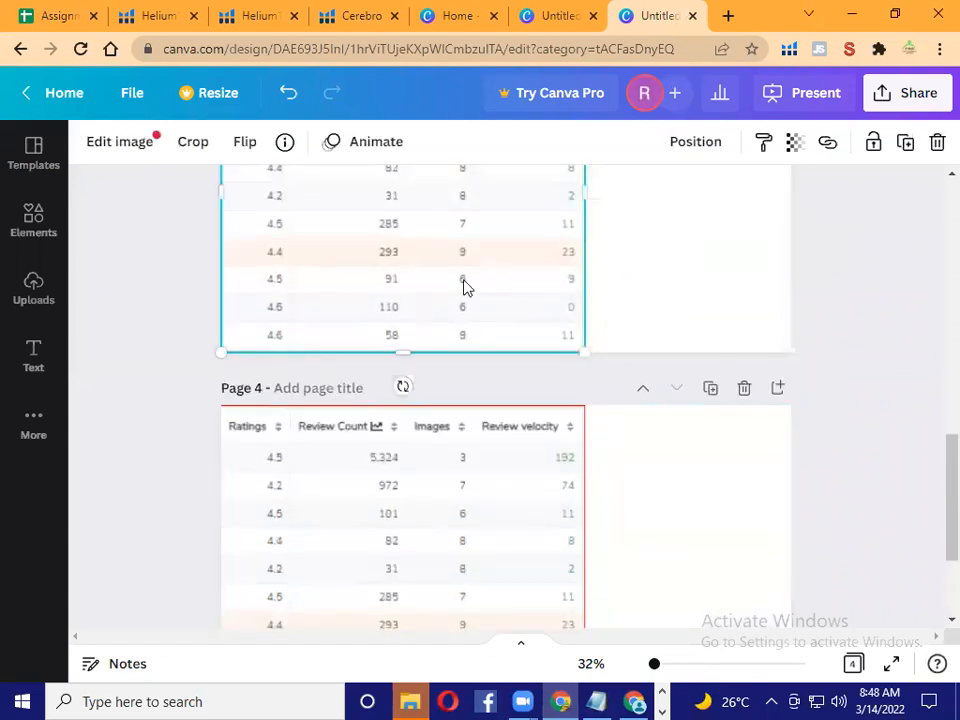
key("Delete")
scroll(467, 364, "up", 3)
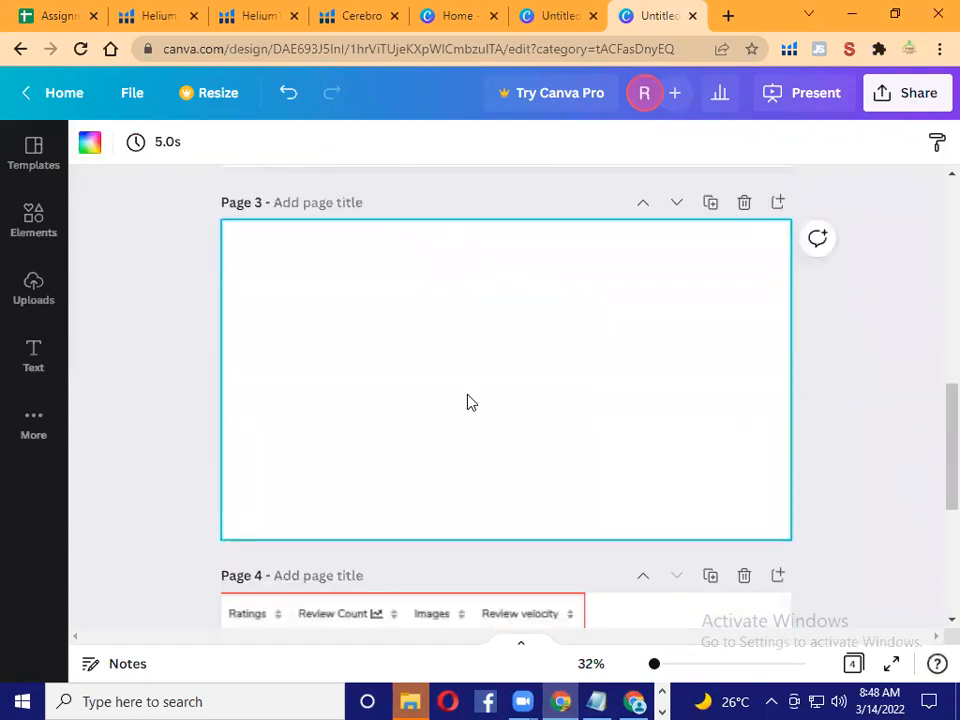
Step: Paste the Price to FBA Fees snip onto page 3, align it upper-left and enlarge it to about 1,485 × 1,086
key("ctrl+v")
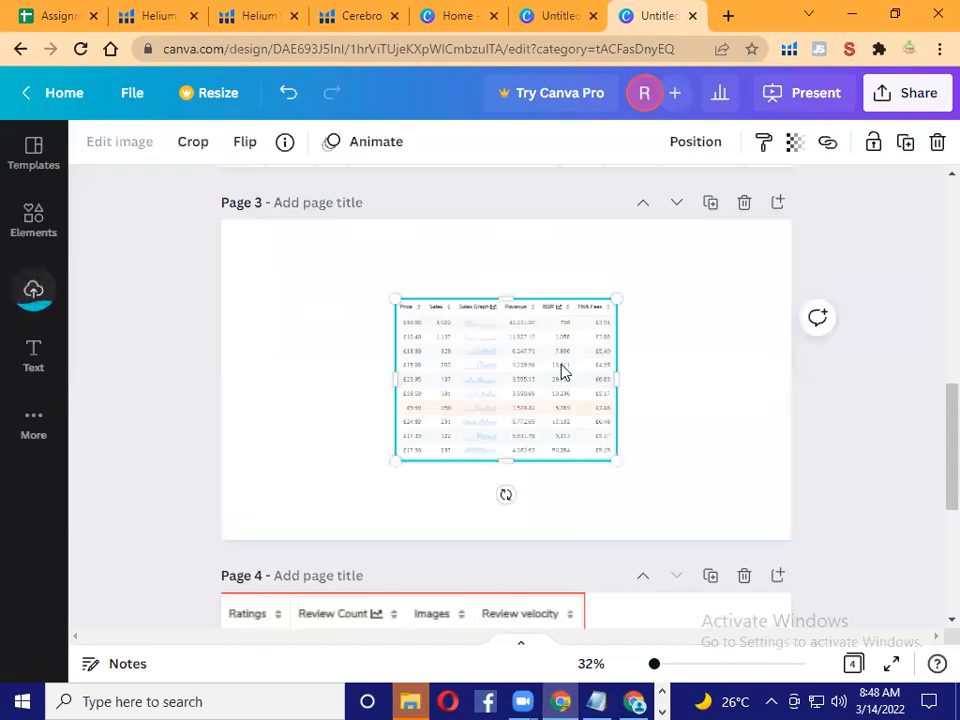
left_click_drag(398, 316, 360, 285)
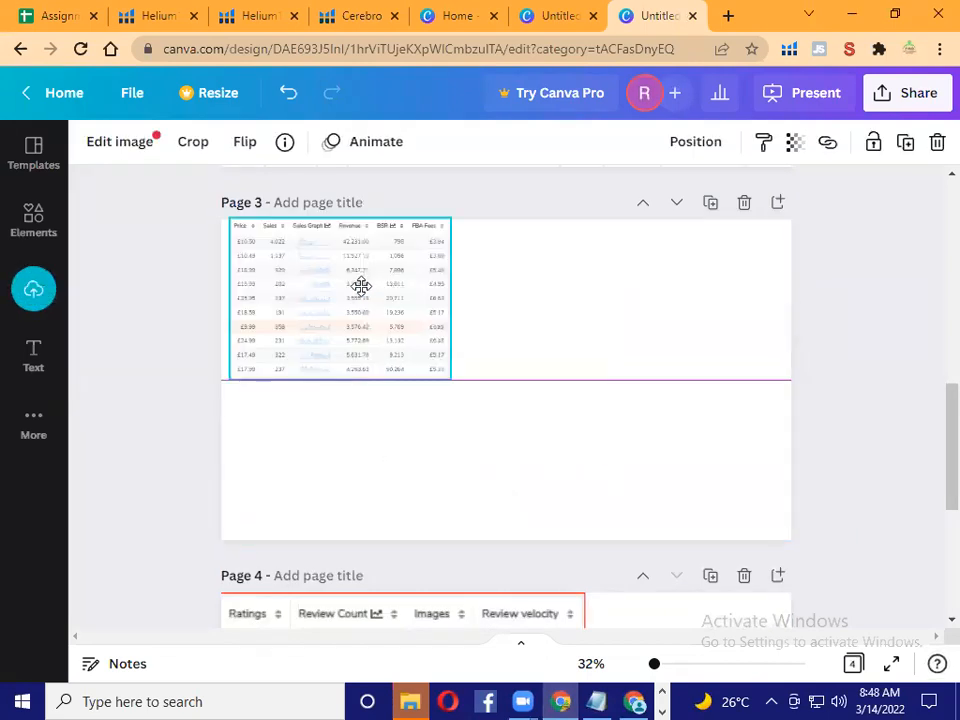
left_click_drag(577, 465, 686, 503)
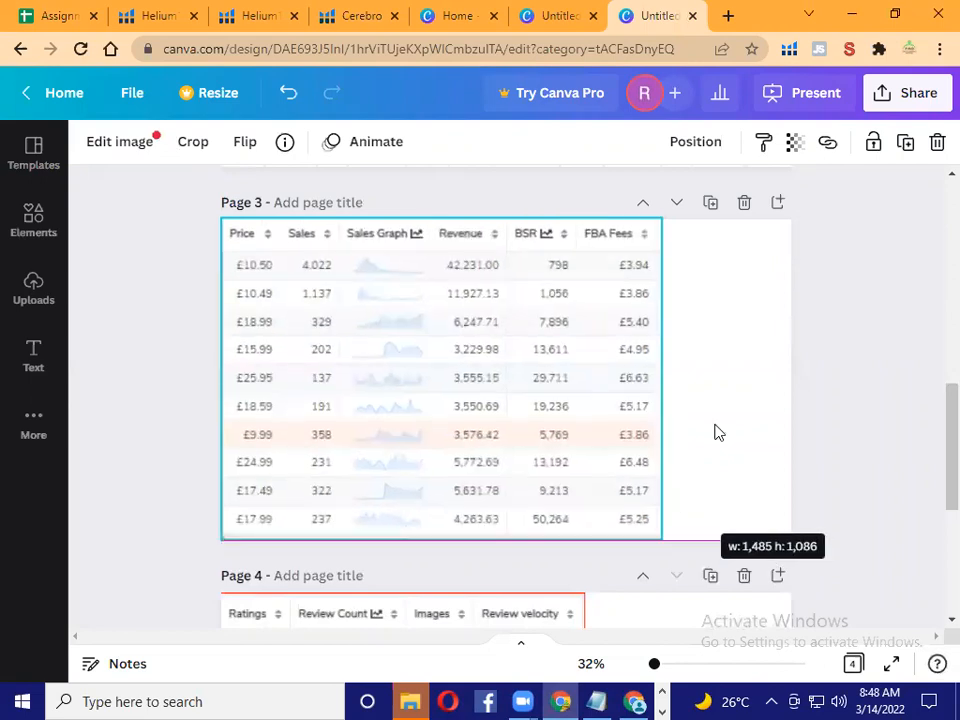
left_click(464, 270)
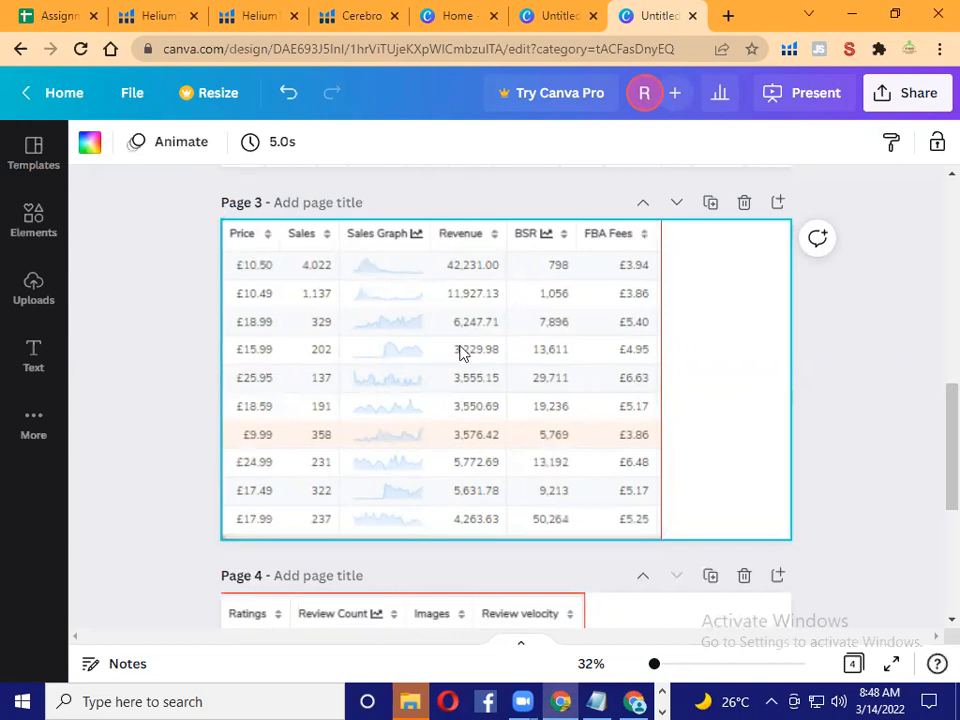
Step: Snip the Ratings and Review Count columns of the Amazon Xray table, copy the snip and return to the Canva design
scroll(462, 352, "down", 3)
mouse_move(560, 700)
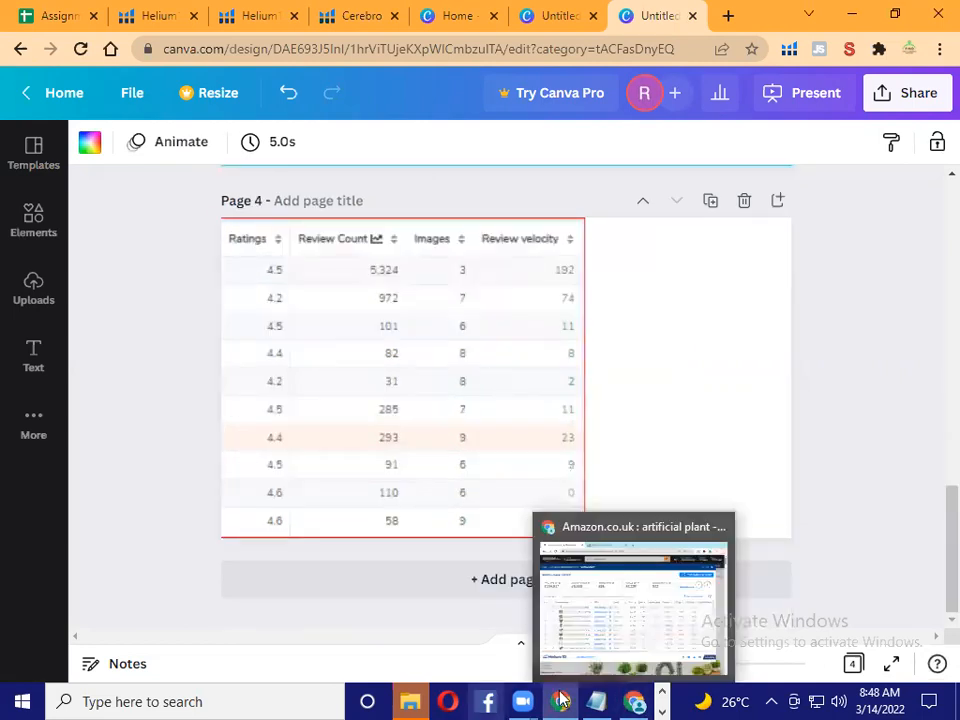
left_click(636, 610)
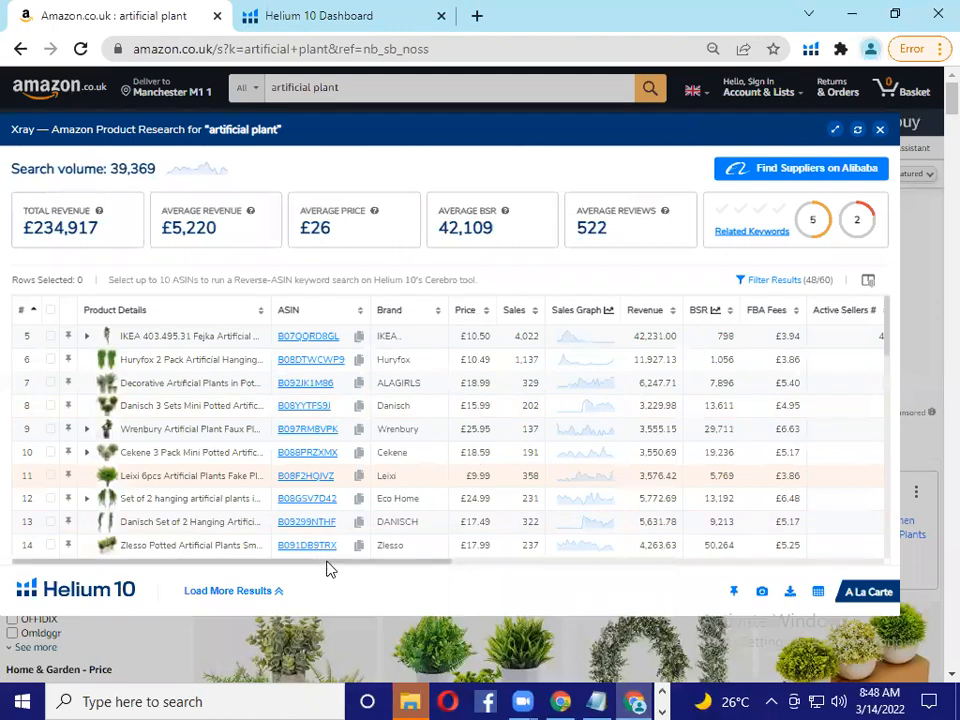
left_click_drag(328, 561, 556, 568)
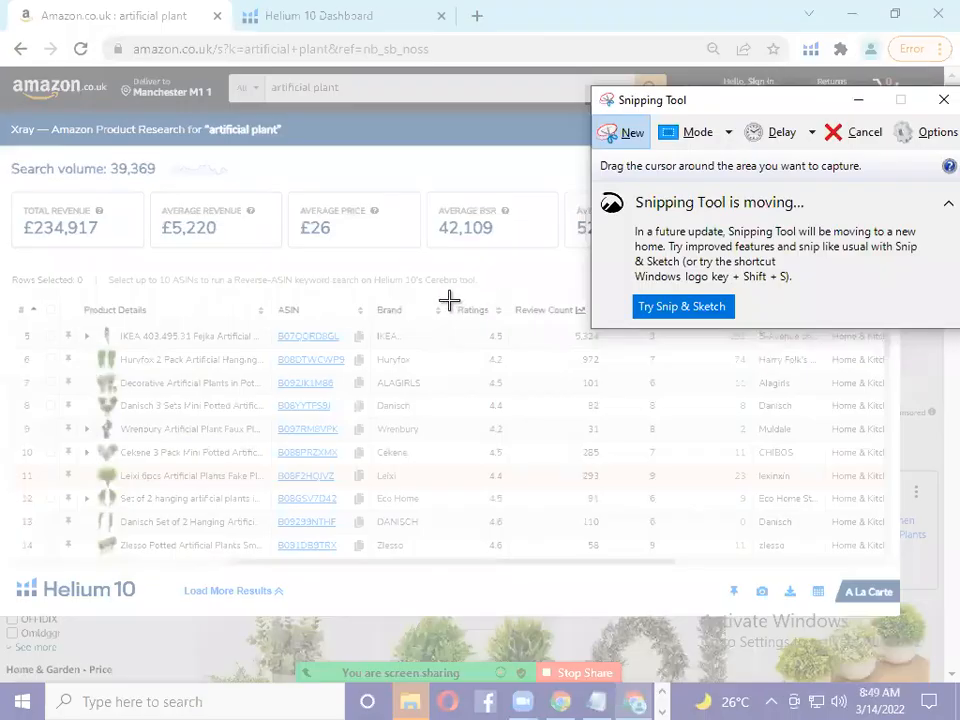
left_click_drag(449, 300, 616, 561)
left_click(408, 165)
left_click(431, 186)
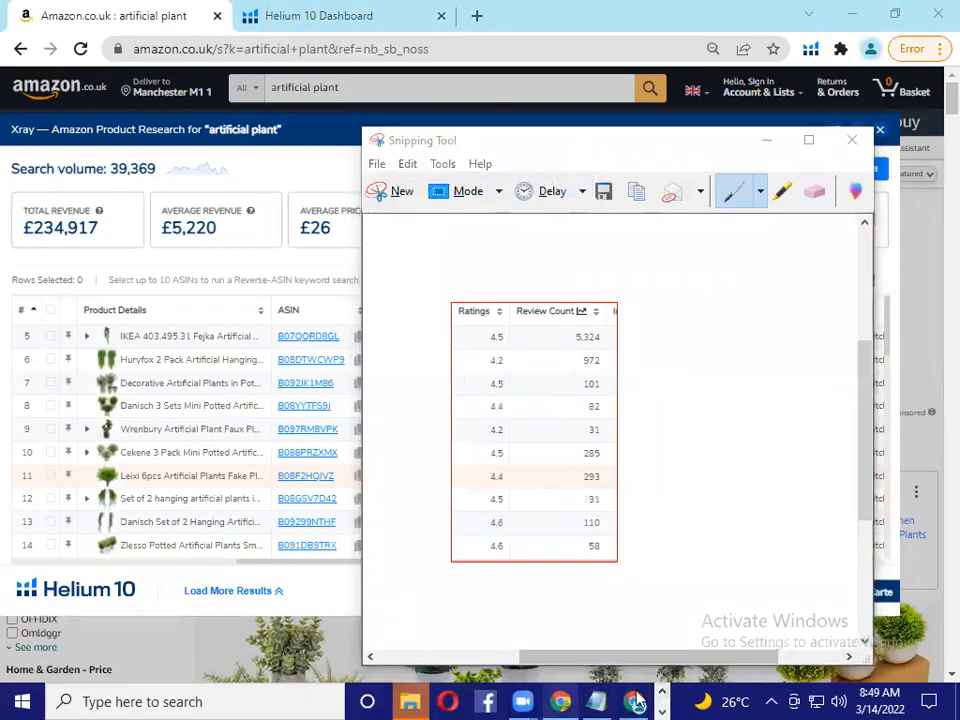
left_click(632, 700)
left_click(560, 700)
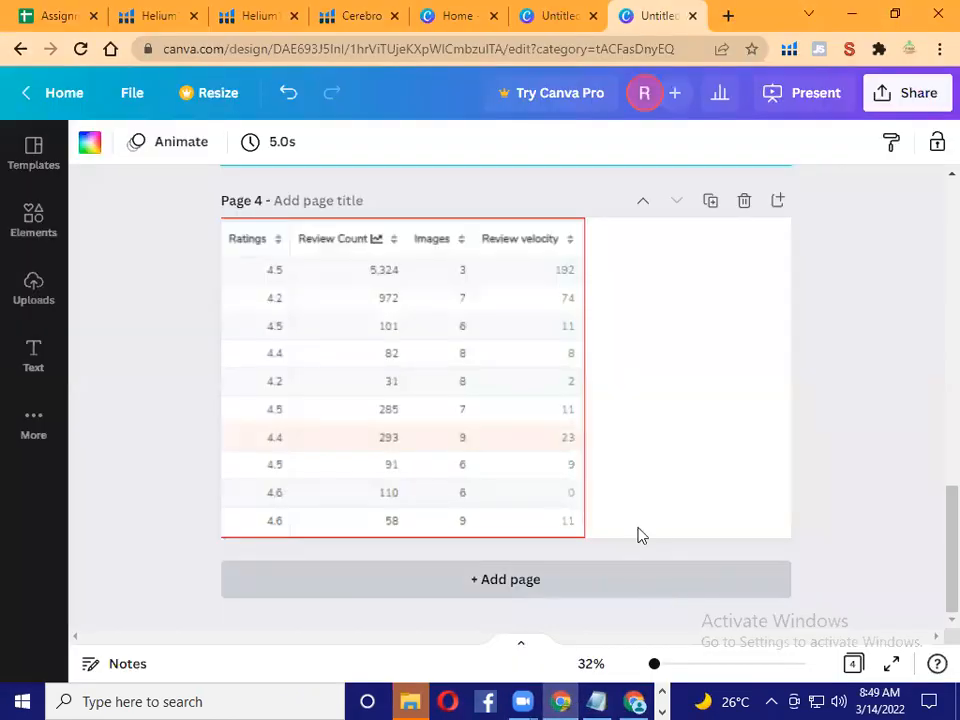
Step: Add page 5, paste the Ratings and Review Count snip, and enlarge it to the full page height from the upper edge
left_click(636, 572)
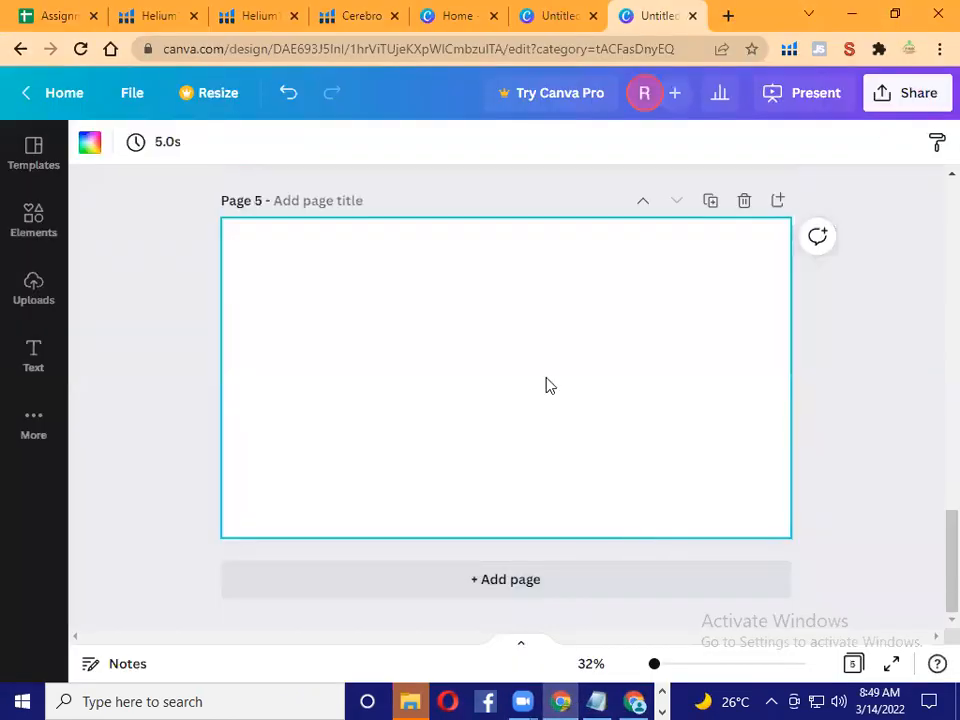
key("ctrl+v")
left_click_drag(491, 347, 443, 293)
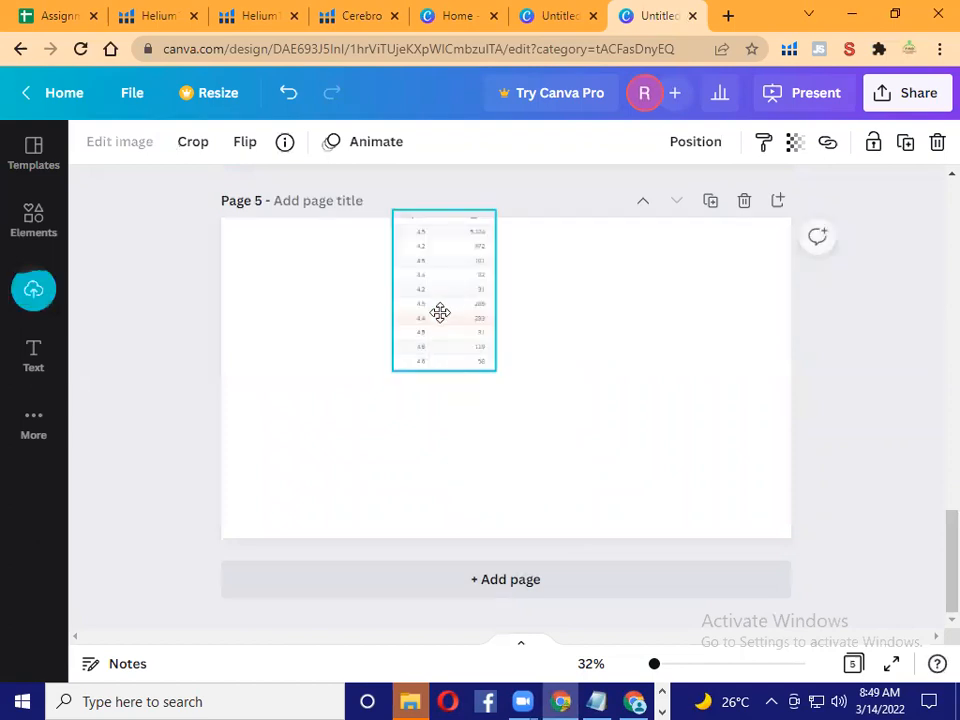
left_click_drag(489, 379, 657, 498)
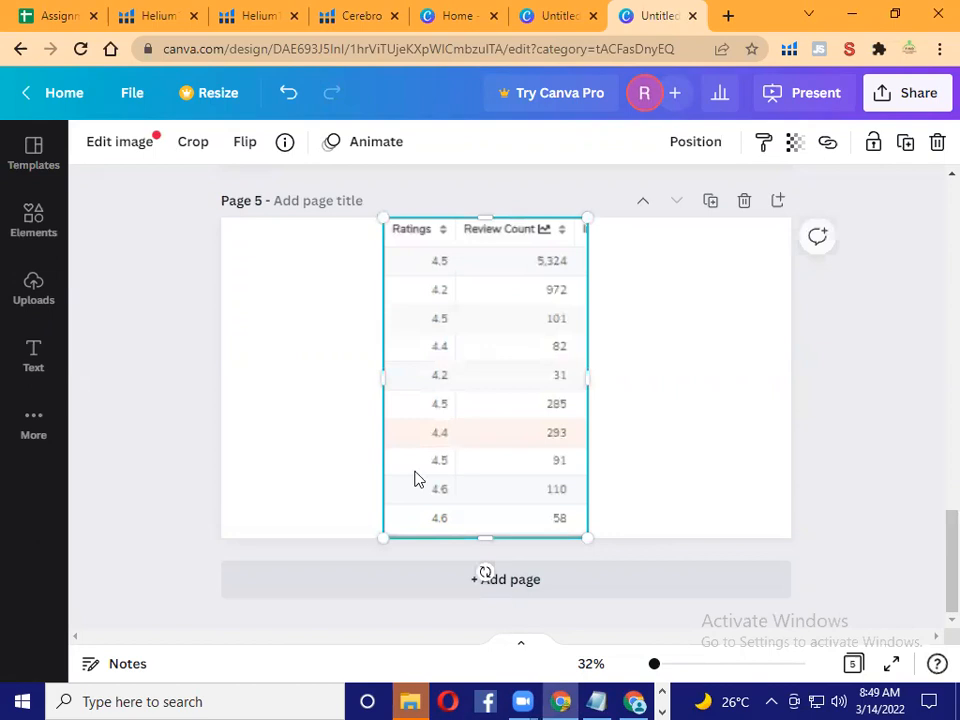
left_click(617, 432)
Step: Delete the first two pages of the design, keeping only the three pages with the snipped tables
scroll(617, 432, "up", 10)
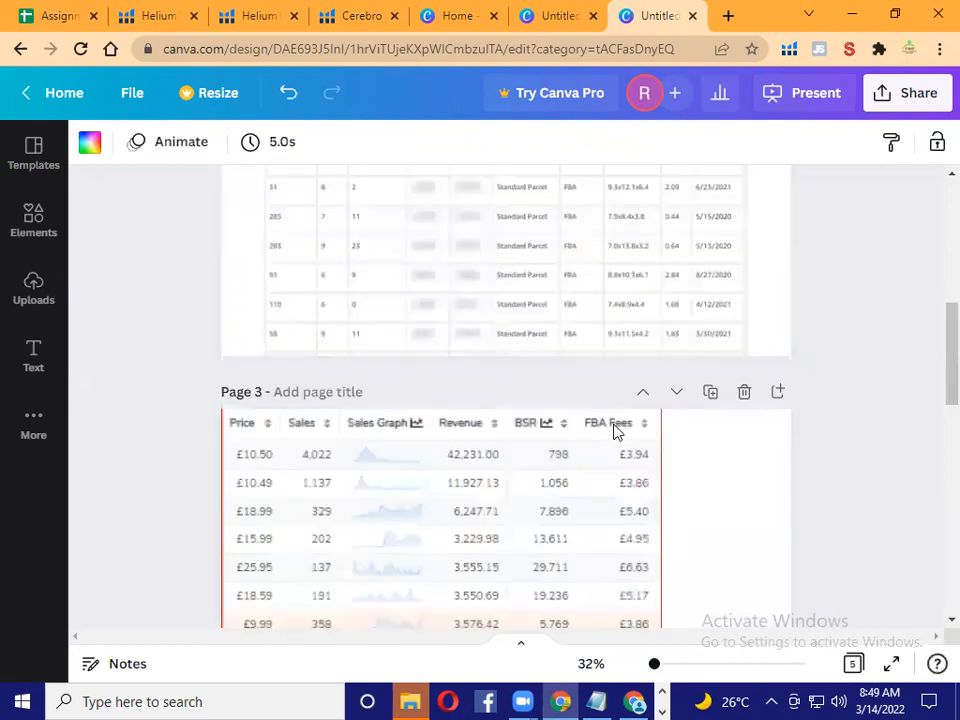
scroll(503, 443, "up", 6)
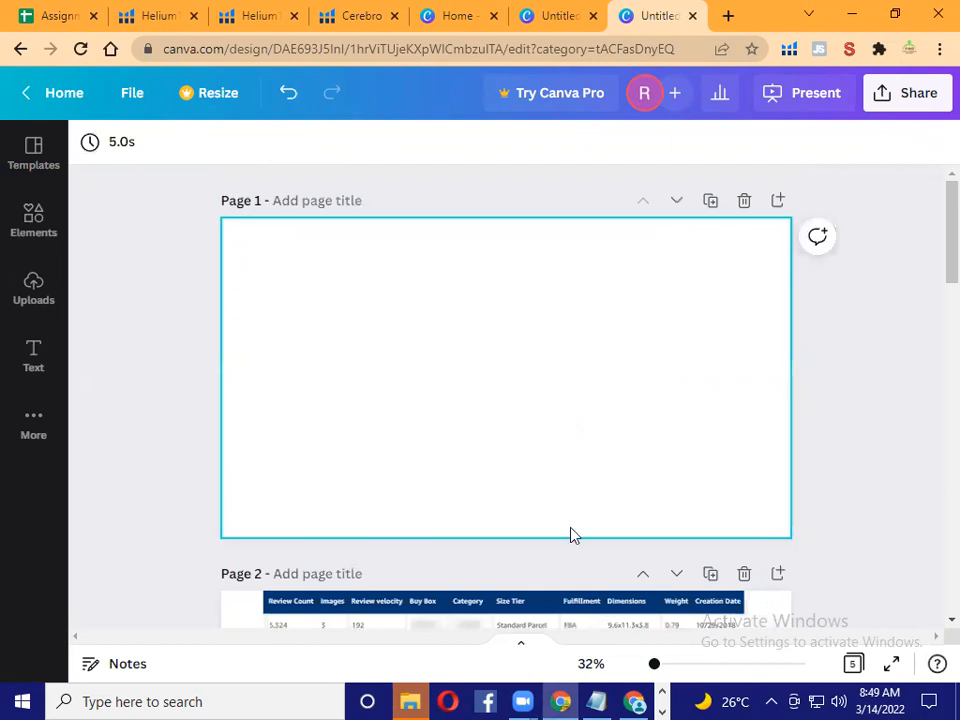
scroll(572, 532, "down", 6)
scroll(632, 383, "up", 3)
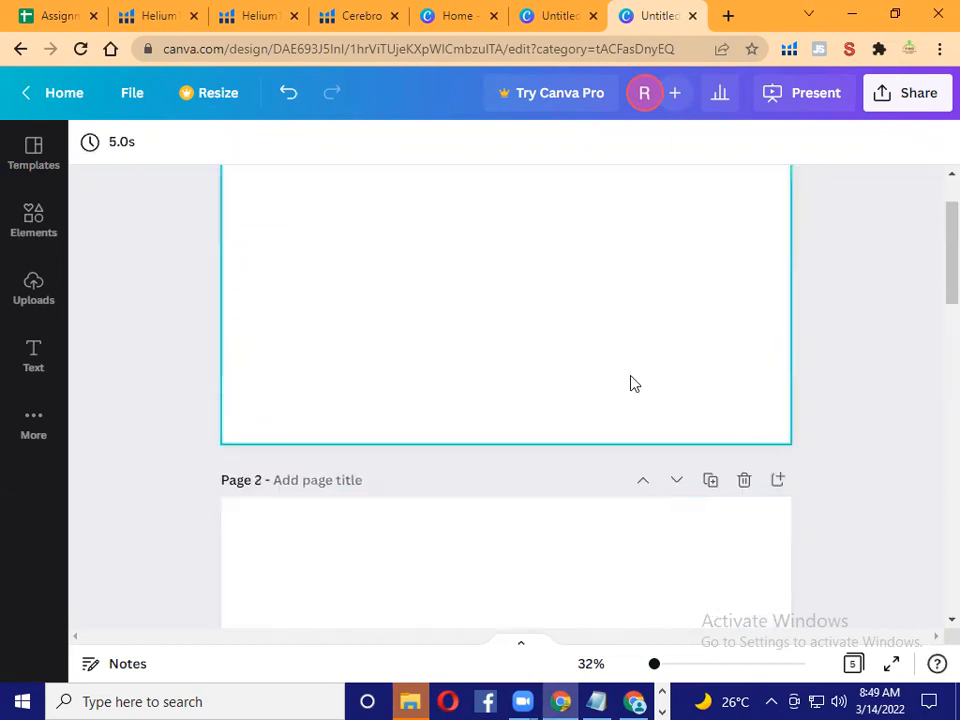
scroll(706, 311, "up", 1)
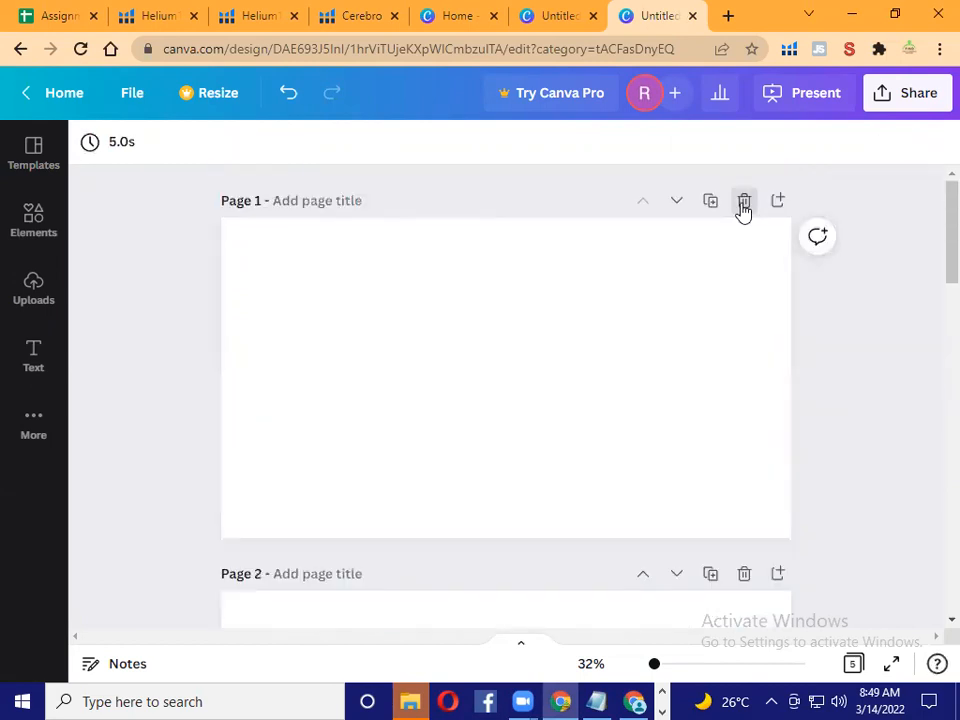
left_click(740, 201)
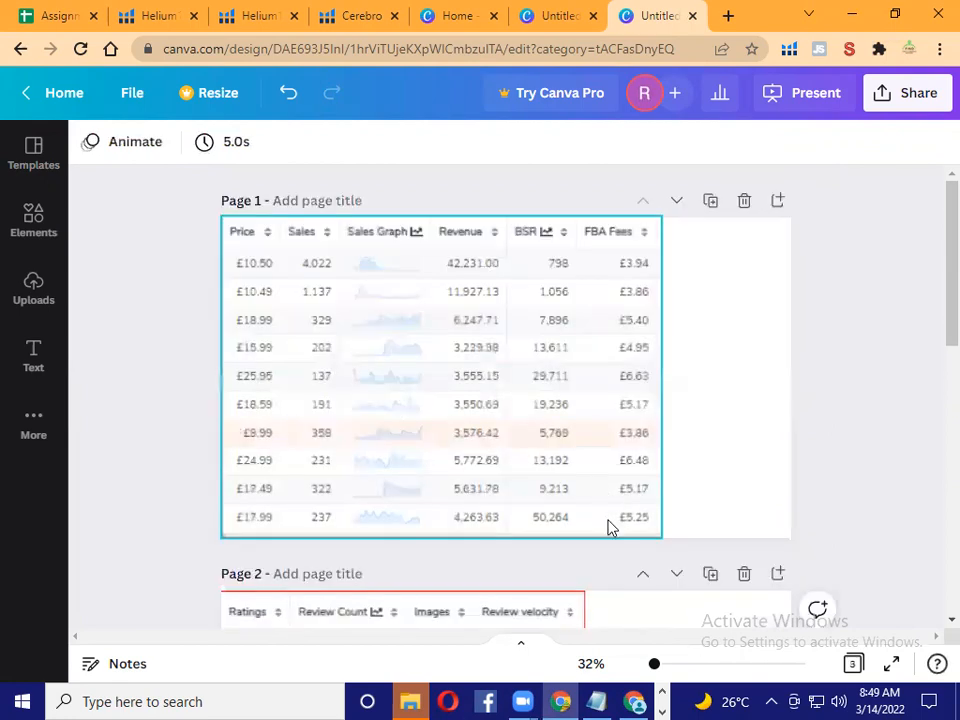
scroll(610, 530, "down", 7)
scroll(857, 182, "up", 7)
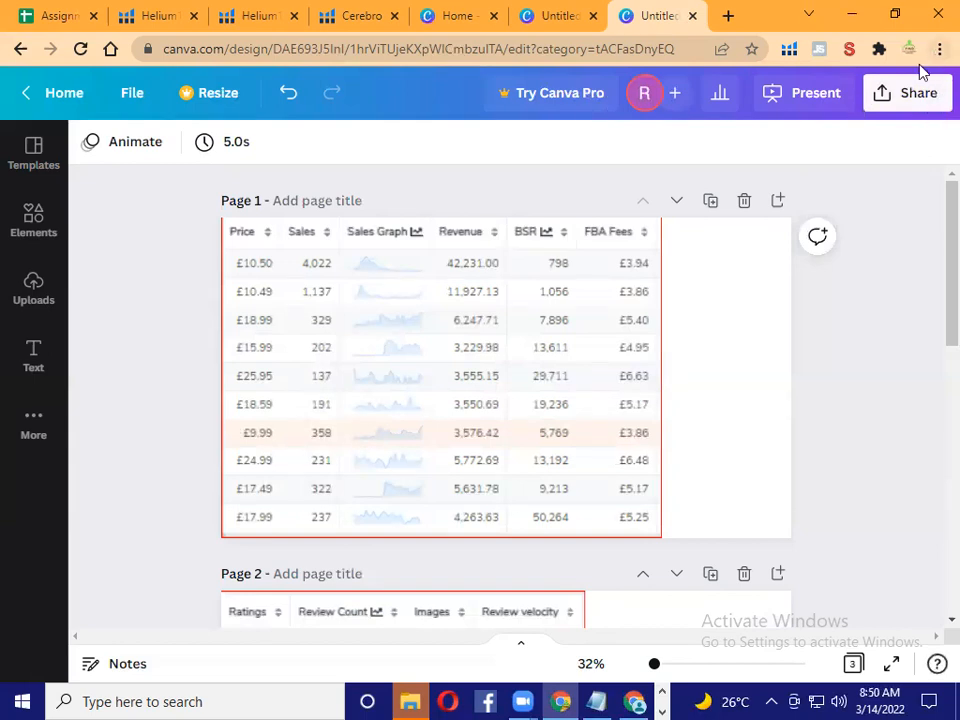
Step: Publish the design as a website with the Scrolling web style and open it
left_click(893, 110)
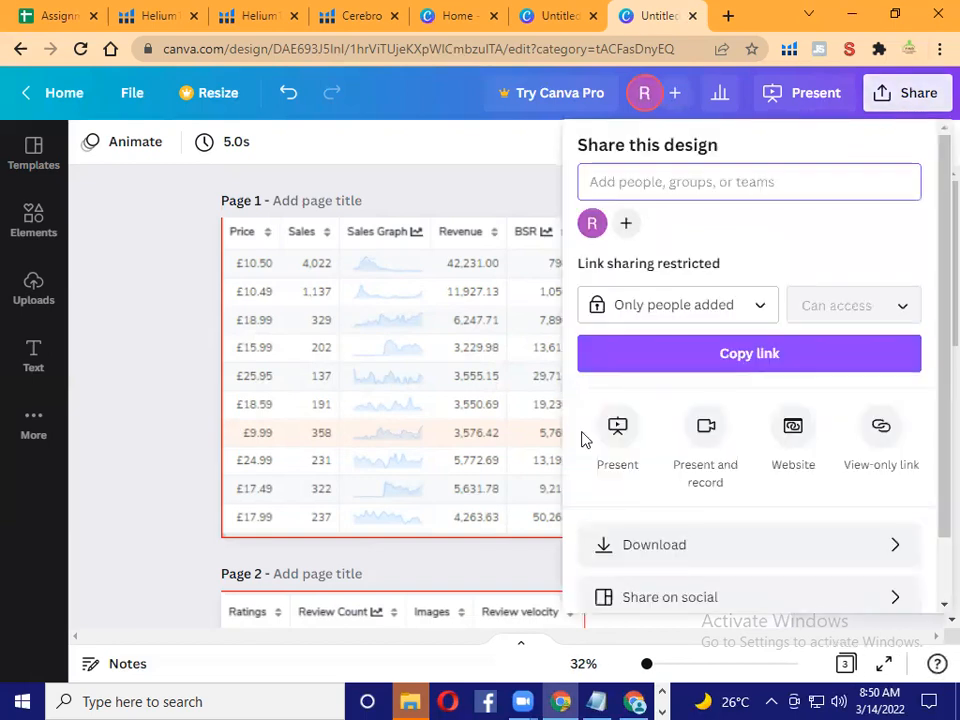
scroll(765, 410, "down", 1)
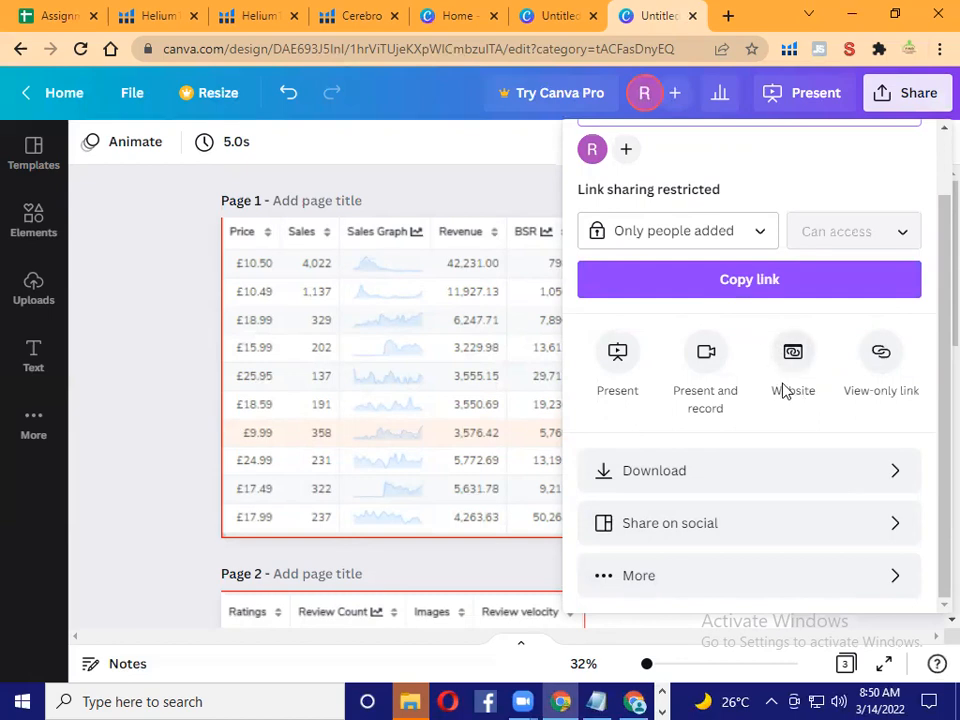
left_click(775, 588)
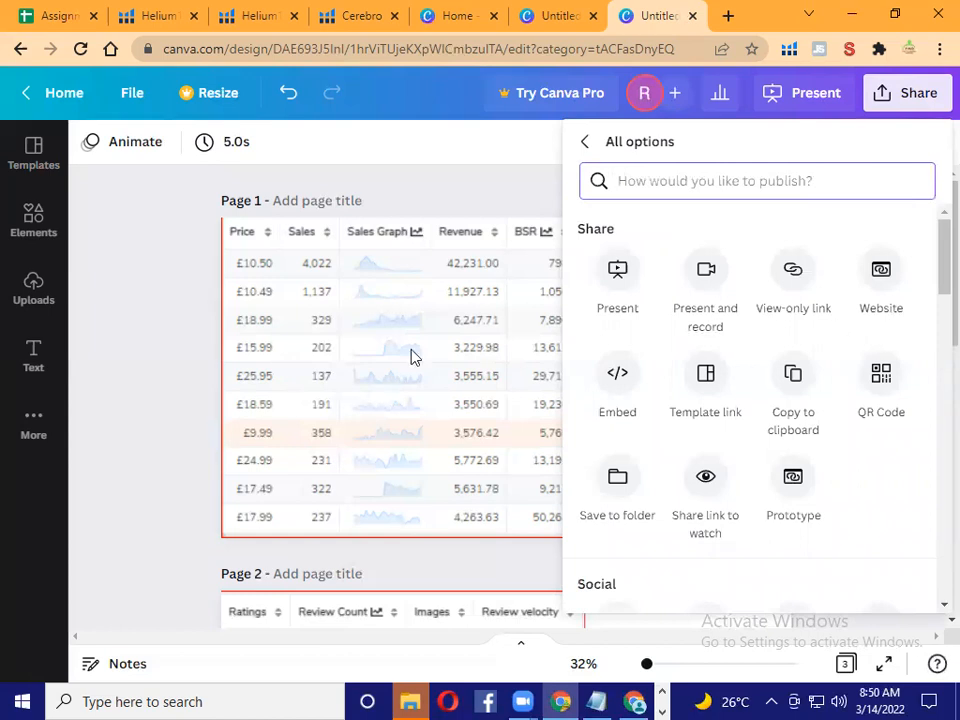
left_click(883, 280)
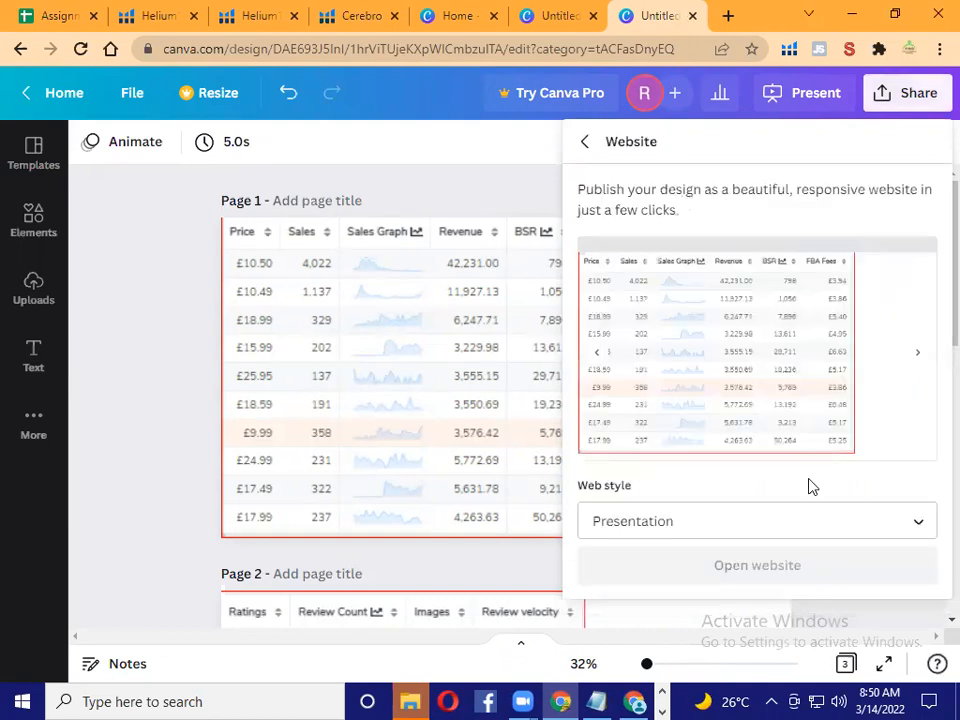
left_click(917, 356)
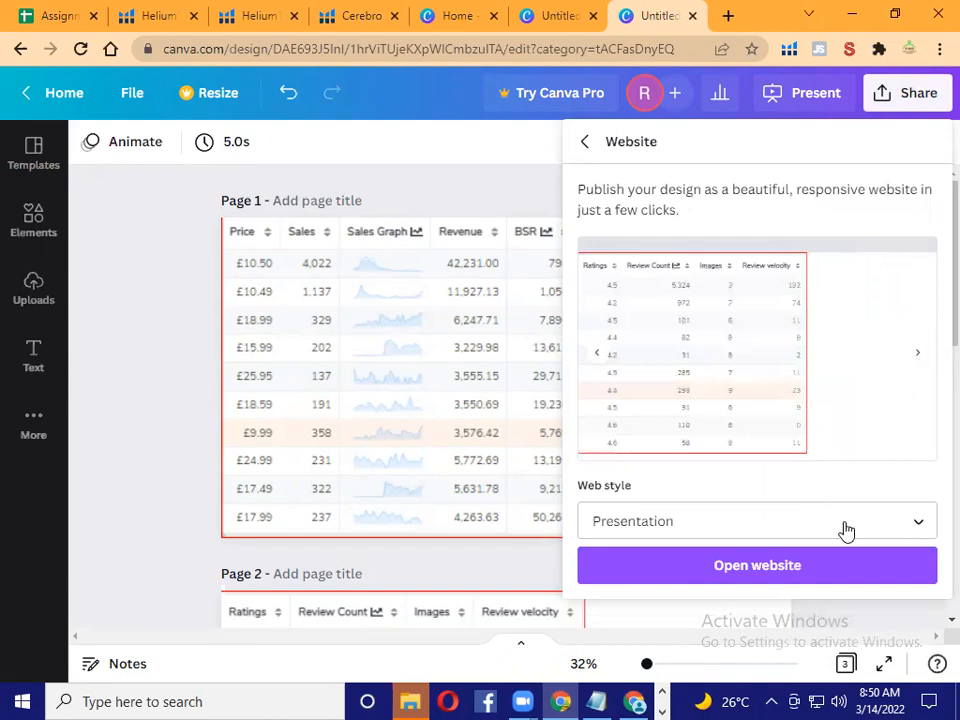
left_click(707, 522)
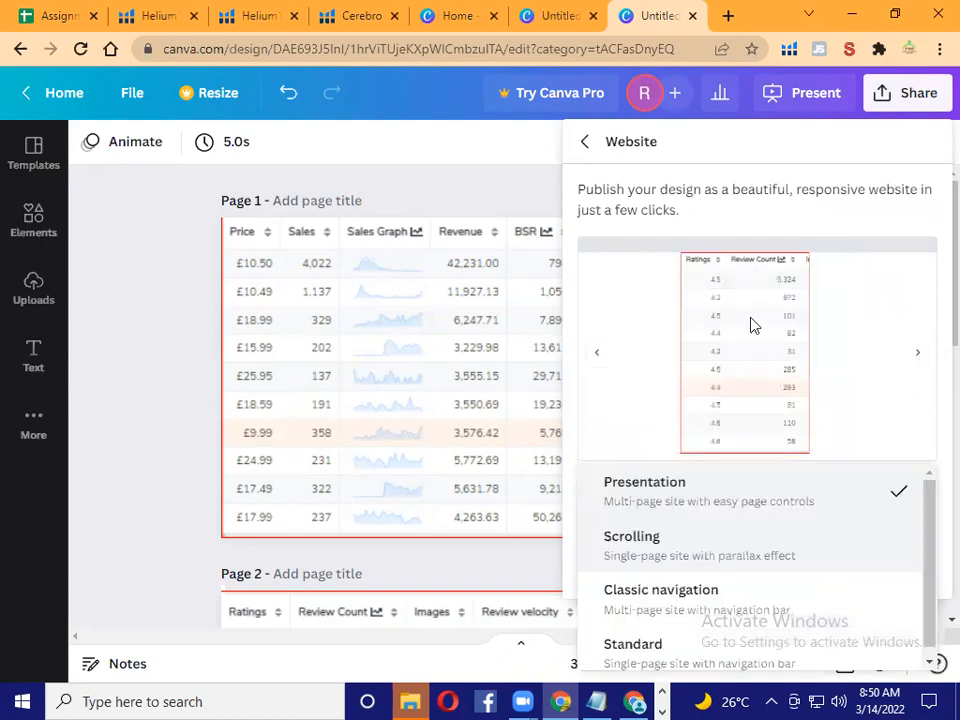
left_click(707, 545)
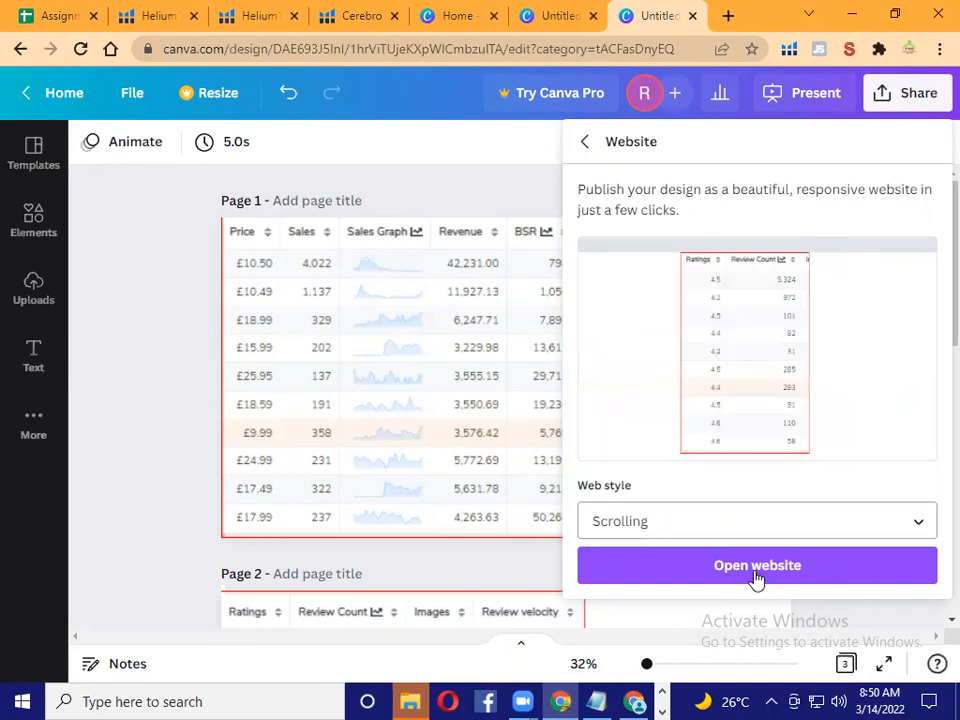
left_click(800, 568)
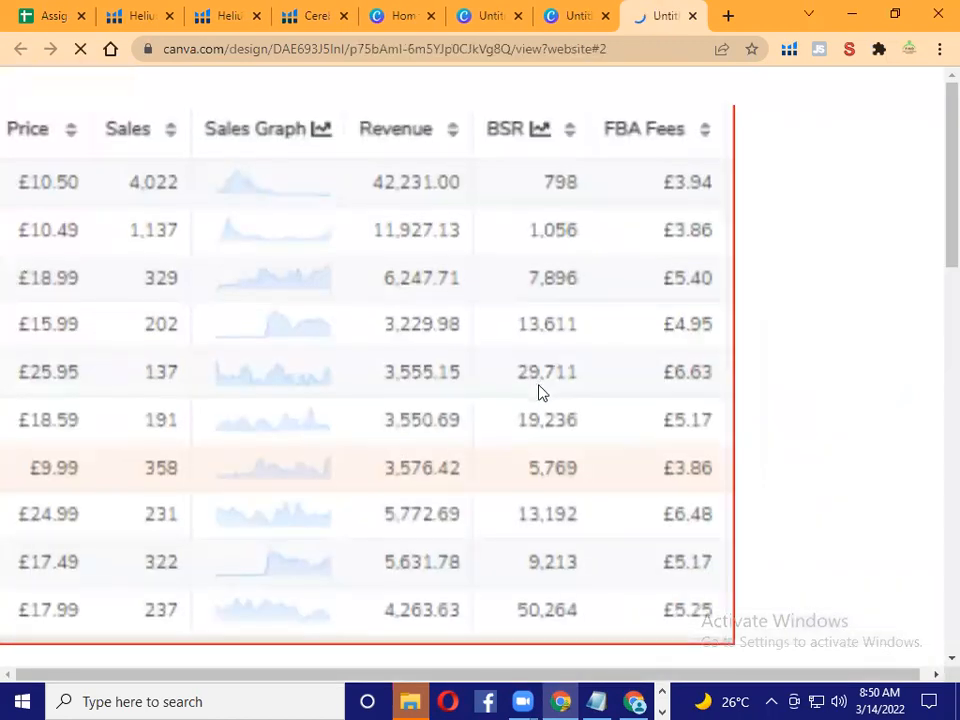
Step: Look through the published website's pages and copy its web address
scroll(538, 393, "down", 3)
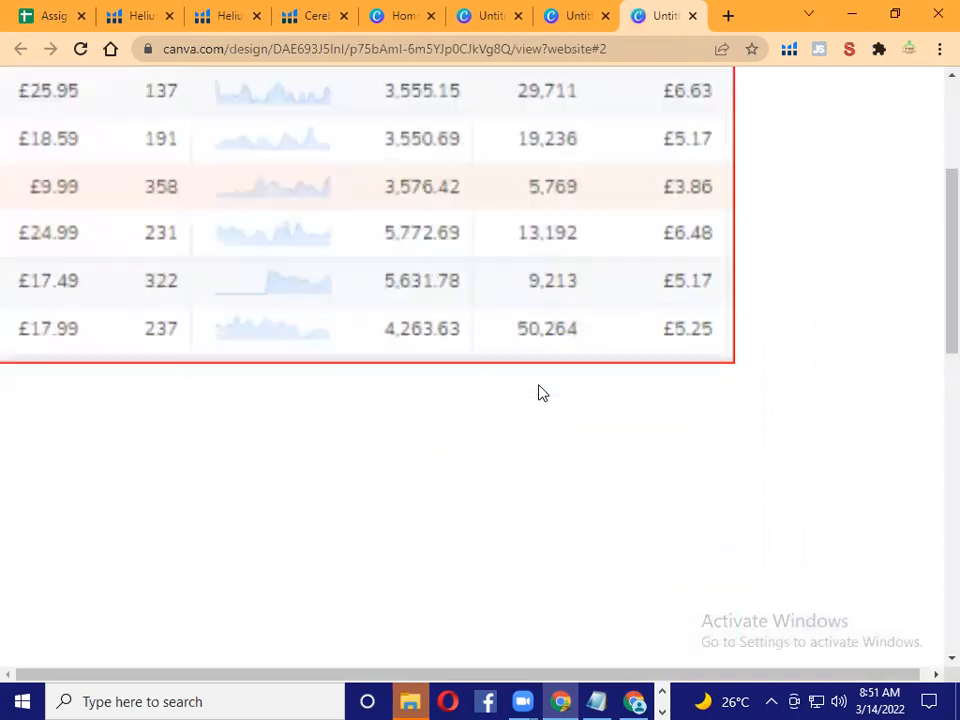
scroll(538, 393, "down", 5)
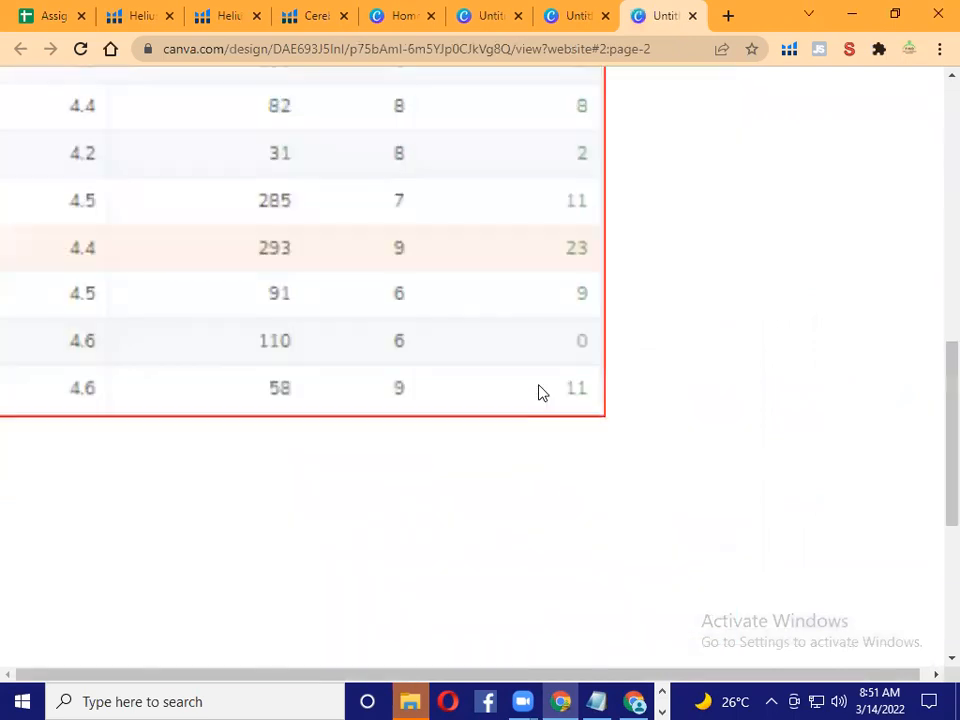
scroll(538, 393, "up", 6)
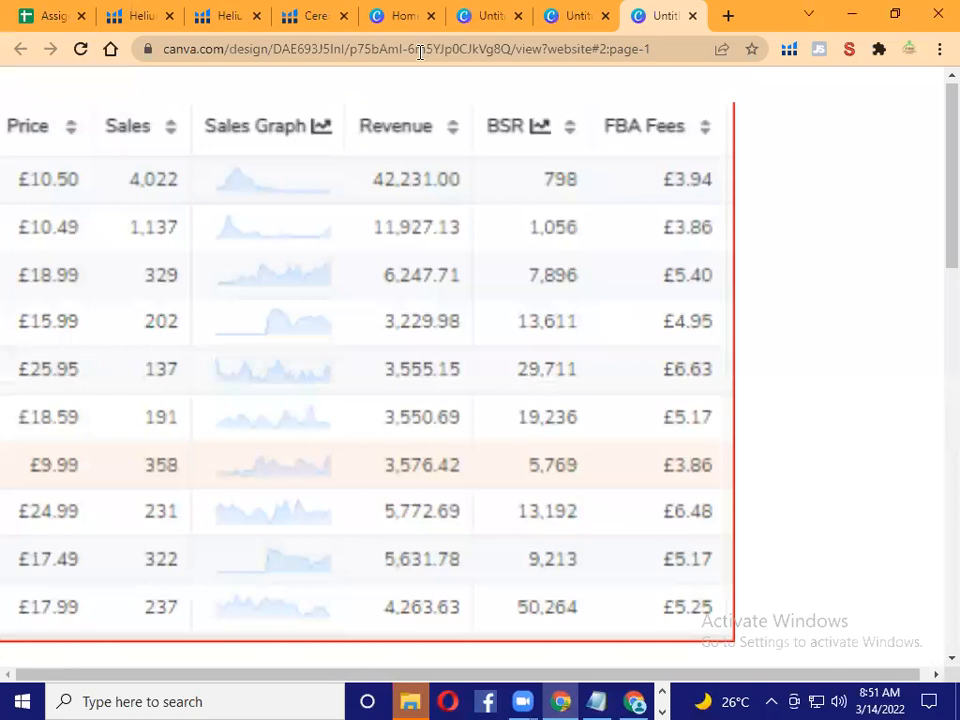
left_click(210, 48)
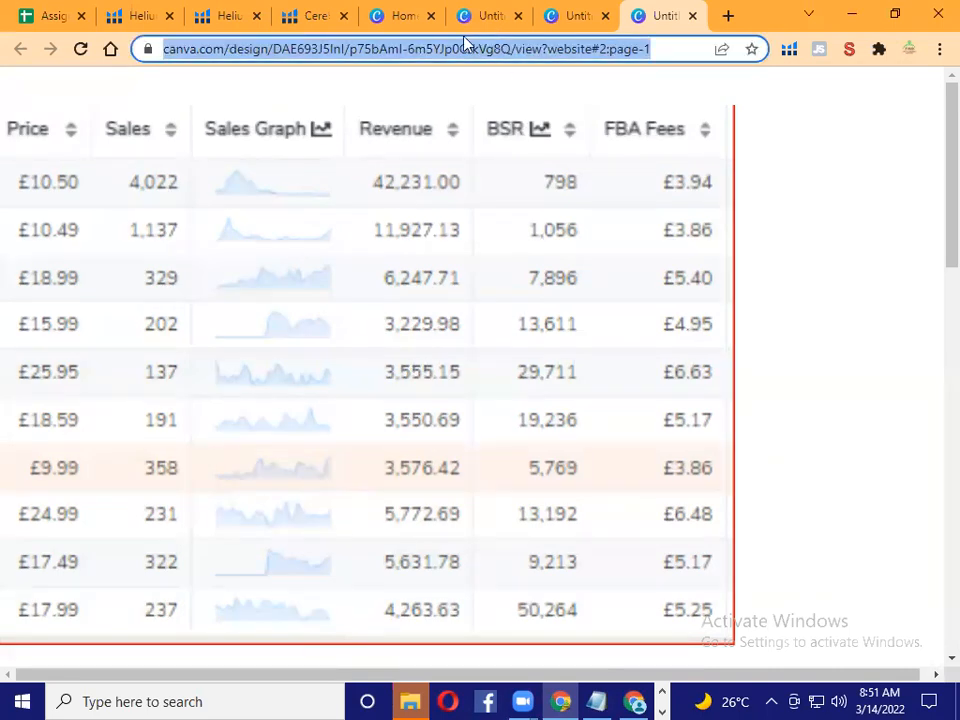
right_click(379, 54)
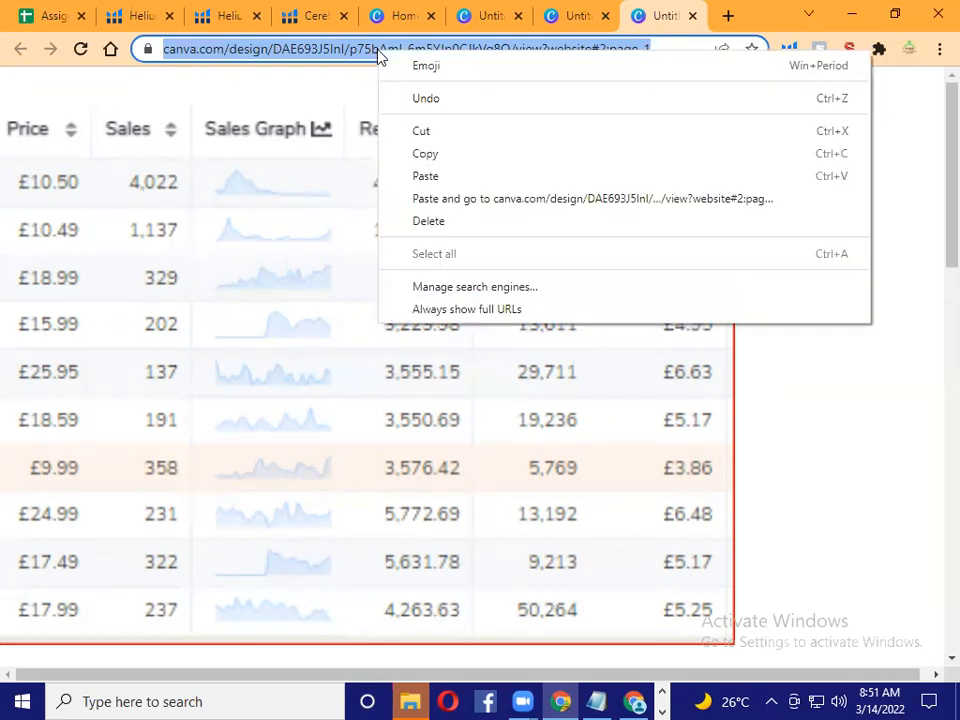
left_click(451, 157)
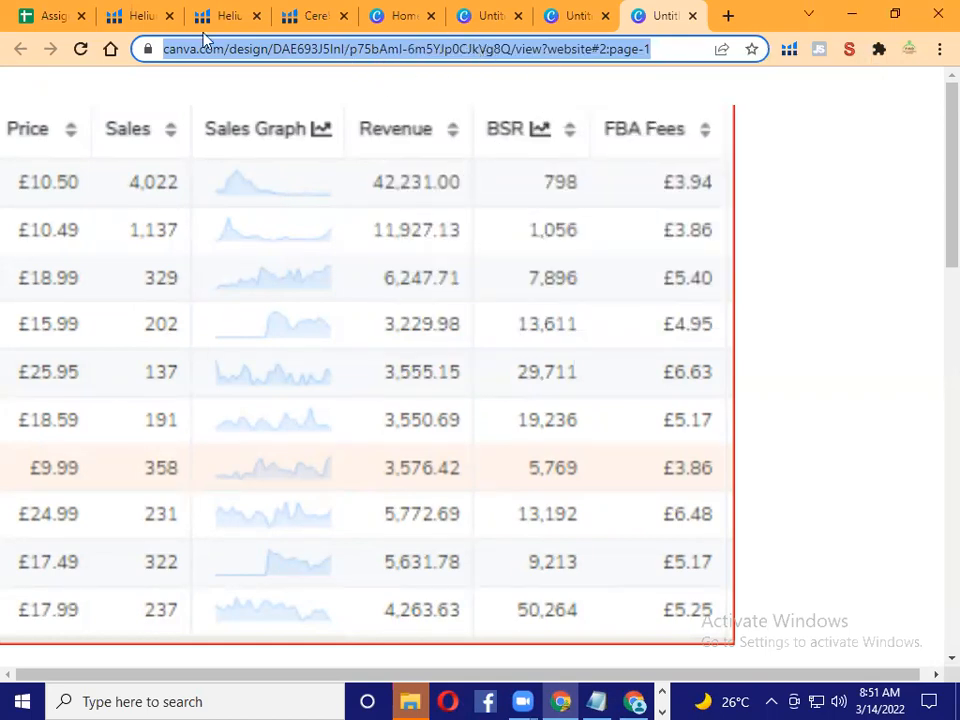
Step: Switch to the Google Sheets assignment sheet and enter "A-02" in cell B8
left_click(42, 14)
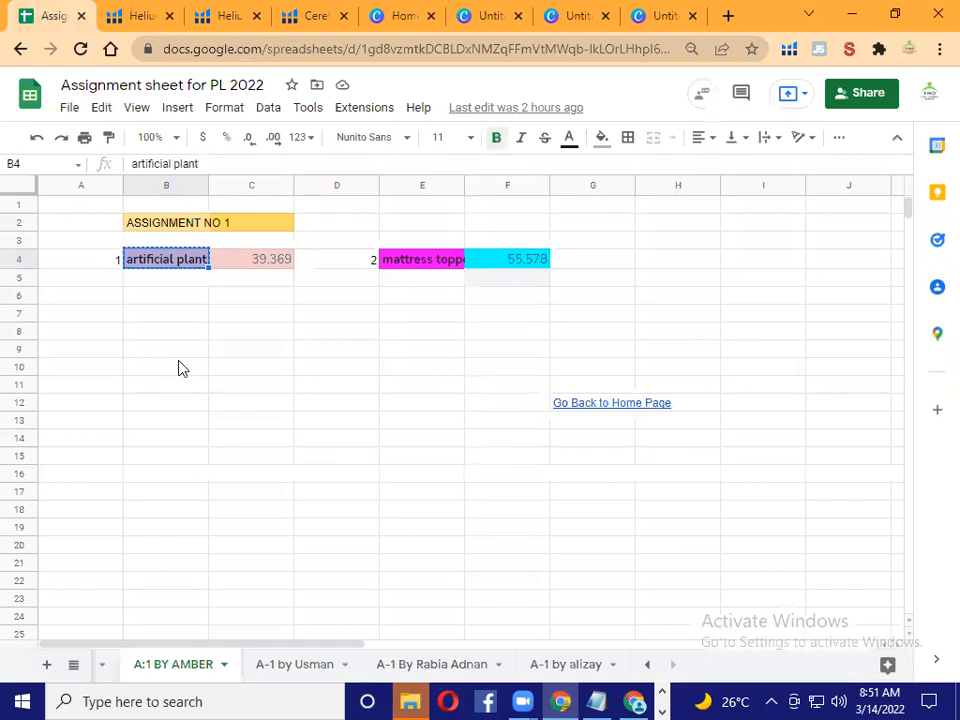
left_click(144, 334)
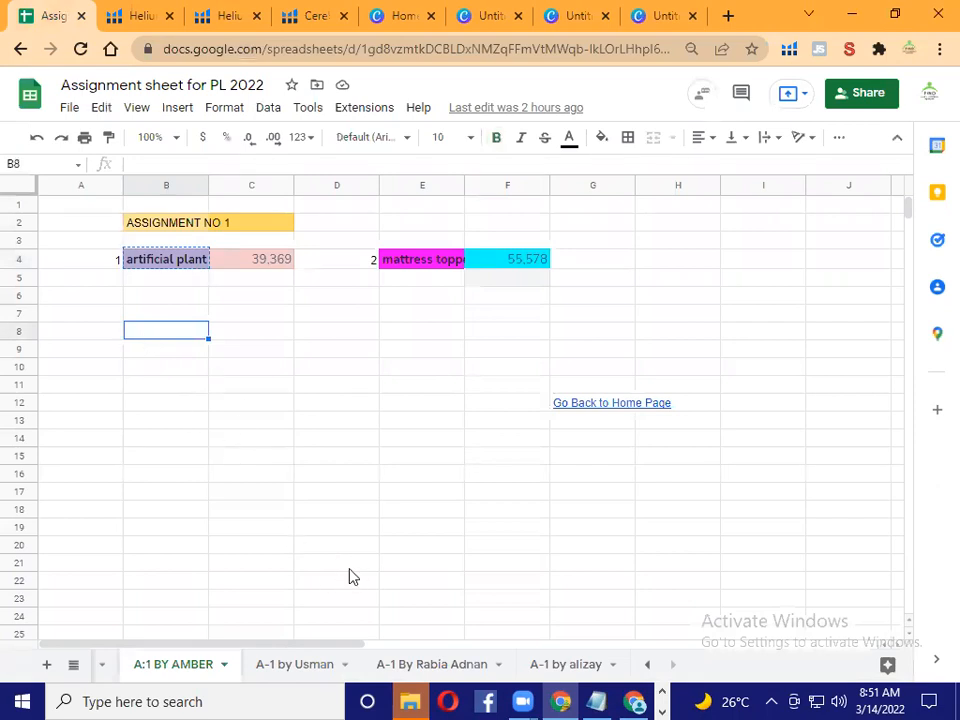
type("A")
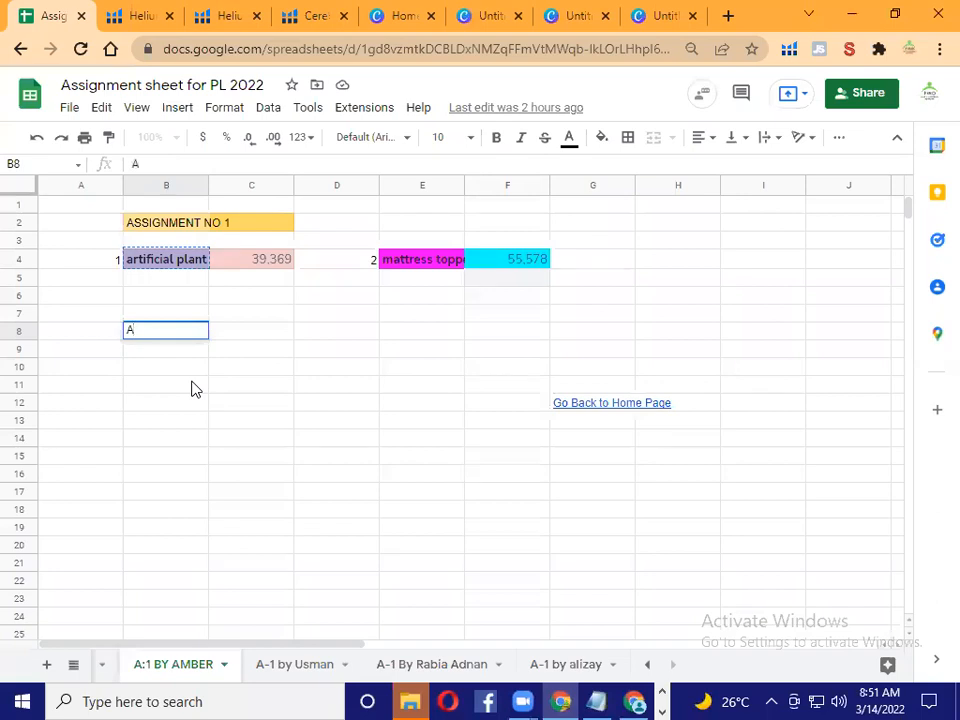
type("-02")
key("Return")
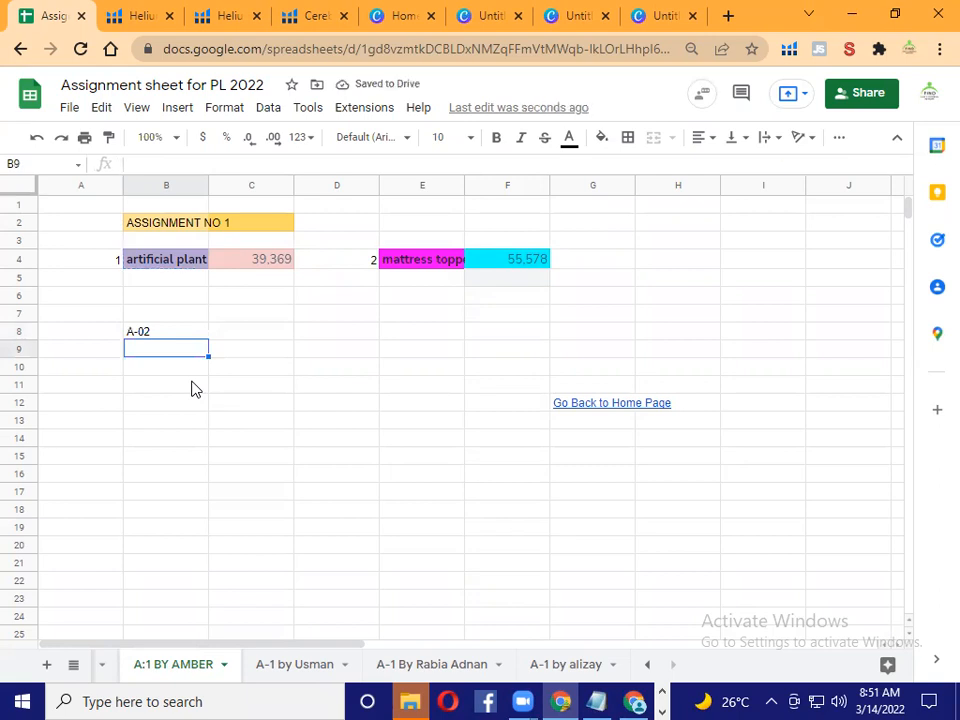
Step: Enter "Screenshorts" in cell B9, below the A-02 label
type("Screenshorts")
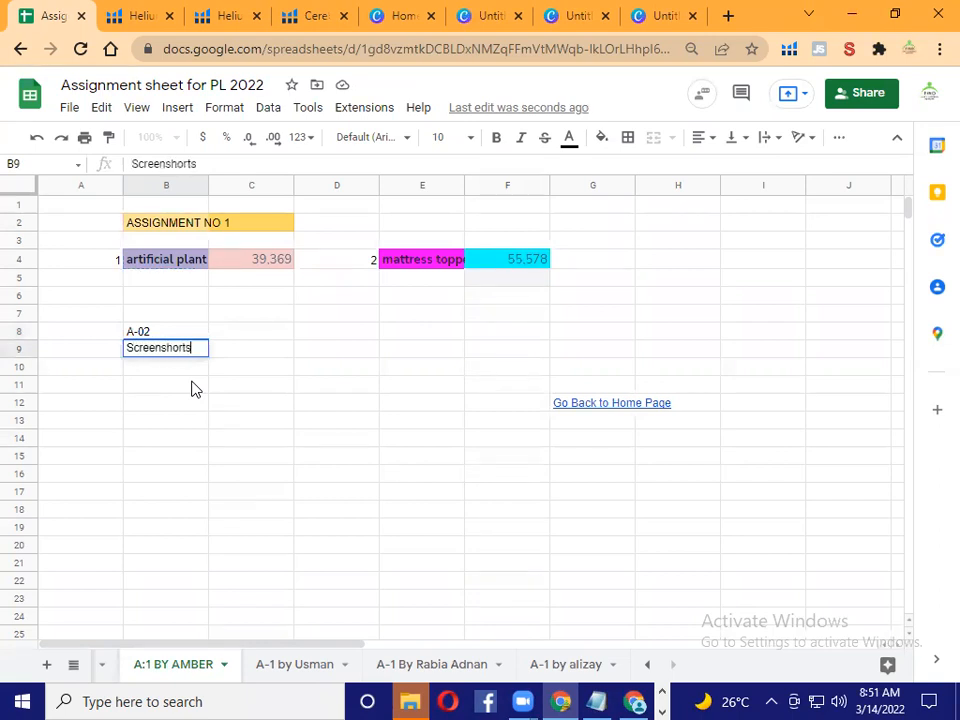
key("Return")
key("Up")
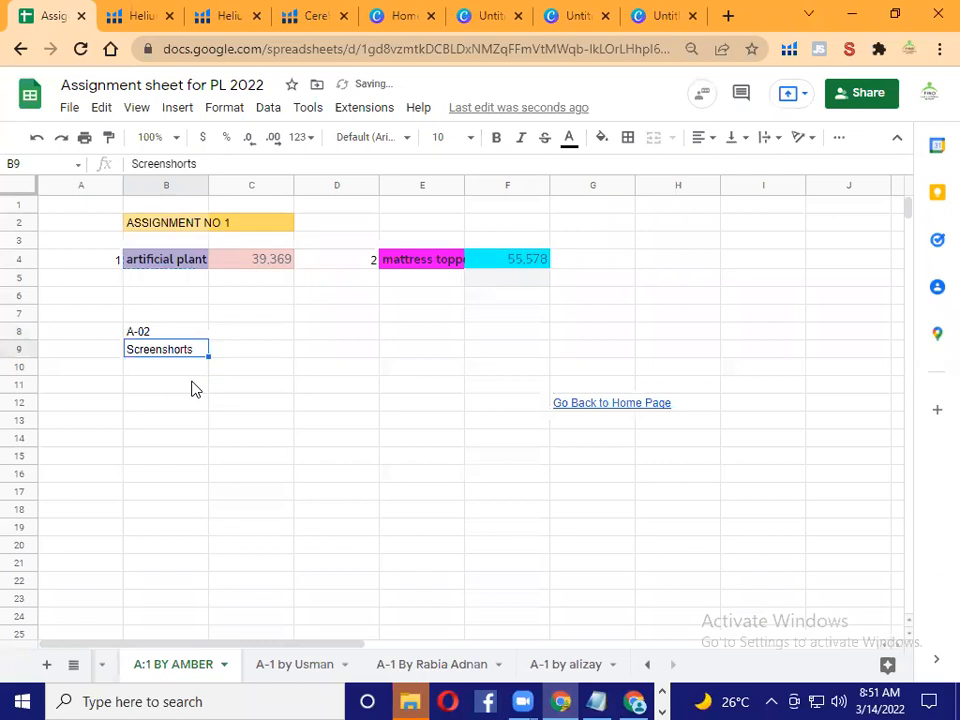
Step: Enter "Link" in cell C9 and hyperlink it to the copied Canva website address
key("Right")
type("Link")
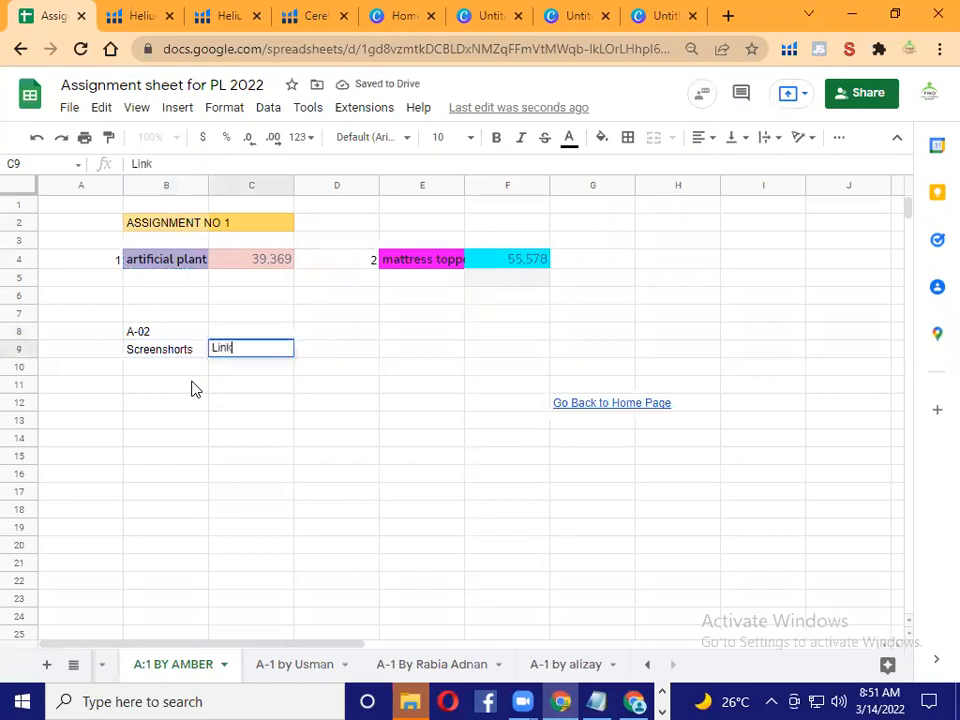
key("Return")
key("Up")
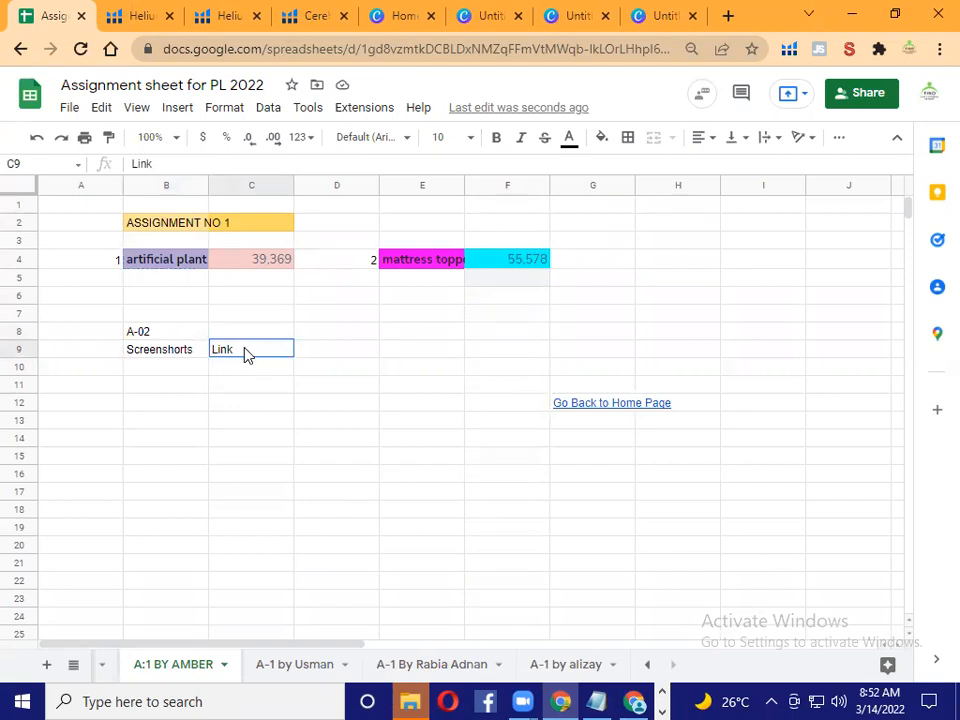
right_click(246, 354)
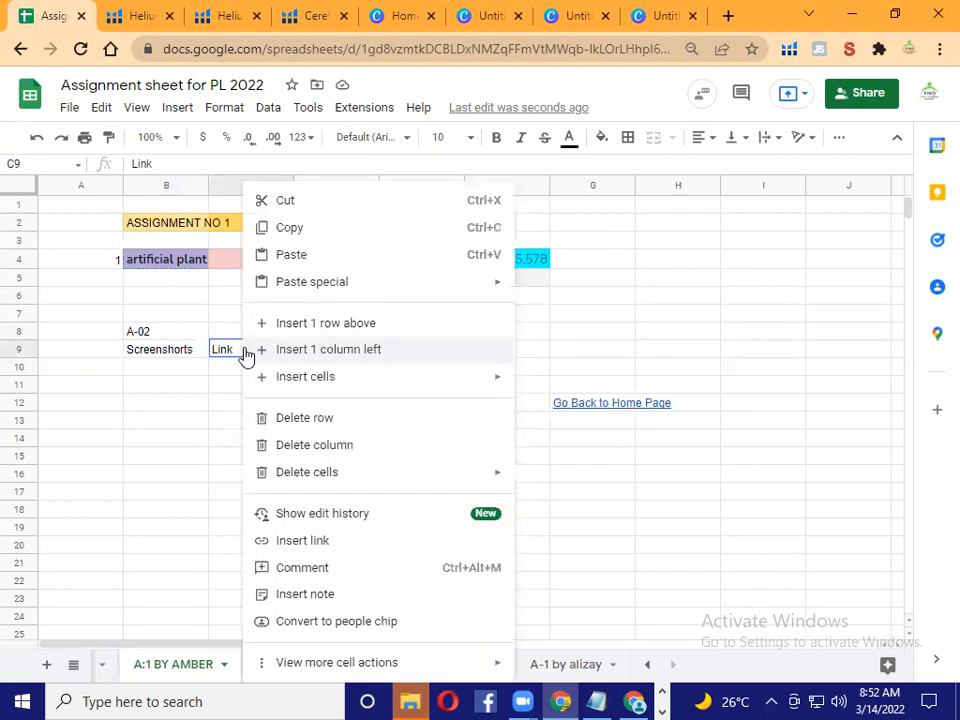
left_click(341, 550)
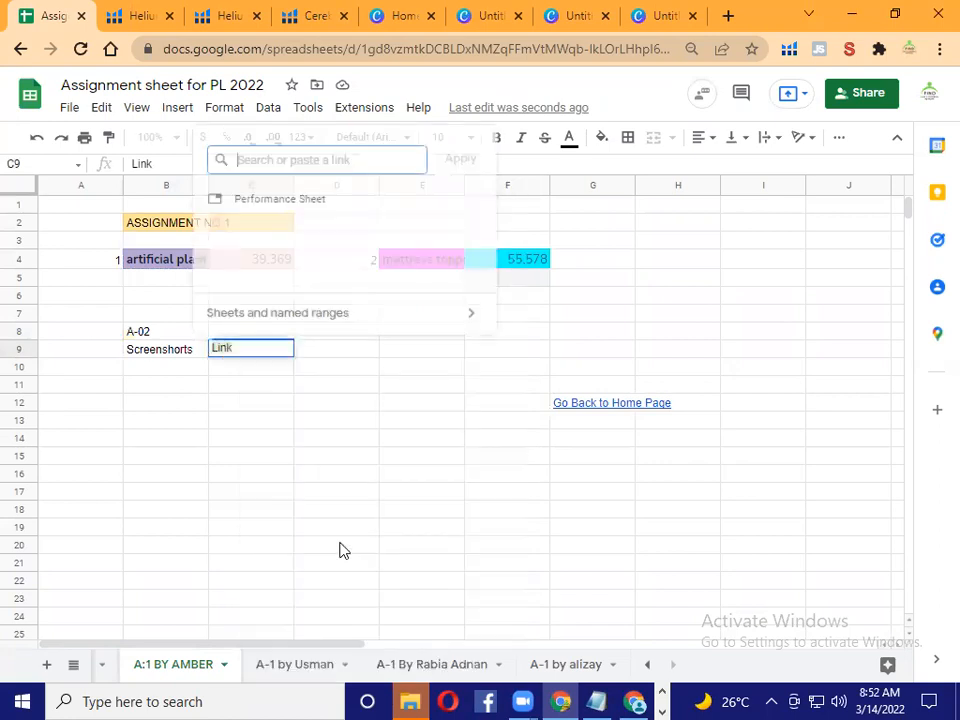
right_click(298, 163)
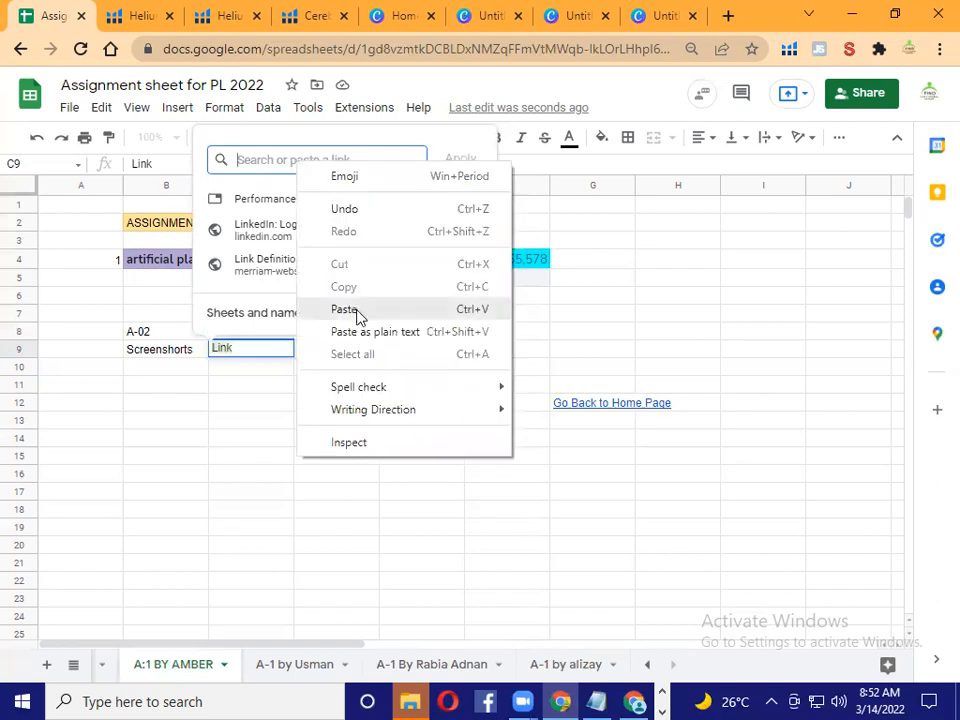
left_click(344, 309)
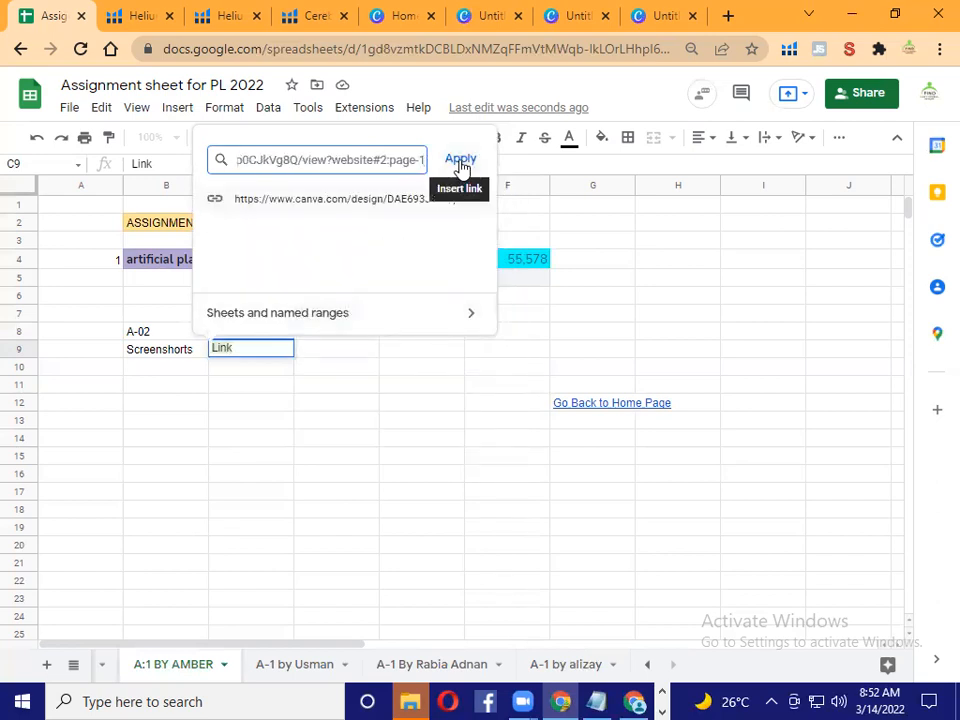
left_click(461, 162)
left_click(160, 475)
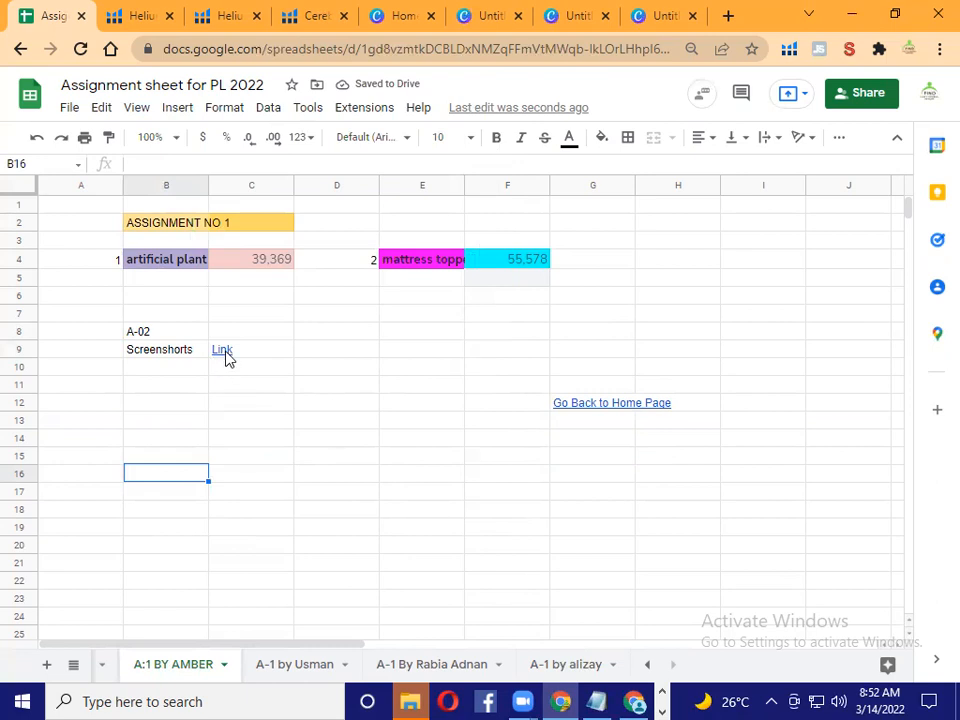
Step: Open the link in cell C9 and examine the tables on the published website's pages alongside the "artificial plant" Xray results
mouse_move(226, 356)
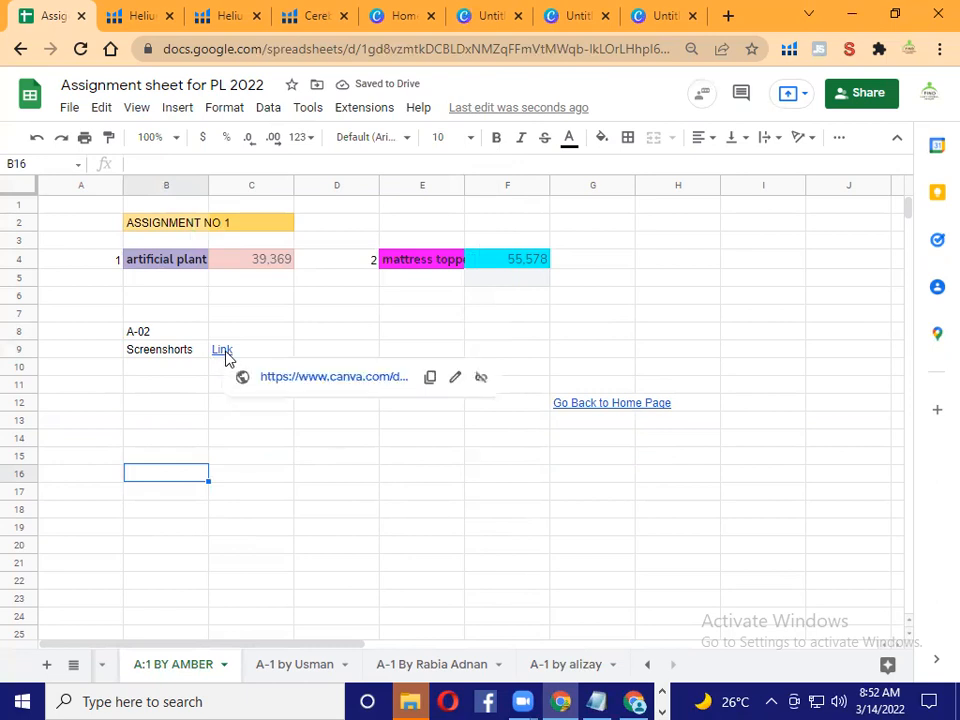
left_click(332, 377)
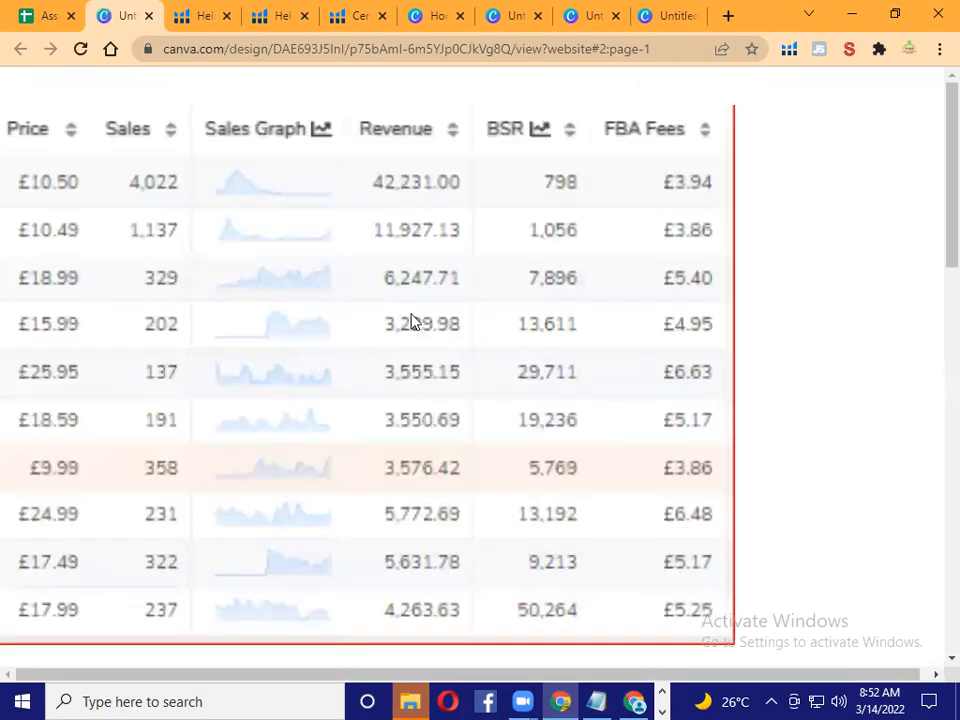
scroll(413, 325, "down", 8)
scroll(415, 328, "down", 4)
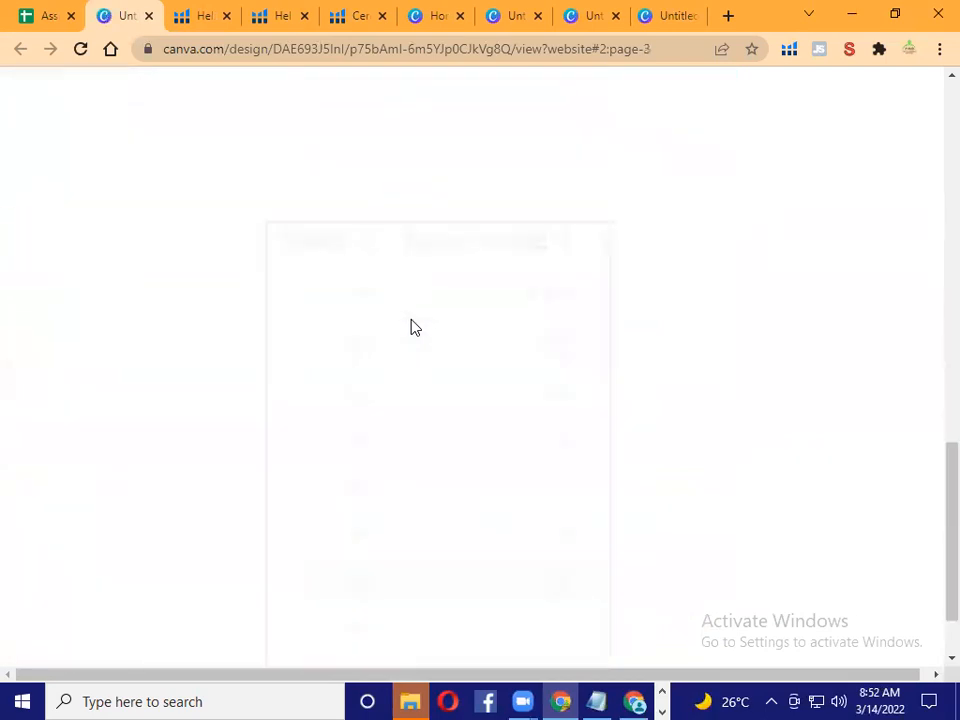
scroll(415, 330, "up", 3)
scroll(415, 330, "up", 5)
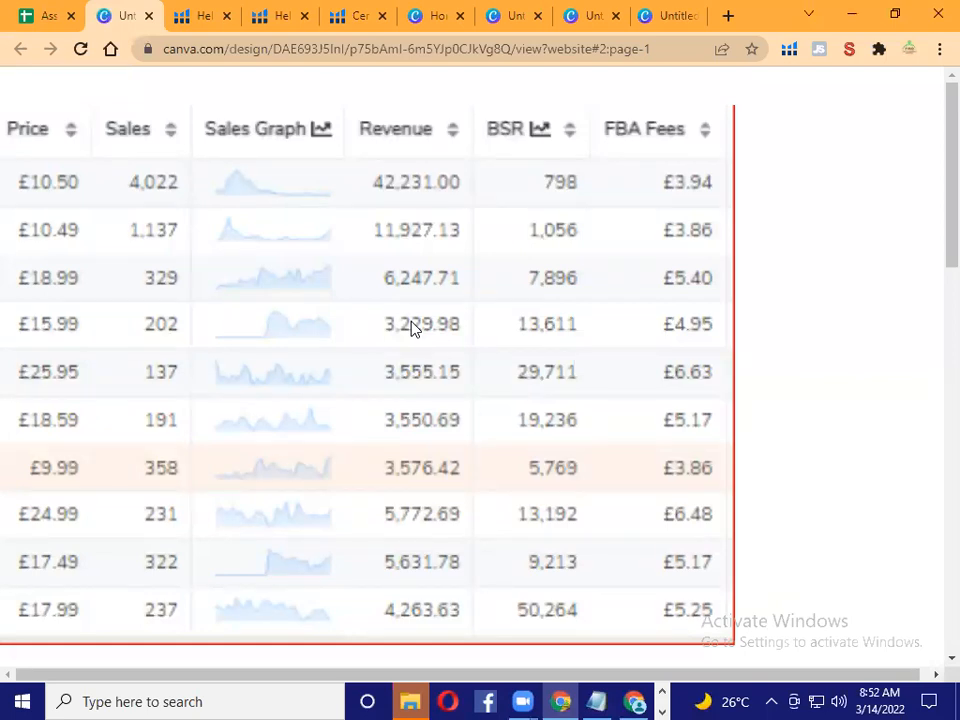
scroll(690, 327, "down", 5)
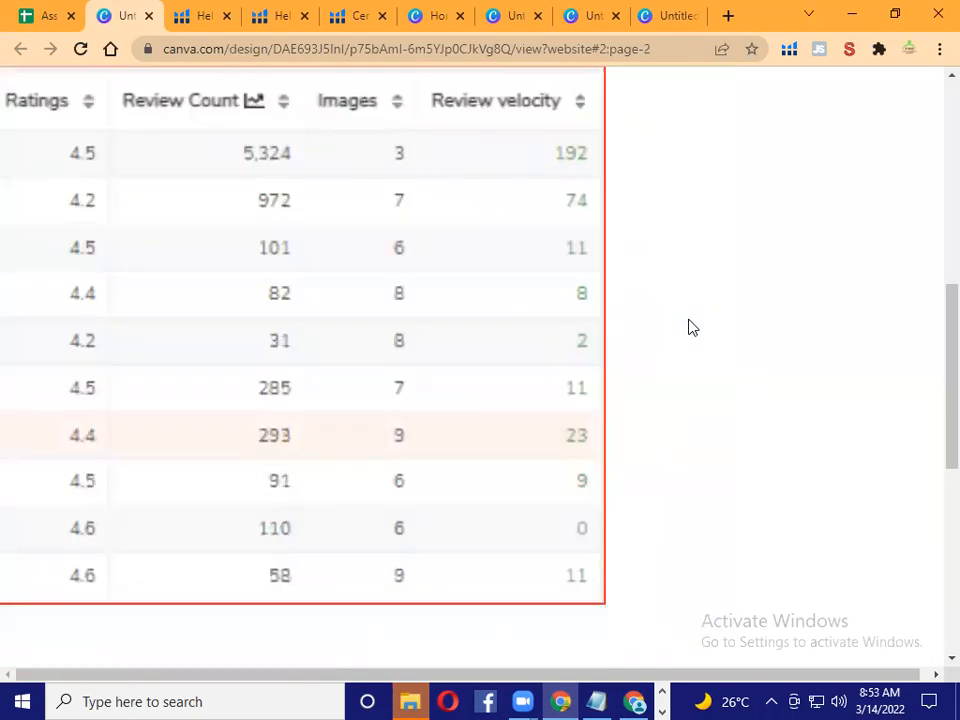
scroll(690, 327, "down", 5)
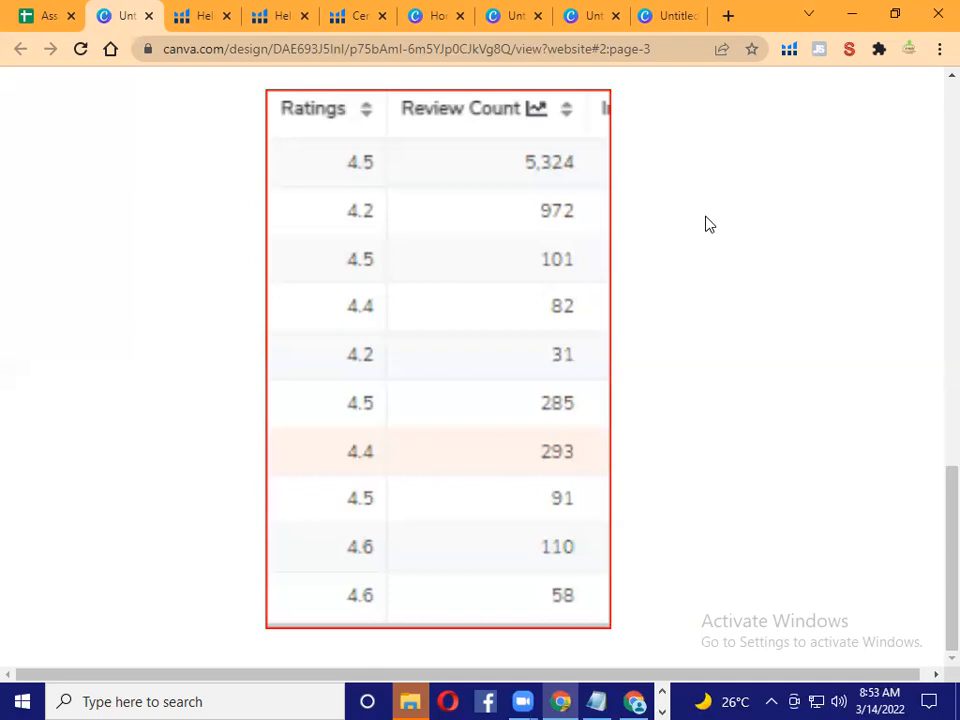
left_click(635, 700)
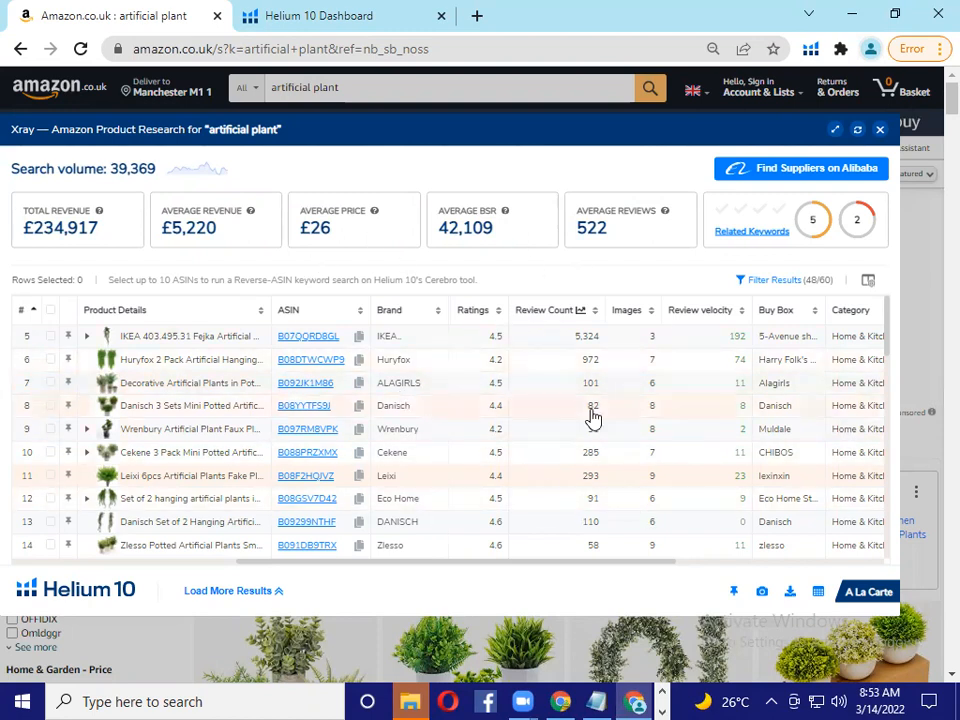
left_click(641, 698)
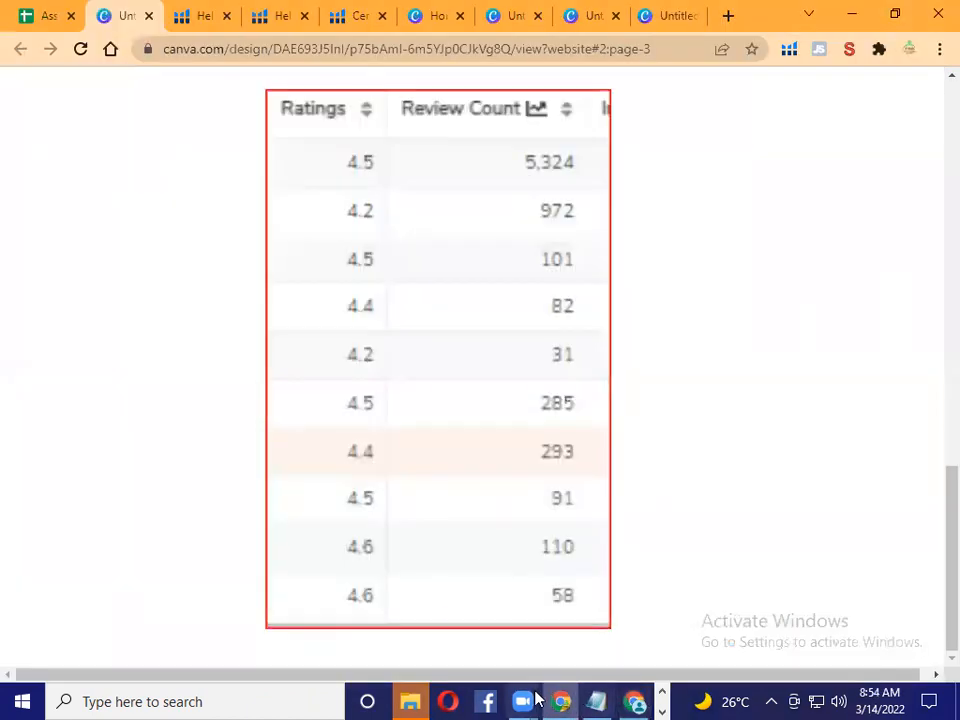
Step: Go back to the Canva design with the snipped tables and look through its pages
left_click(435, 12)
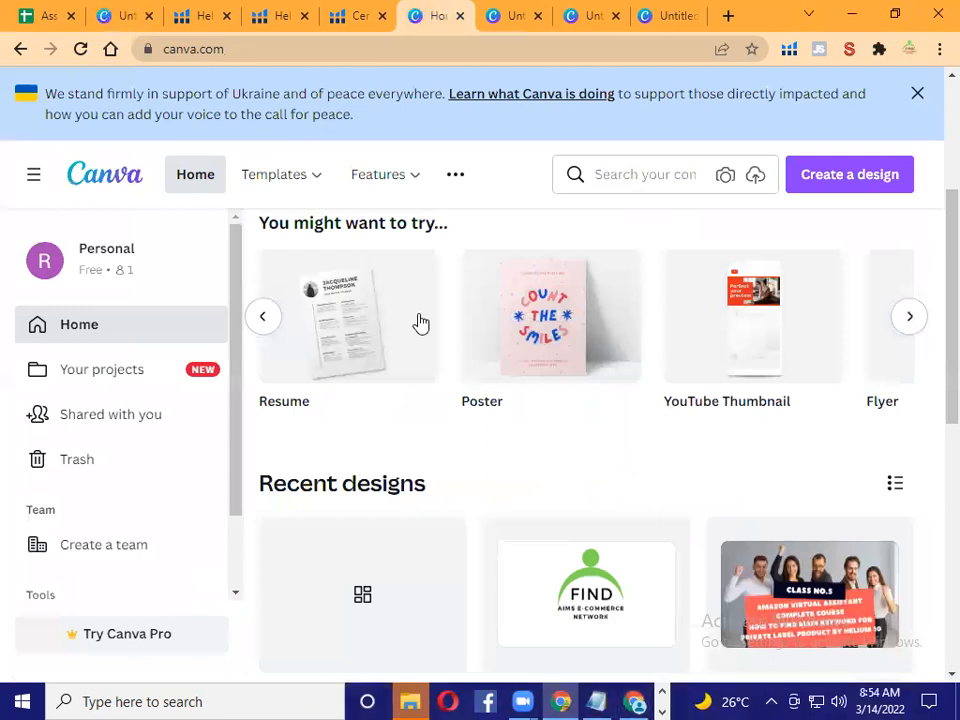
scroll(769, 461, "down", 2)
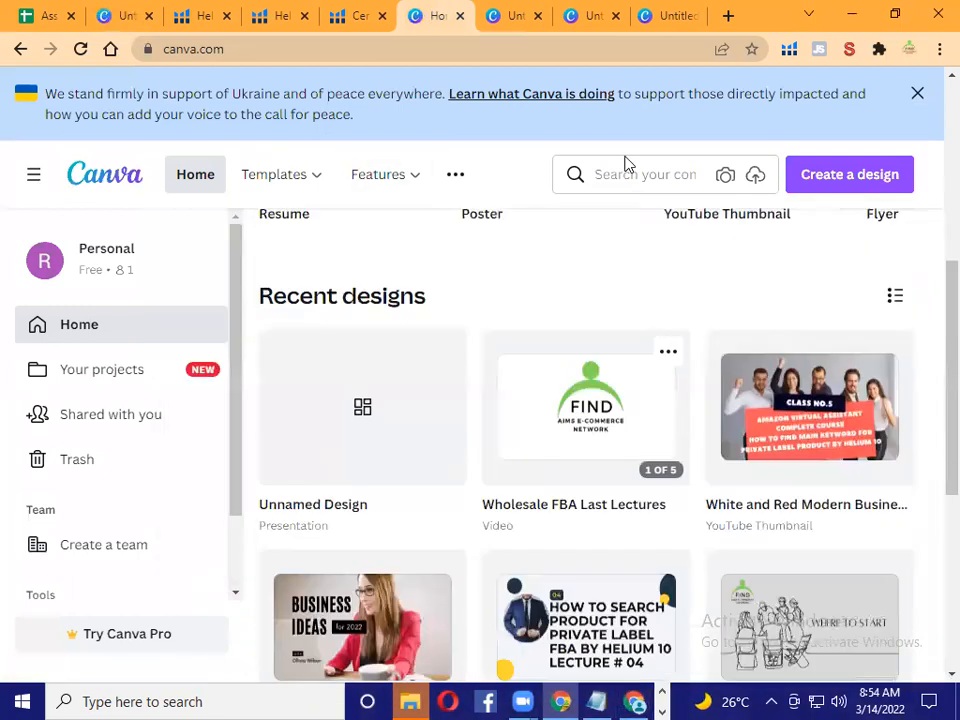
left_click(511, 12)
left_click(593, 12)
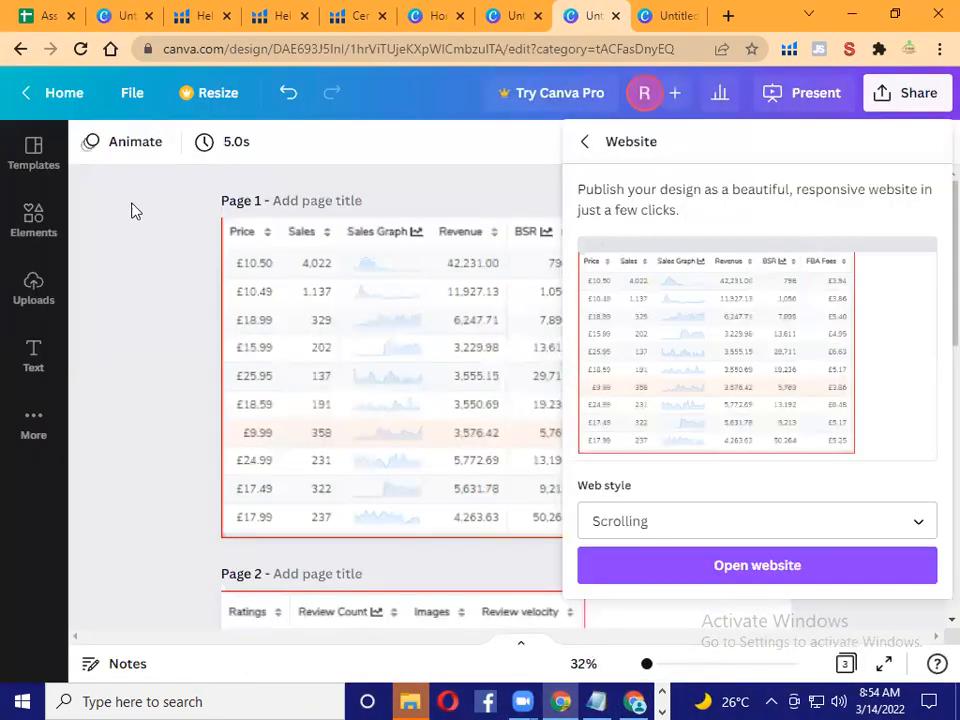
left_click(551, 349)
scroll(553, 356, "down", 7)
scroll(567, 455, "up", 6)
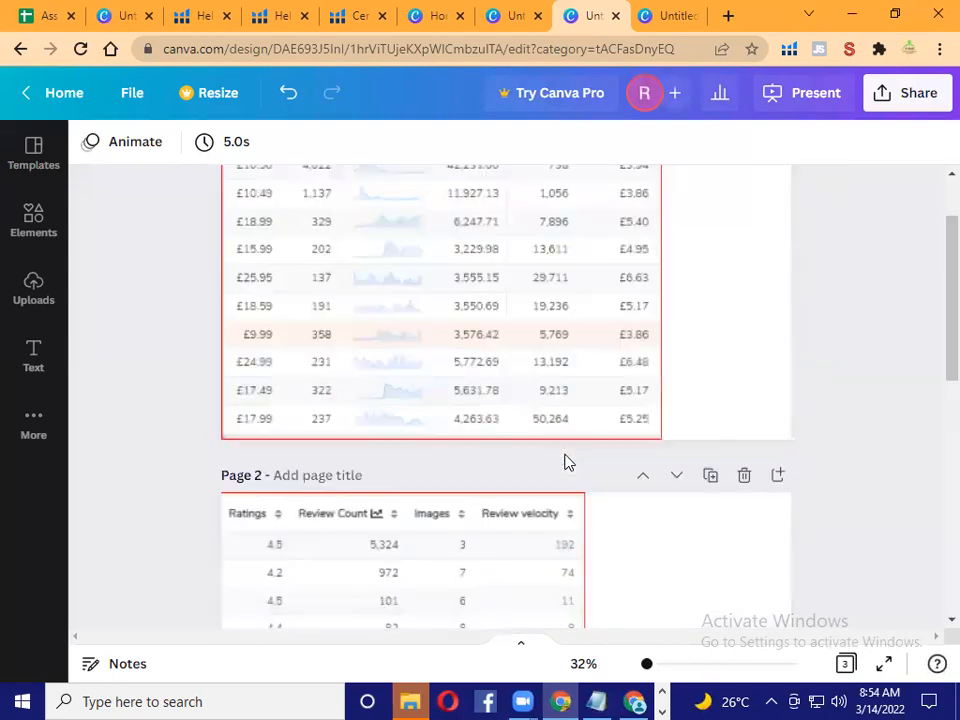
scroll(567, 455, "up", 1)
Step: Set the web style of the design's website to Presentation and open the website
left_click(904, 100)
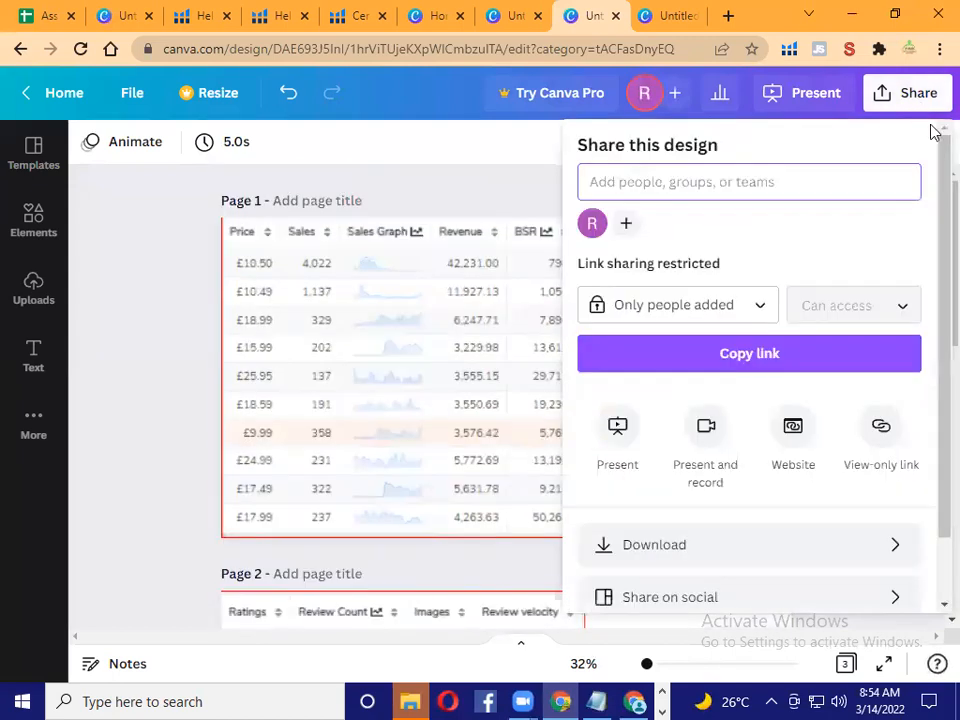
left_click(793, 430)
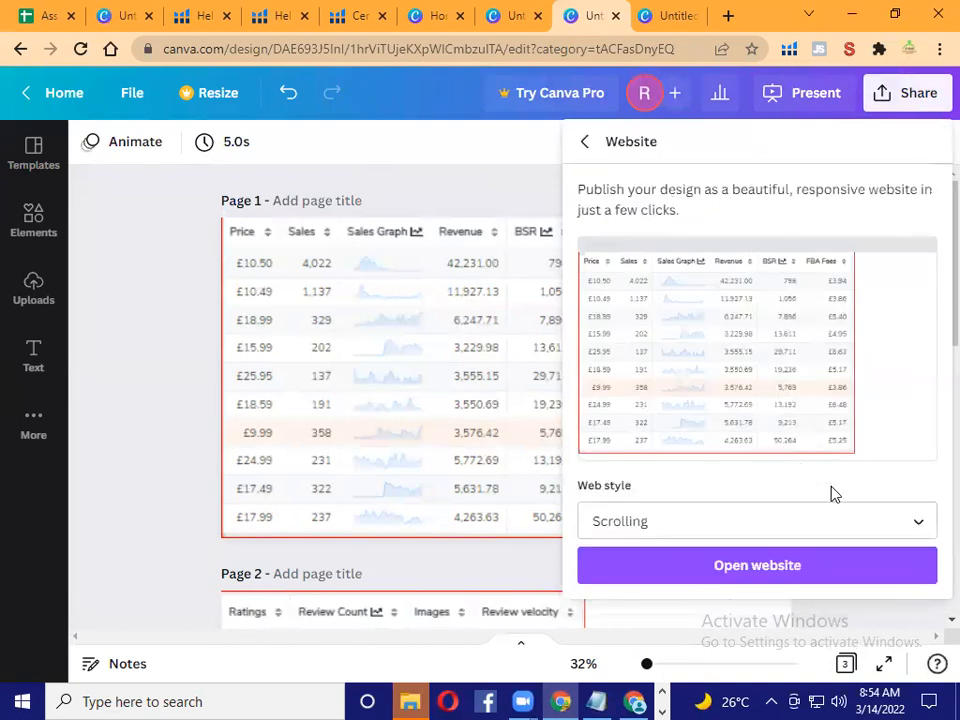
left_click(870, 528)
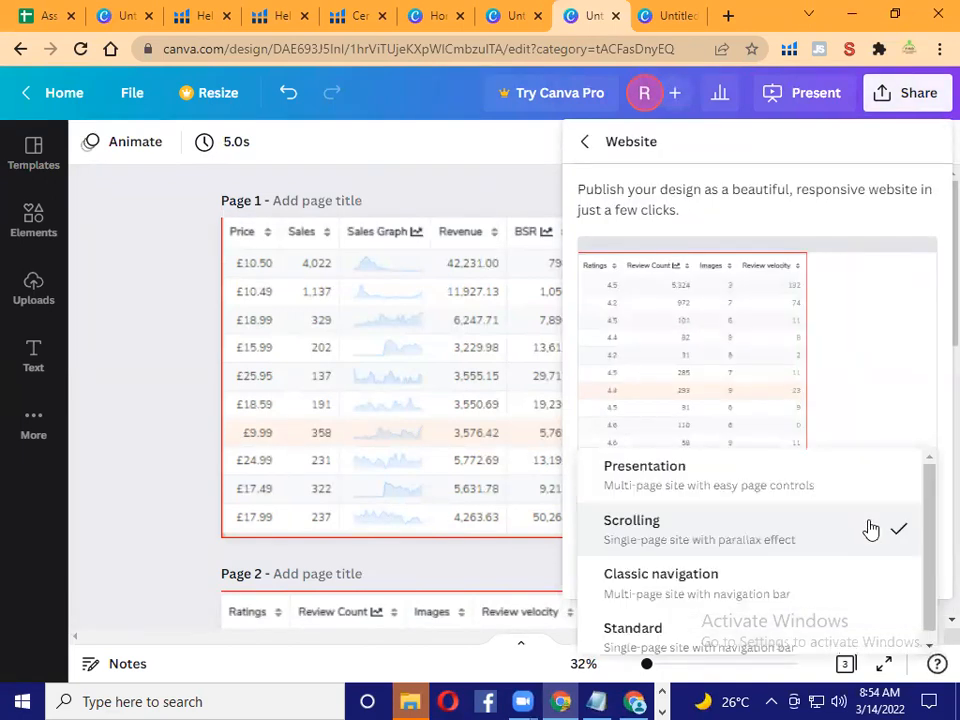
left_click(724, 489)
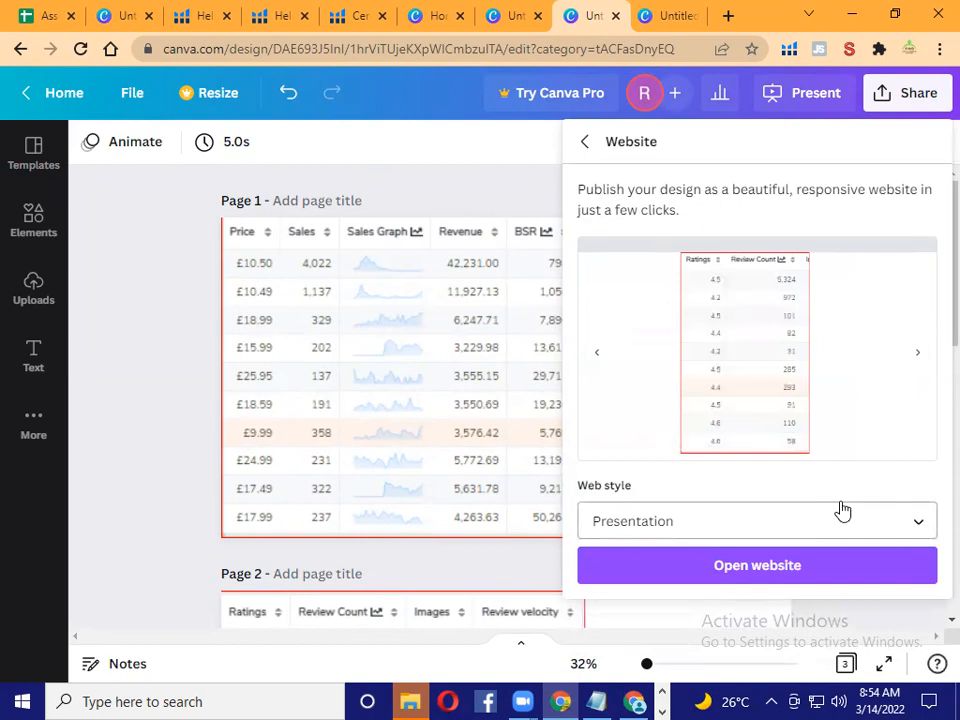
left_click(778, 572)
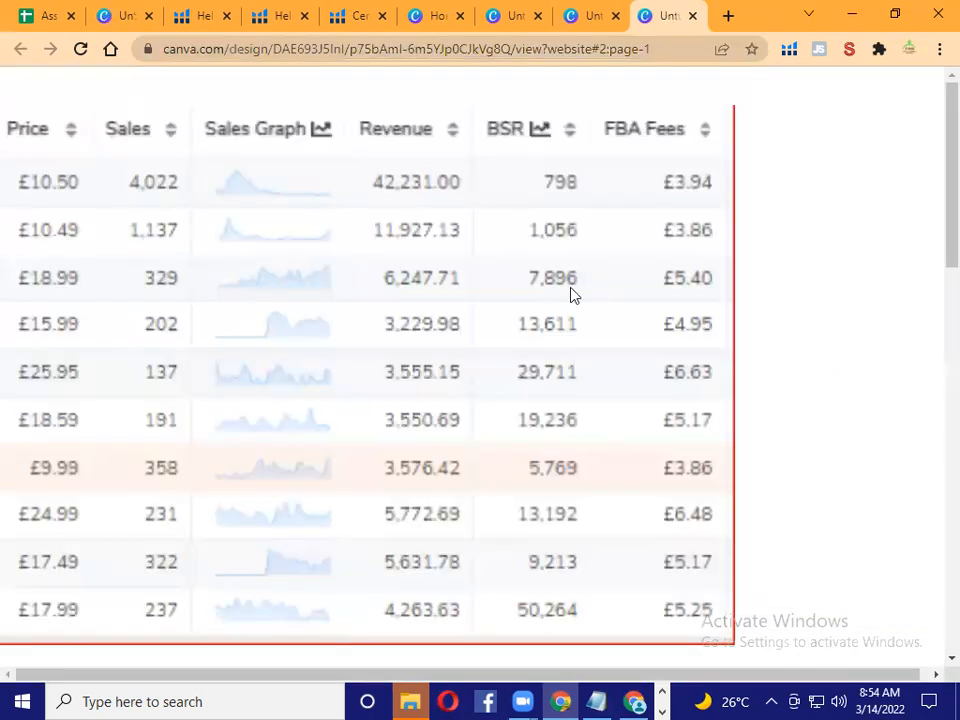
Step: Select the published website's address and enter "Link" in cell C12 of the Google Sheets assignment sheet
scroll(571, 290, "down", 10)
left_click(440, 52)
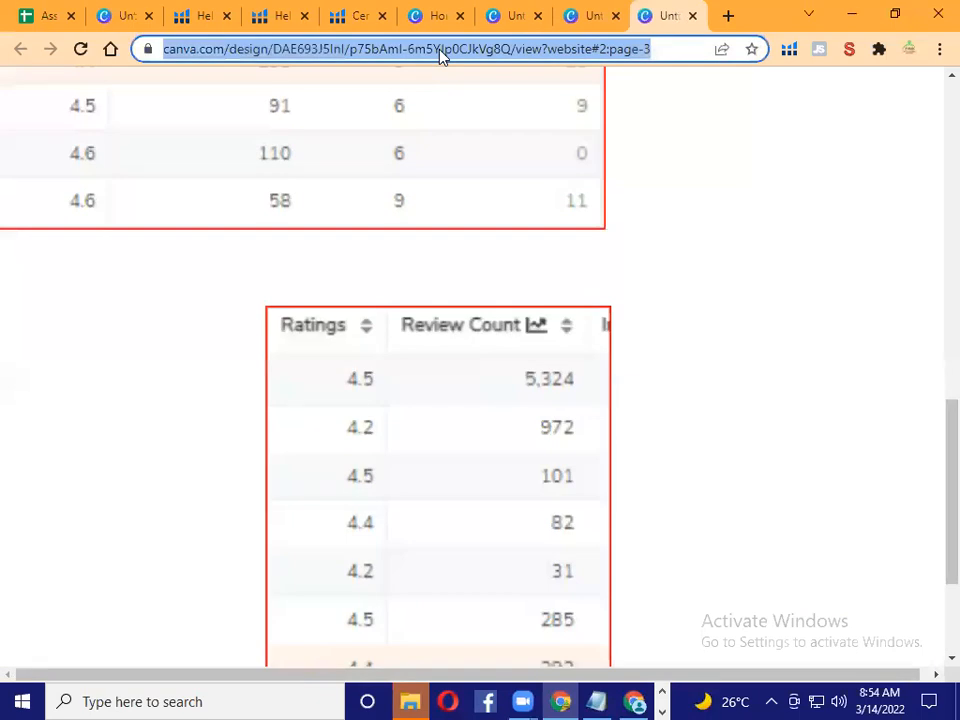
left_click(47, 13)
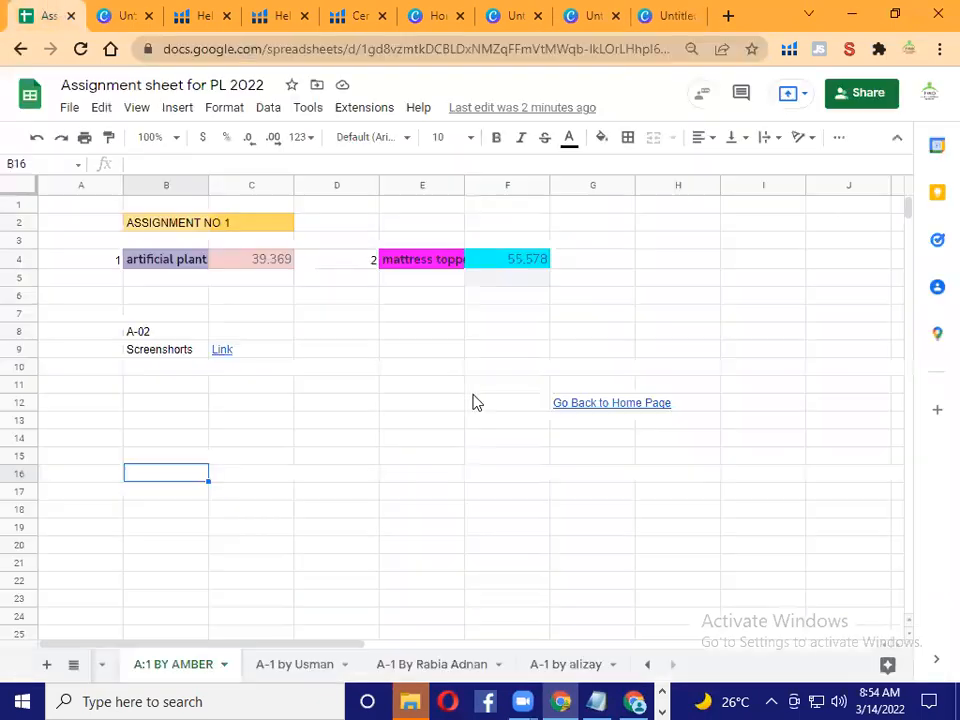
left_click(247, 408)
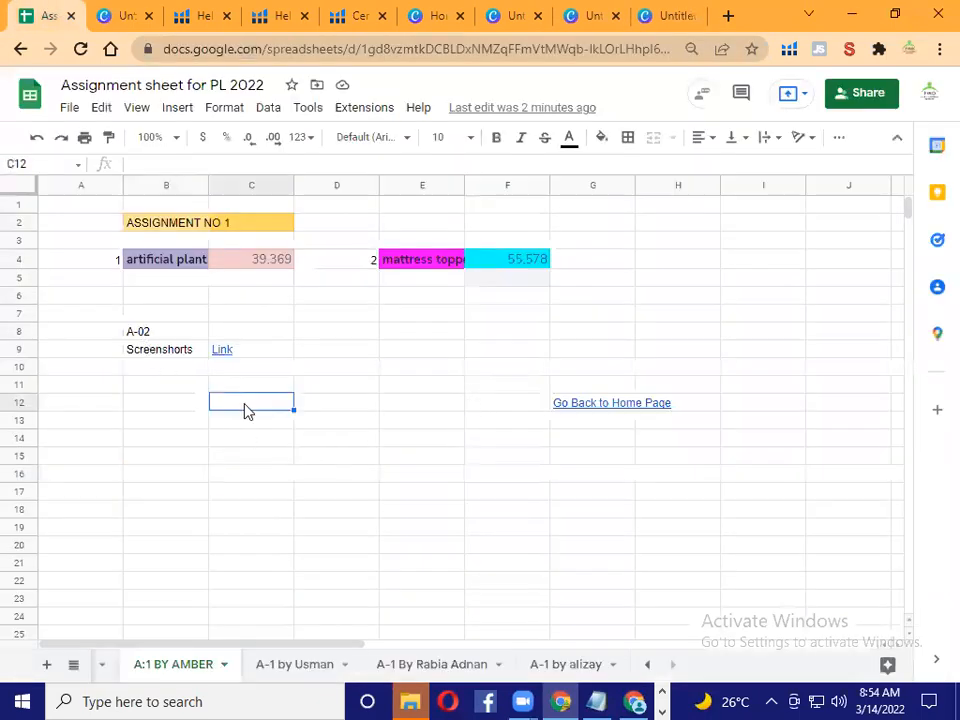
type("Link")
key("Return")
left_click(247, 410)
Step: Hyperlink the text in cell C12 to the copied Canva website address
right_click(247, 410)
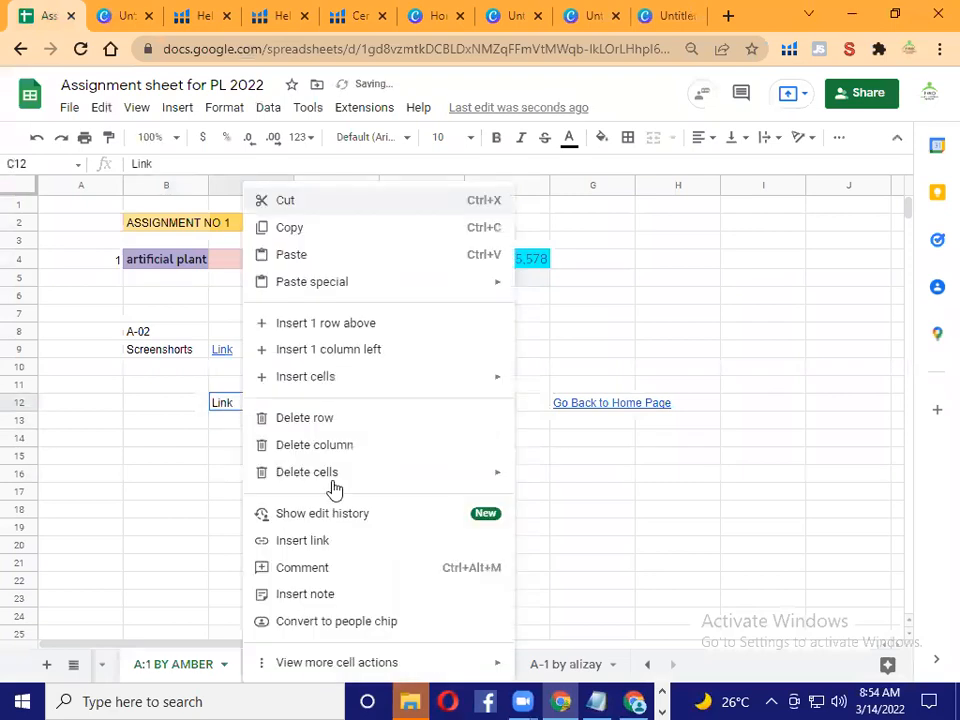
left_click(356, 542)
left_click(328, 131)
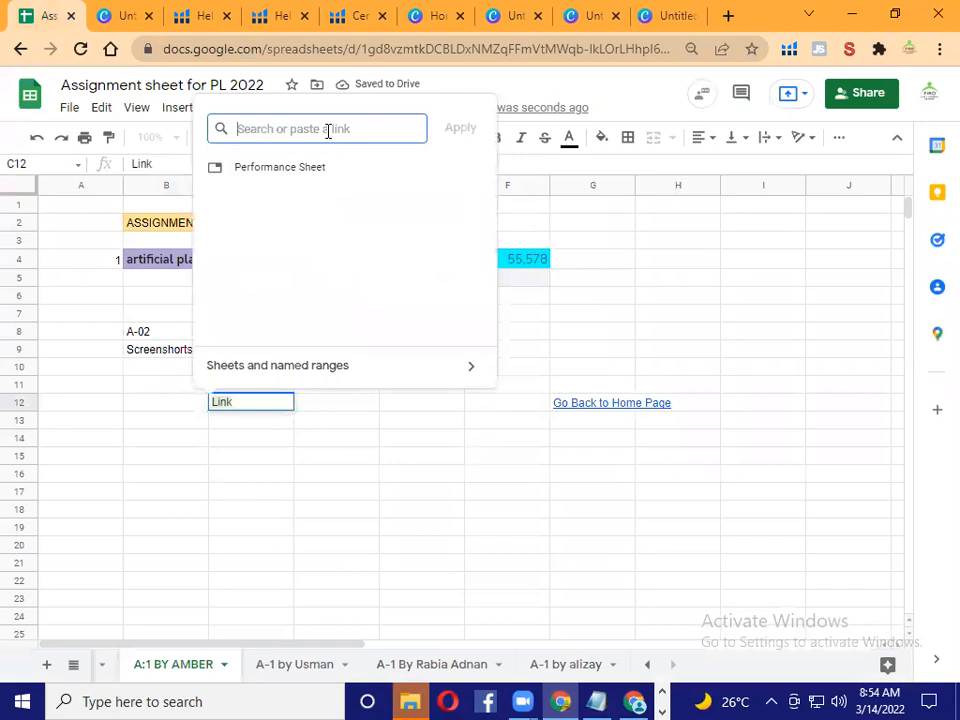
key("ctrl+v")
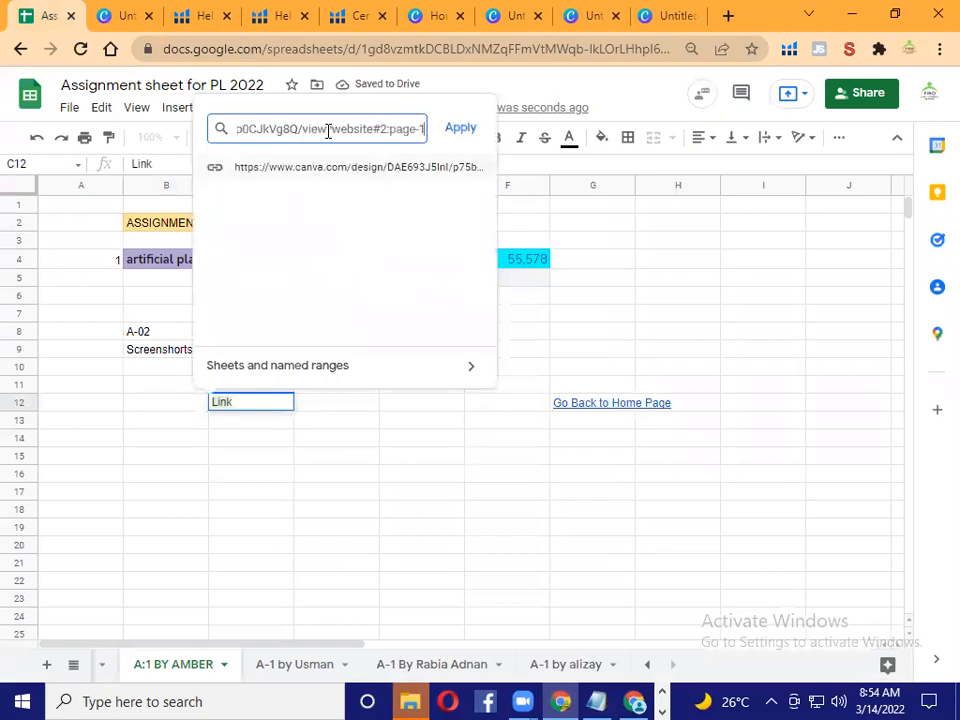
left_click(458, 130)
left_click(189, 460)
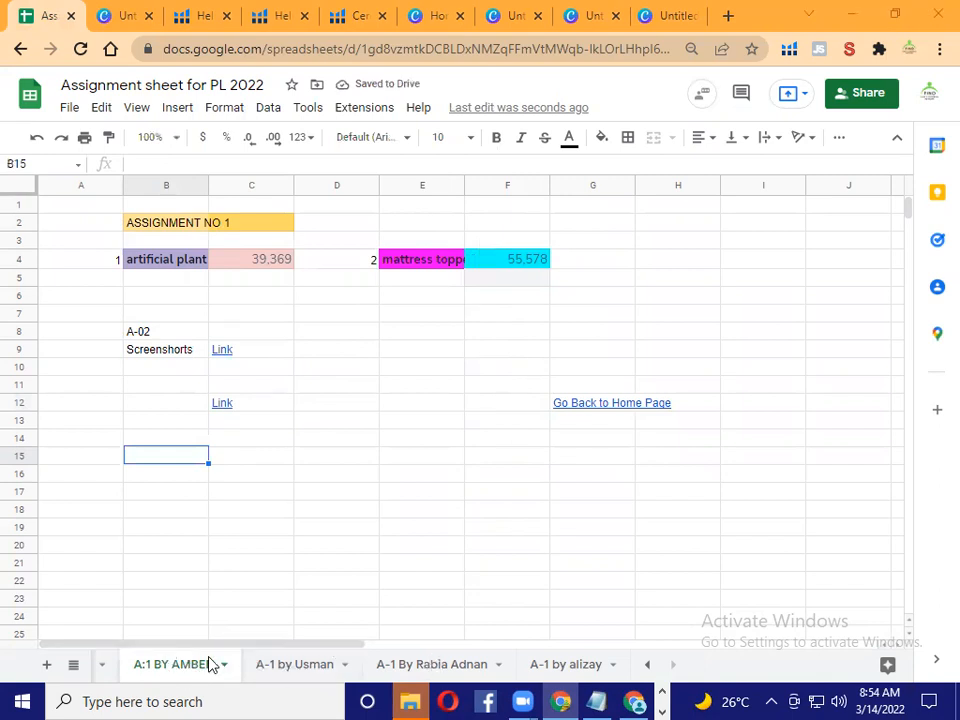
Step: Clear the linked entries from cells C12 and C9
left_click(232, 405)
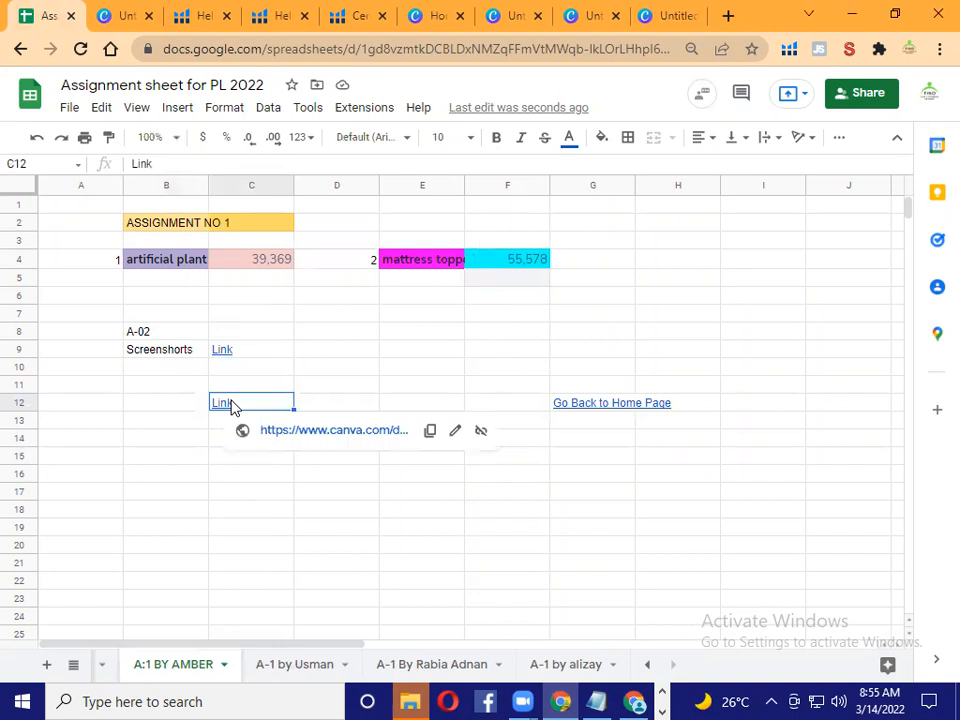
key("Delete")
left_click(215, 352)
key("Delete")
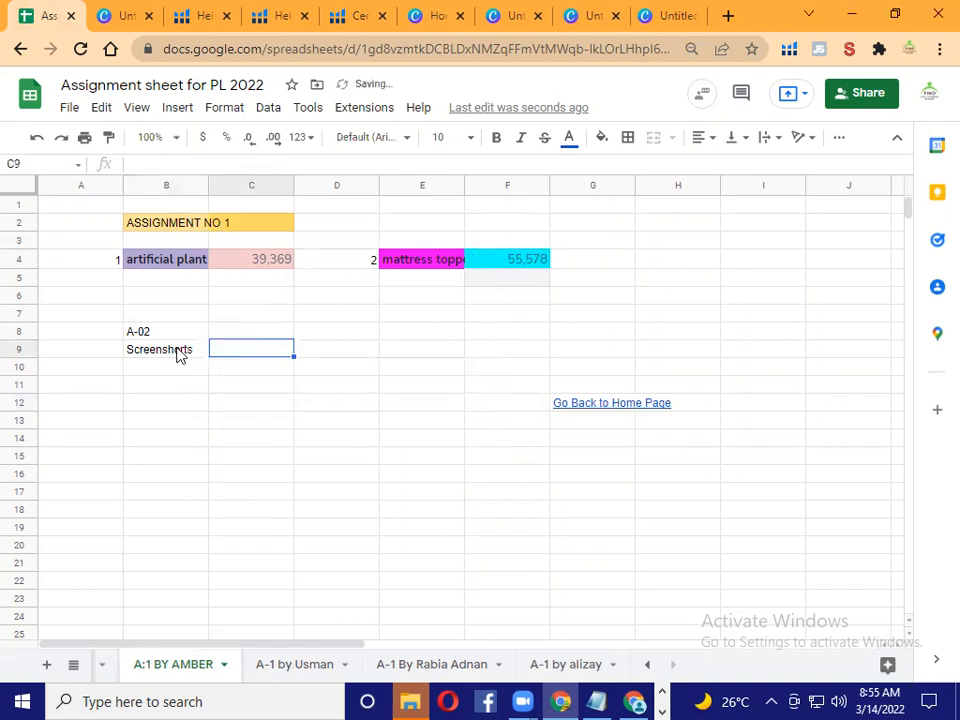
Step: Clear the "Screenshorts" and "A-02" entries from cells B9 and B8
left_click(178, 352)
key("Delete")
left_click(177, 334)
key("Delete")
left_click(170, 370)
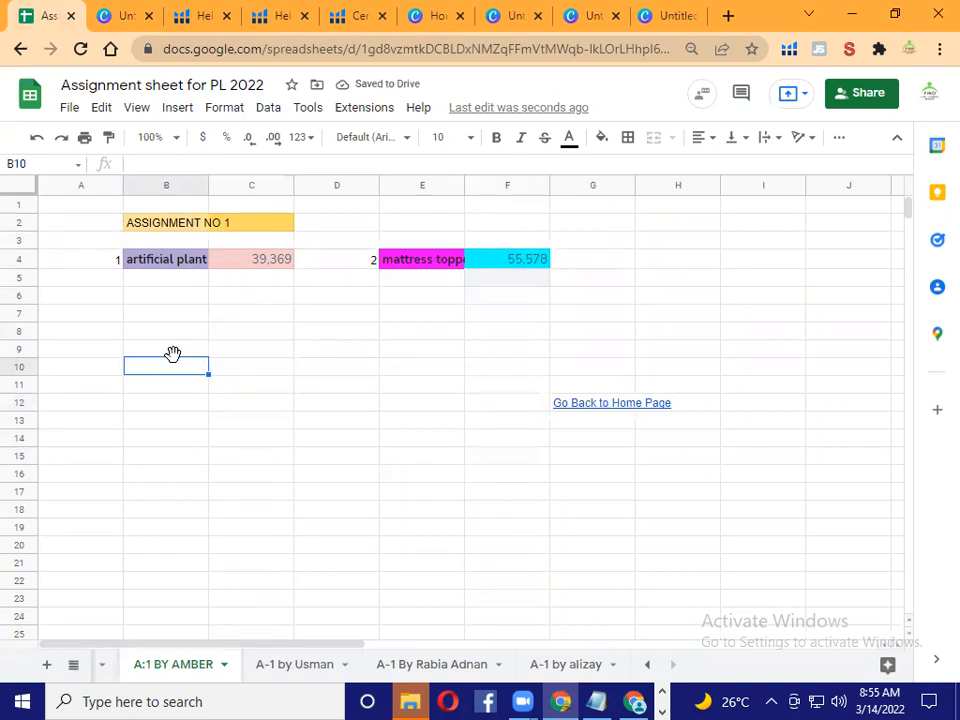
Step: Enter the heading "Assignment no 02" in cell B11
left_click(166, 226)
left_click(167, 385)
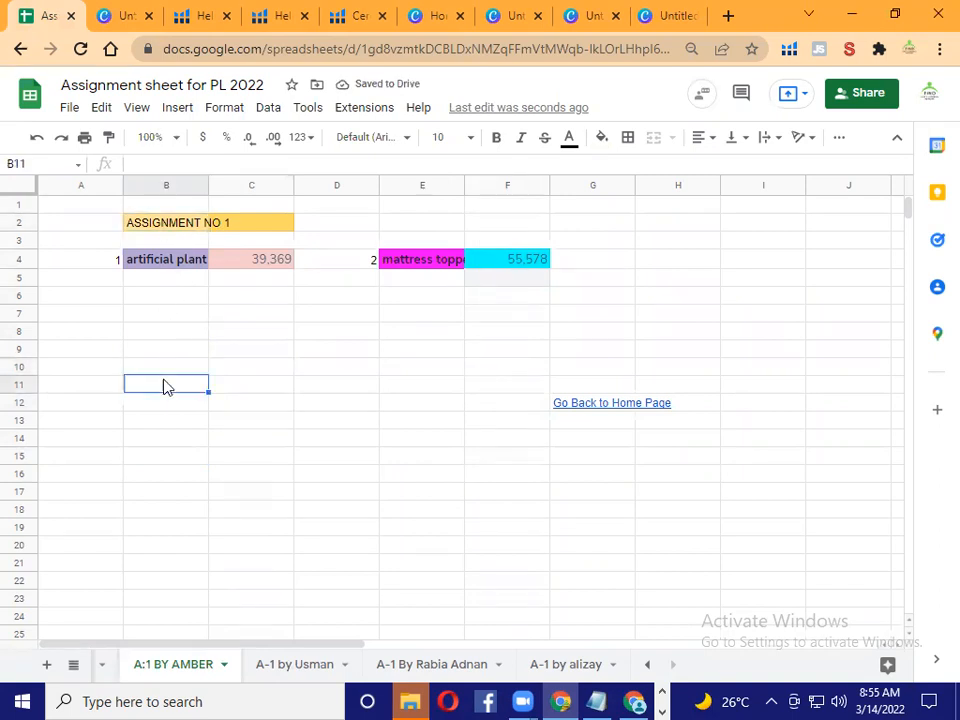
type("As")
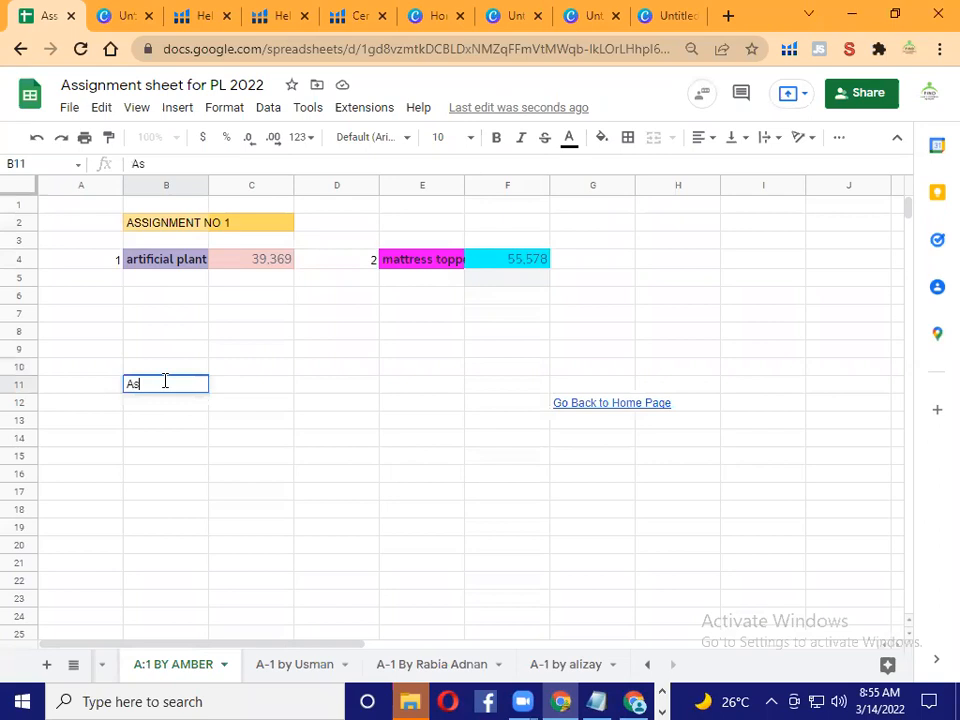
type("signment no 02")
key("Return")
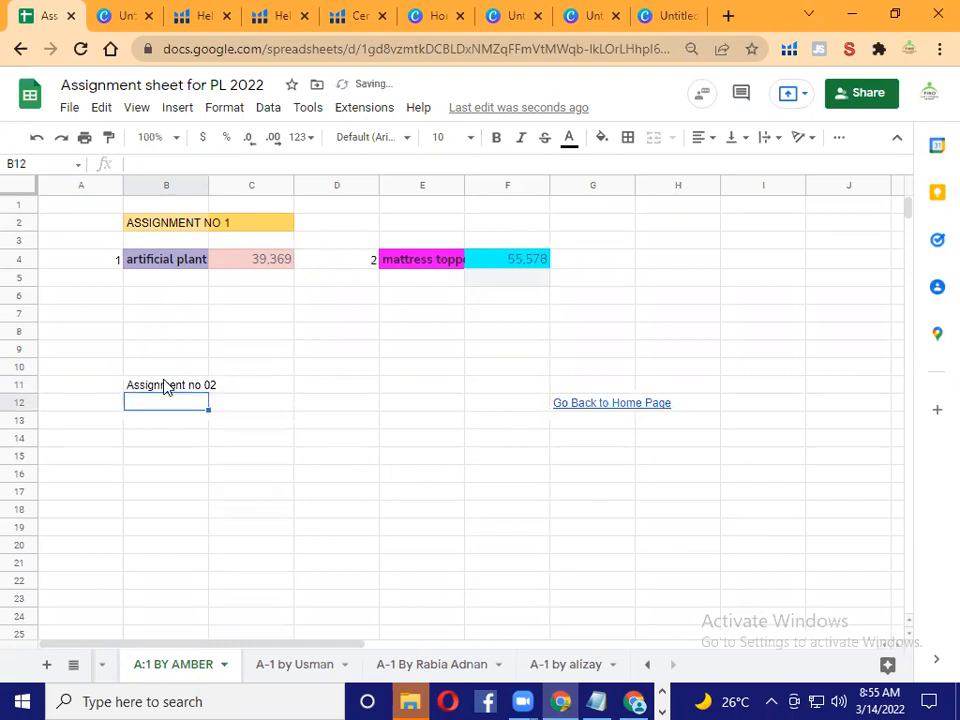
left_click(251, 406)
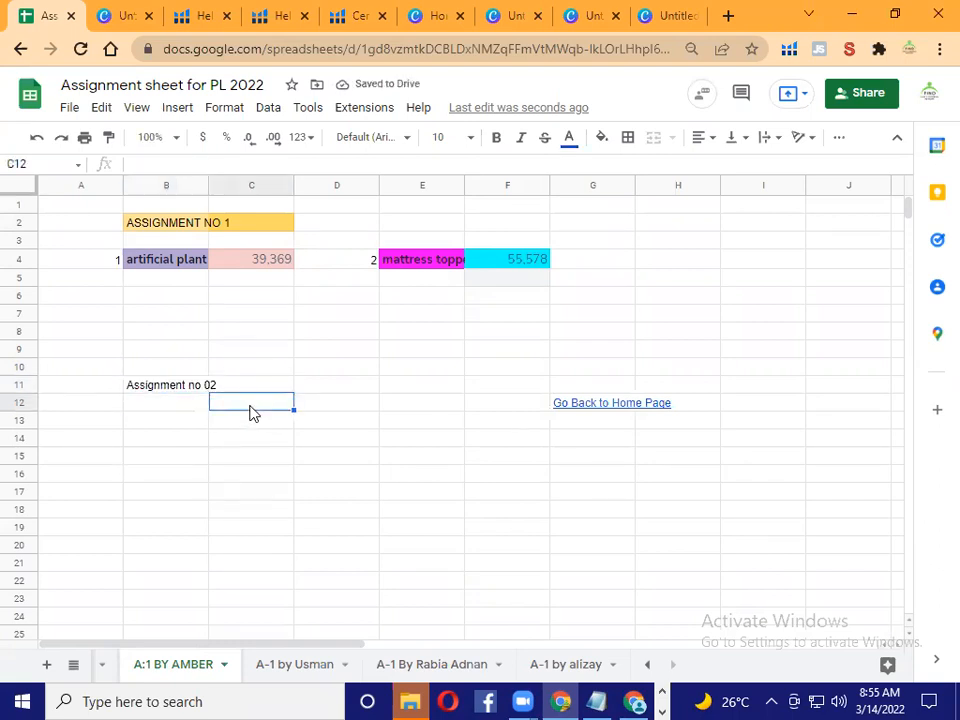
type("Link")
key("Return")
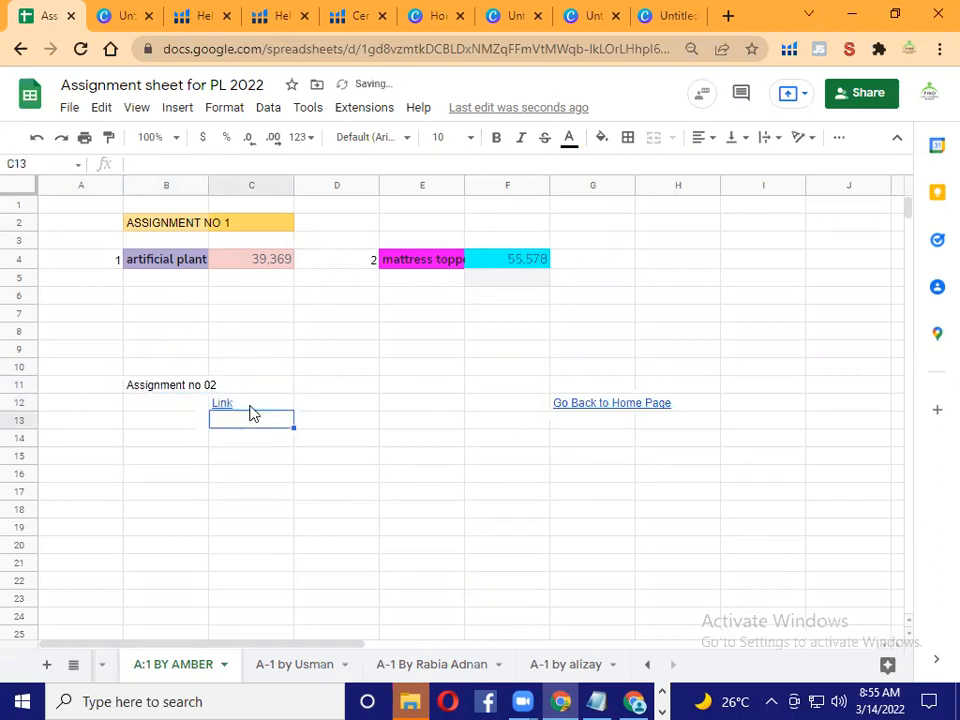
left_click(253, 406)
key("Delete")
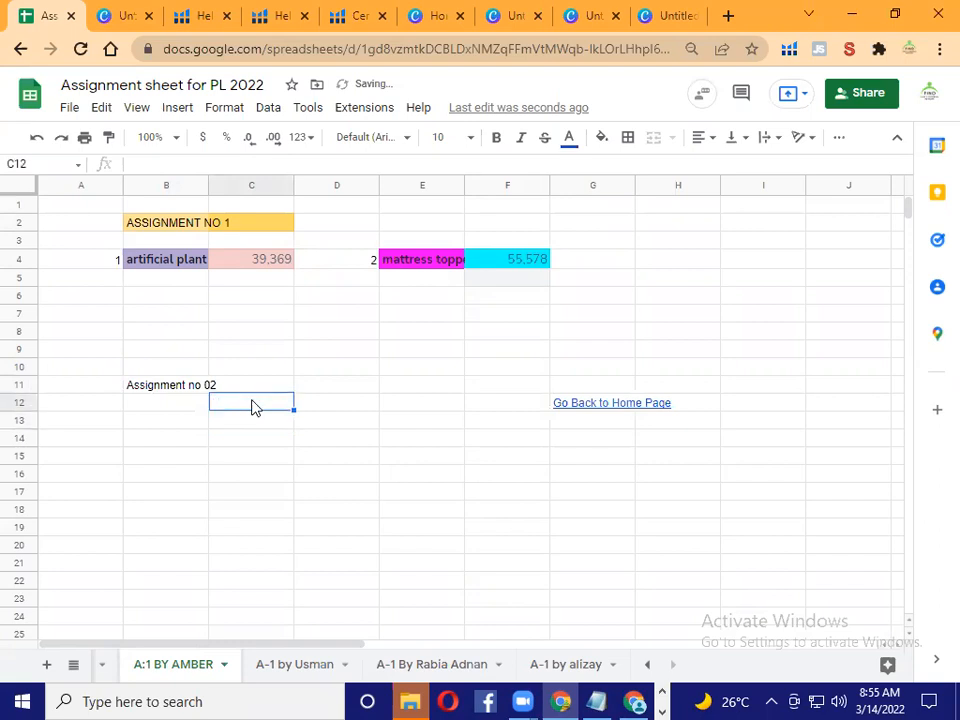
Step: Enter "Link" in cell B13, two rows below the "Assignment no 02" heading
key("Left")
key("Down")
type("Link")
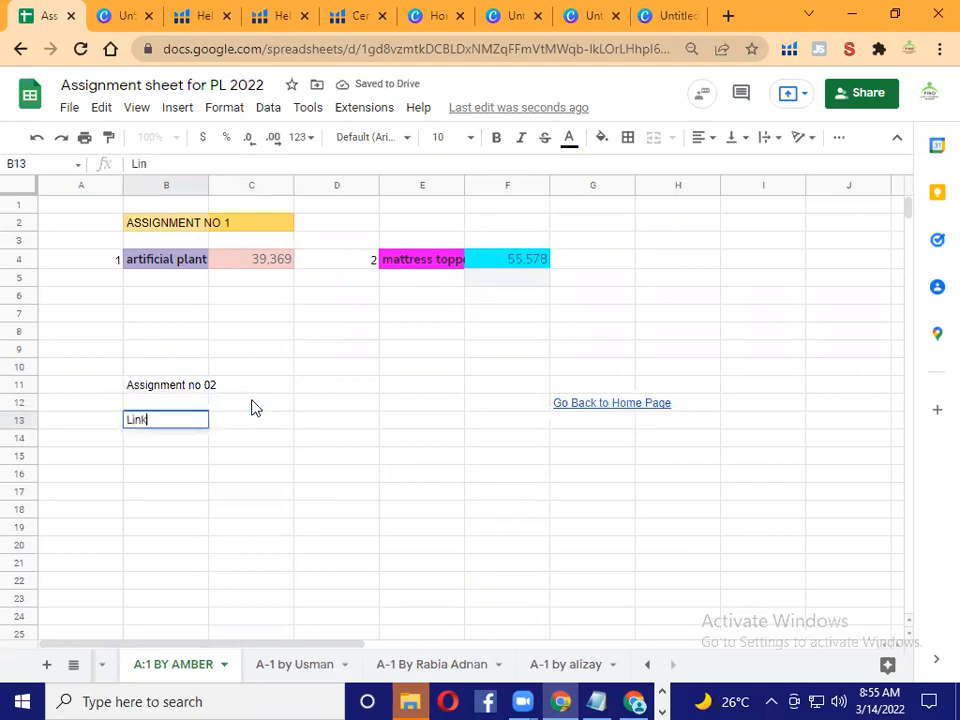
key("Return")
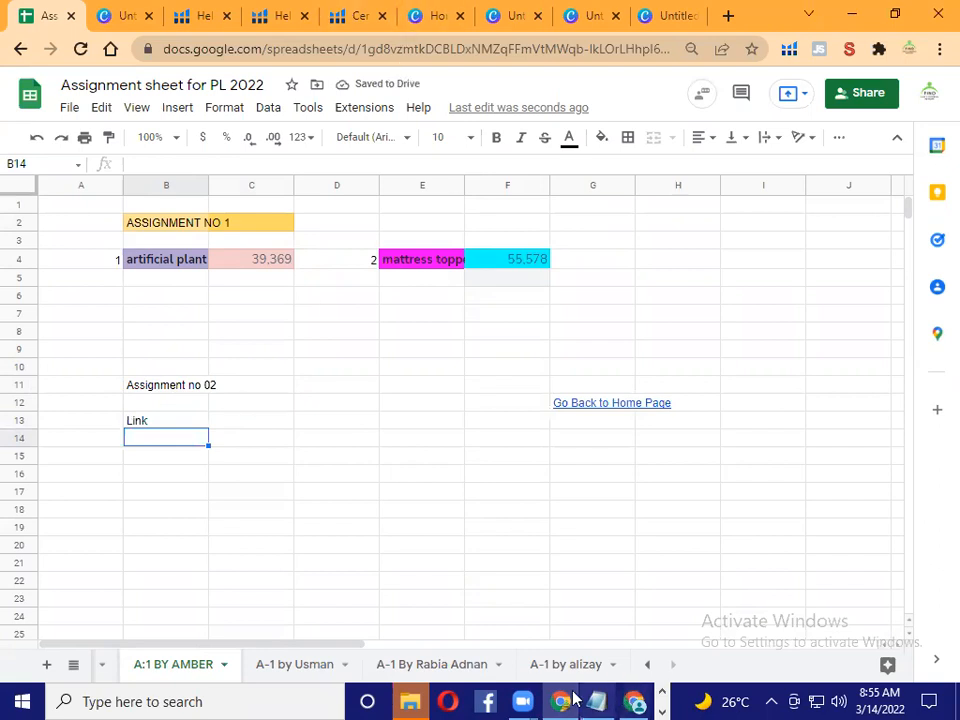
Step: Switch to the Amazon Xray window for "artificial plant", apply the filter hiding sponsored products, and examine the result columns from price to review velocity
left_click(636, 701)
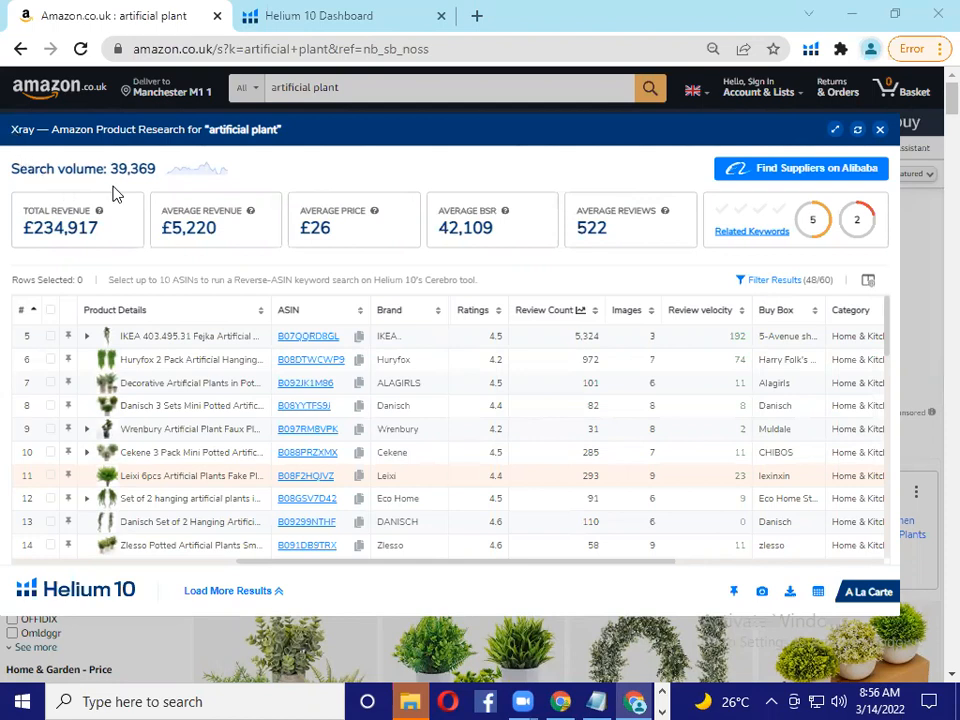
left_click(762, 281)
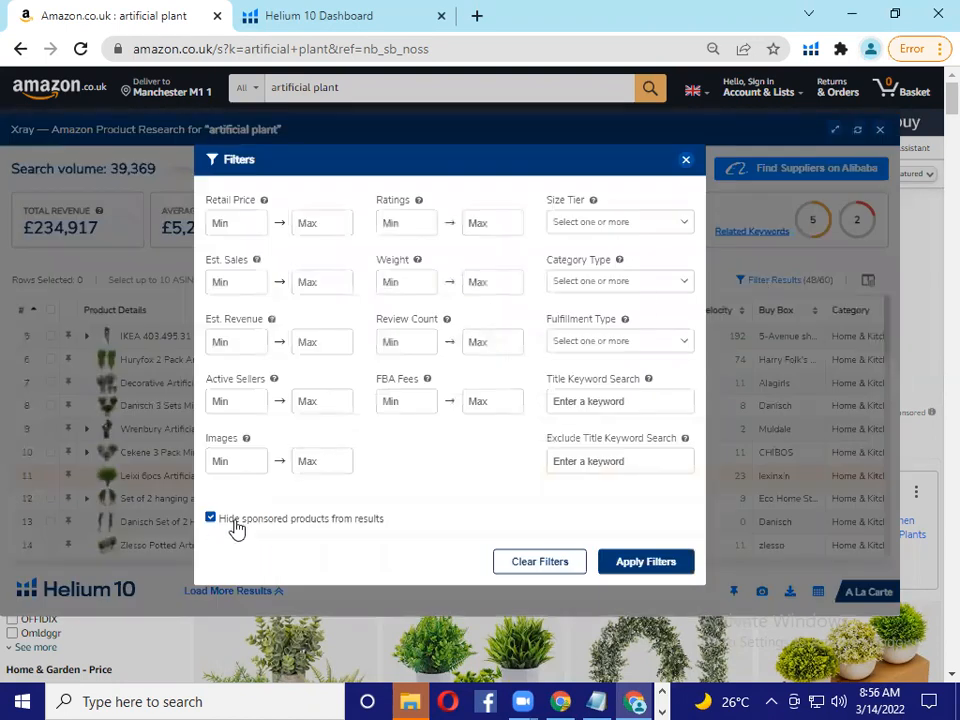
left_click(645, 563)
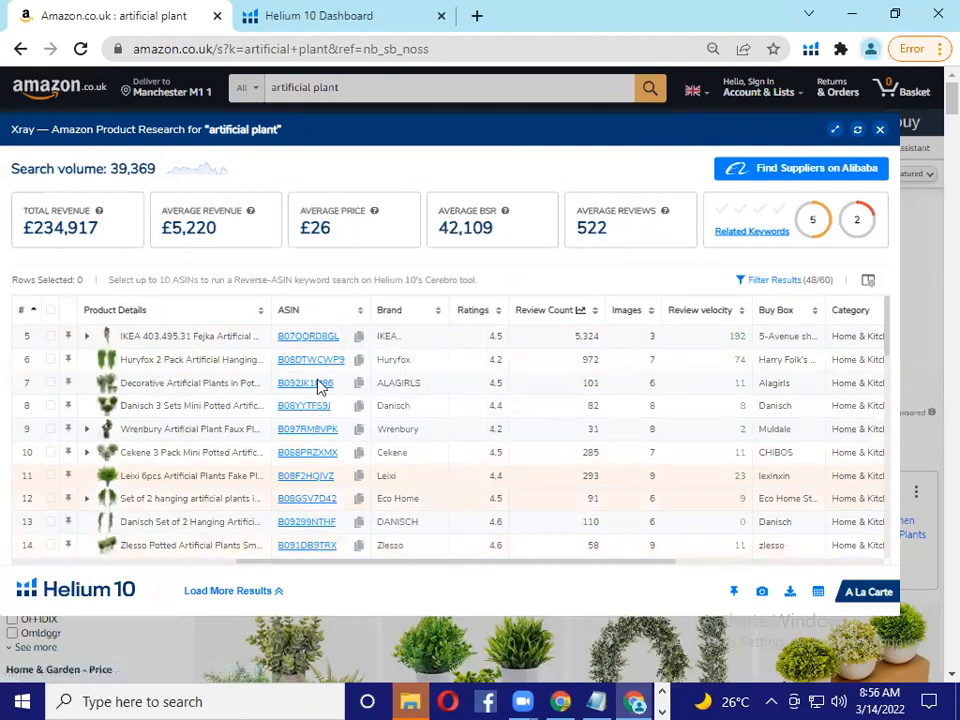
mouse_move(317, 345)
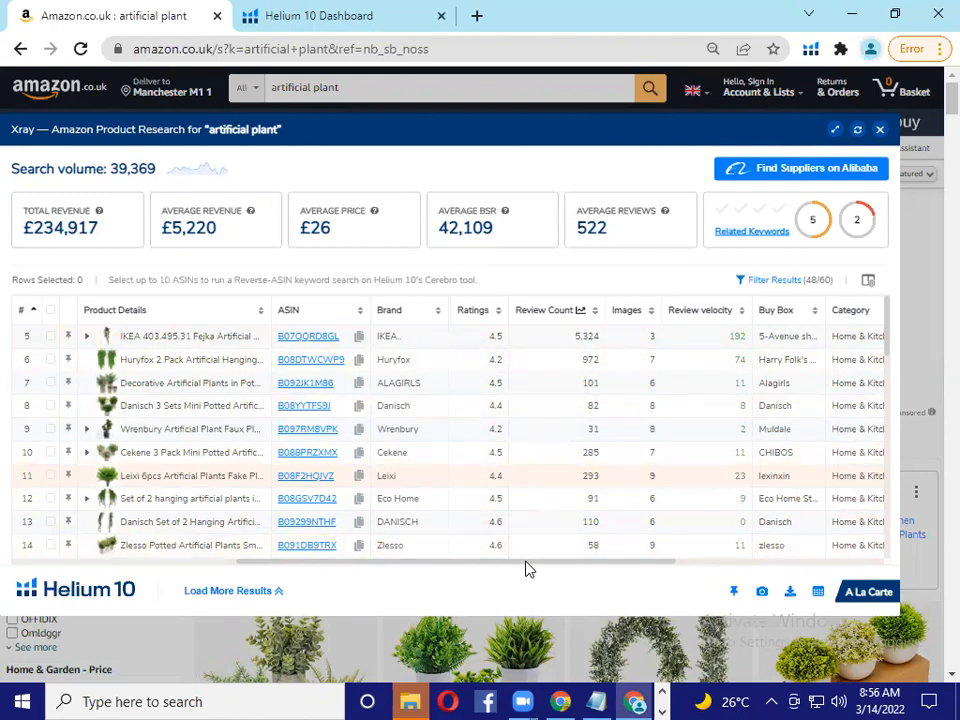
left_click_drag(528, 562, 252, 541)
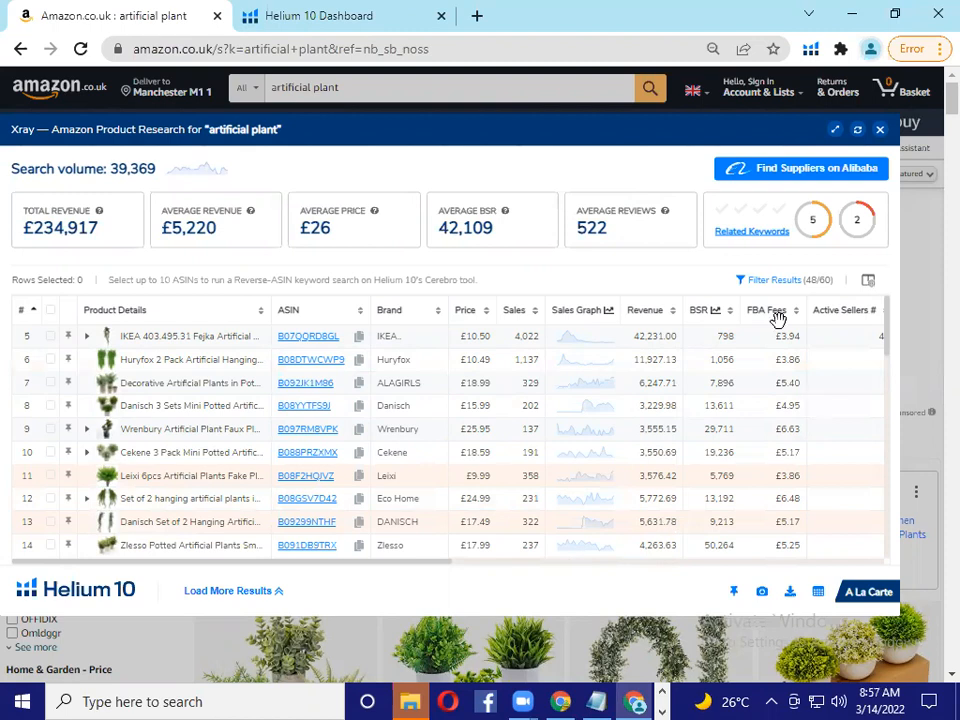
left_click_drag(424, 562, 553, 579)
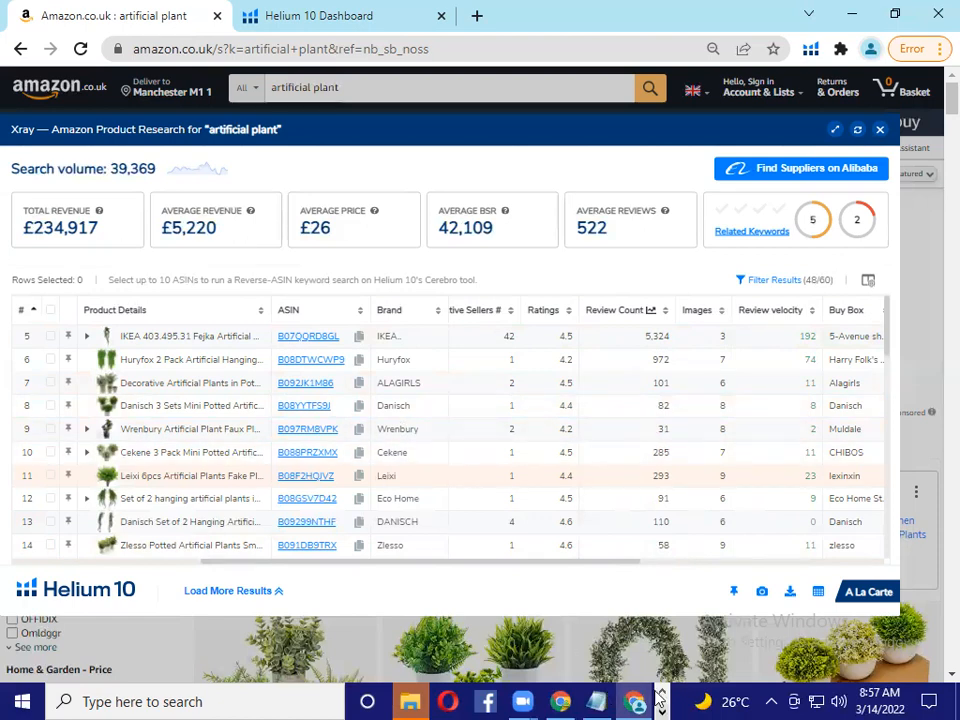
Step: Return to the published Canva website for its address and hyperlink the text in cell B13 of the assignment sheet to it
left_click(564, 700)
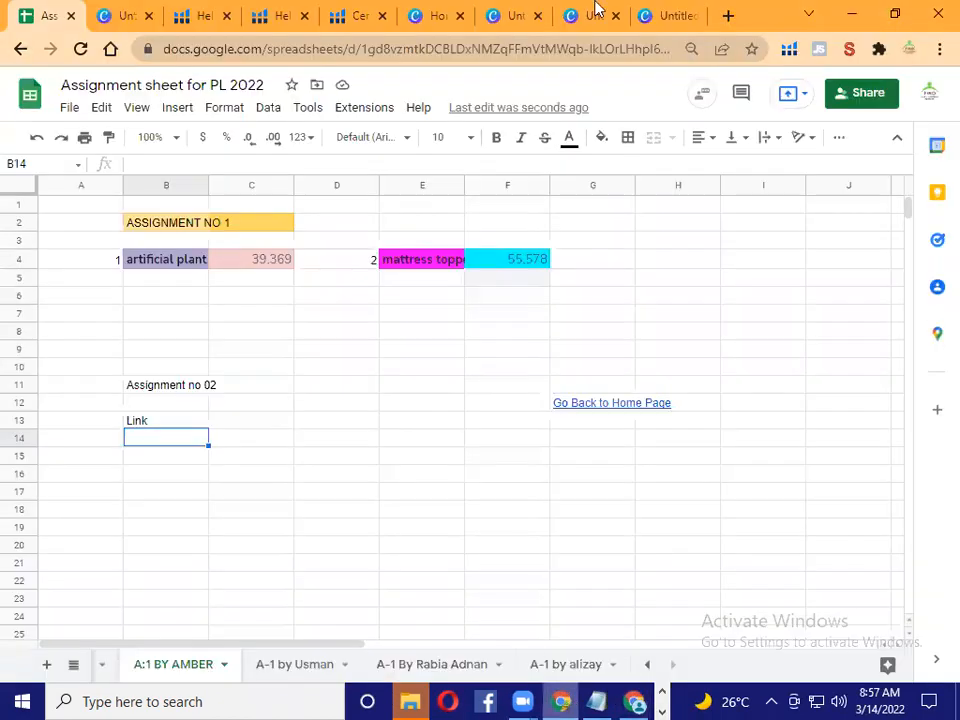
left_click(670, 12)
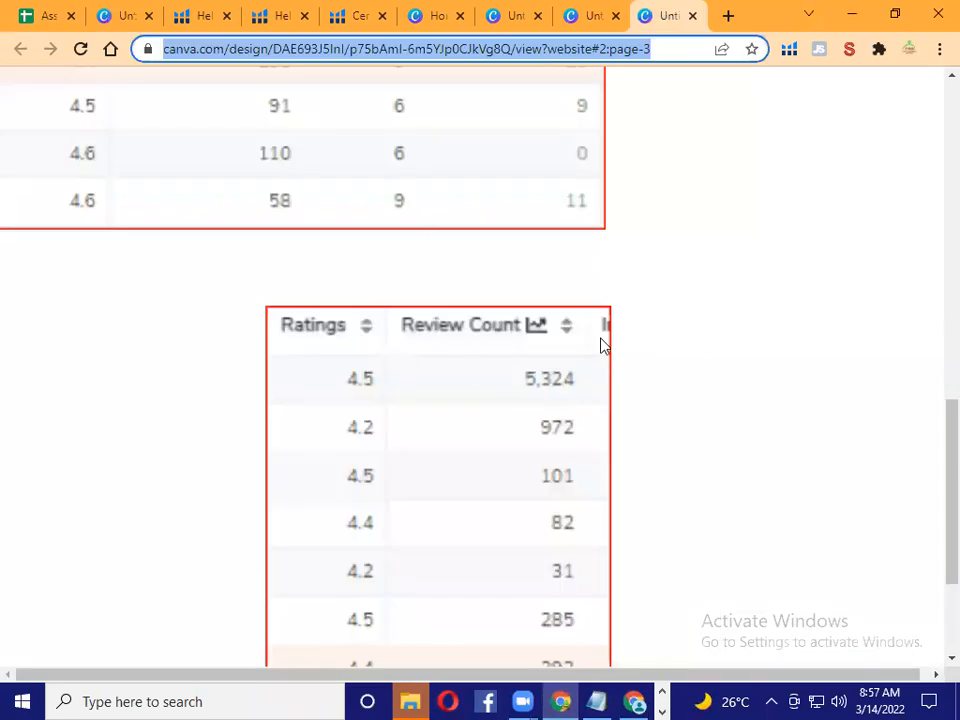
scroll(590, 342, "up", 10)
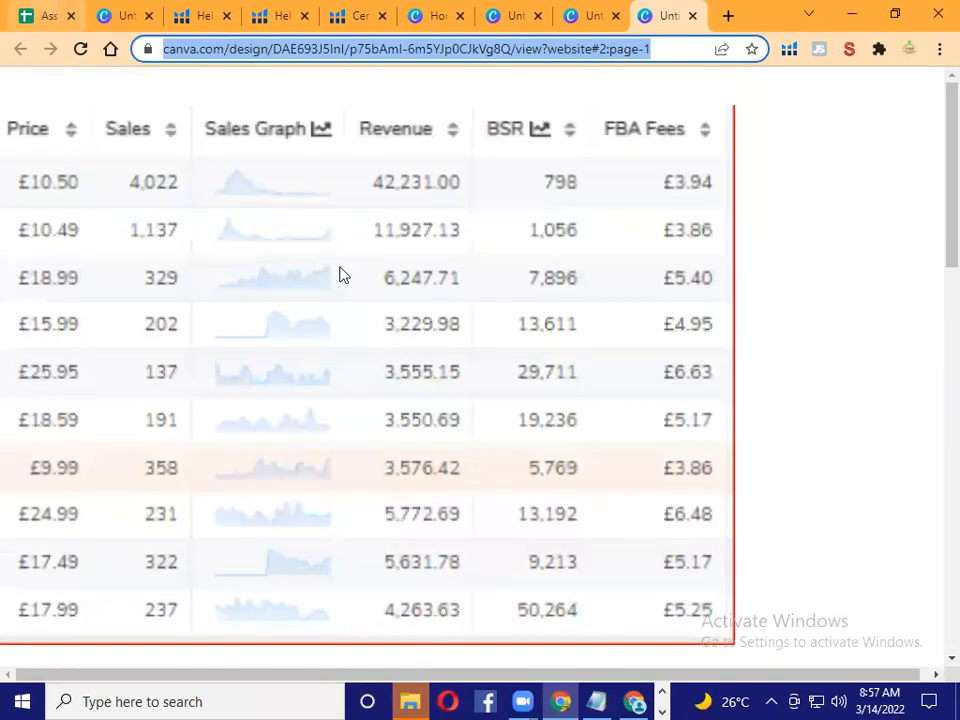
key("ctrl+1")
right_click(176, 424)
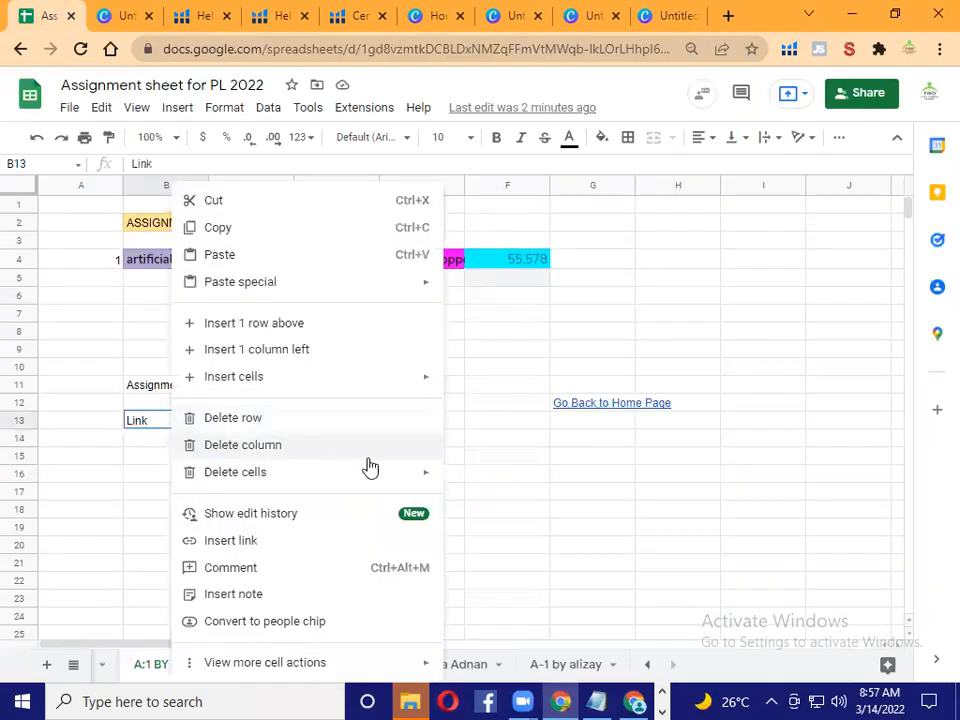
left_click(338, 540)
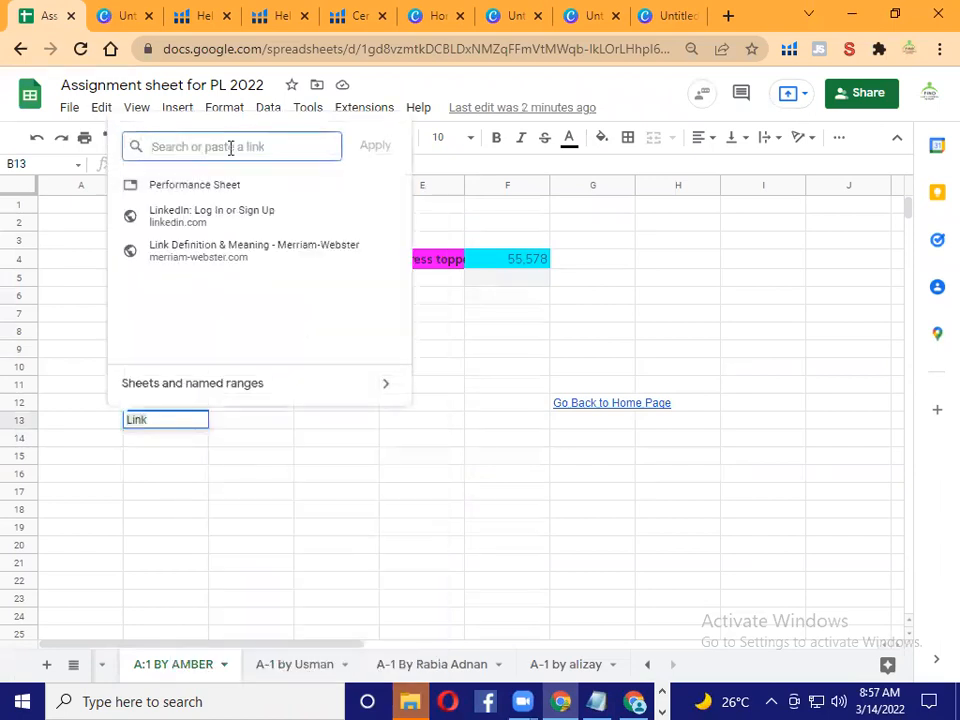
key("ctrl+v")
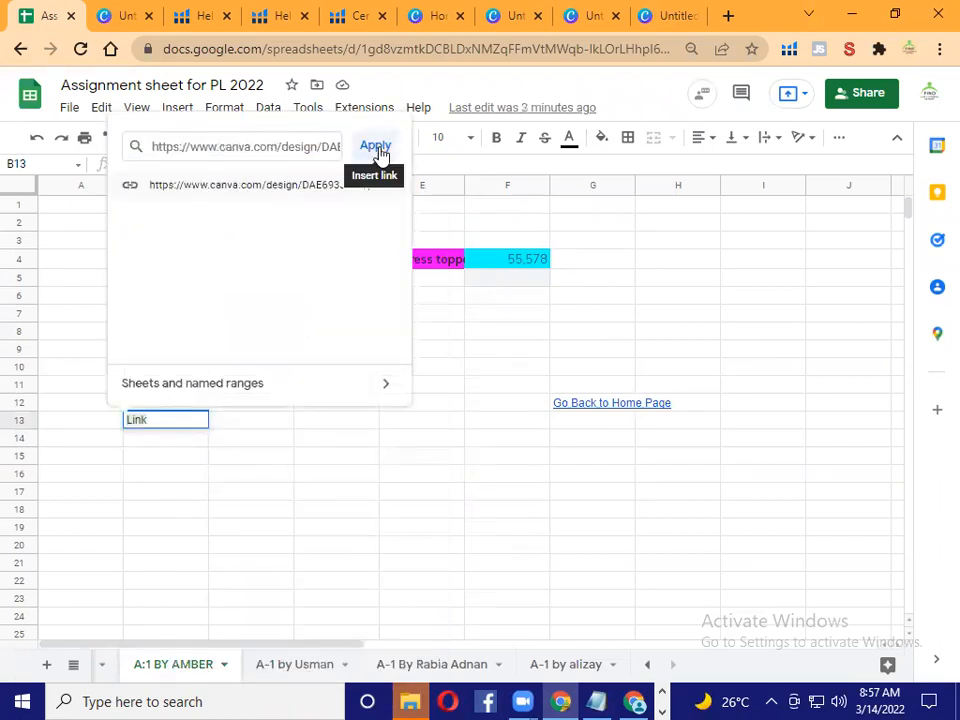
left_click(376, 147)
left_click(440, 512)
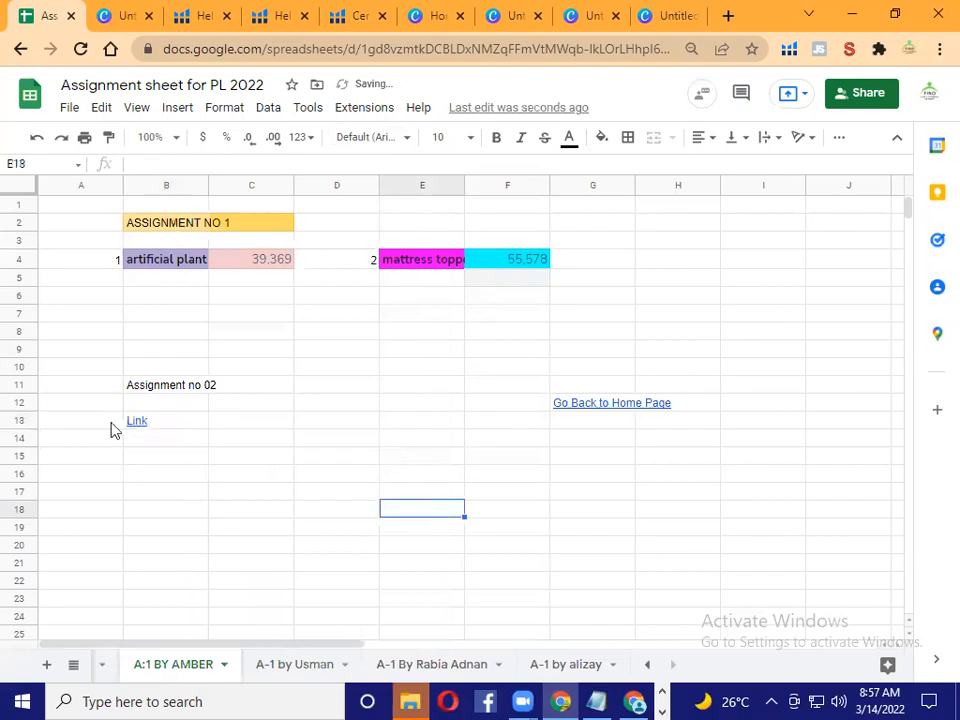
Step: Clear the linked entry from cell B13
mouse_move(144, 426)
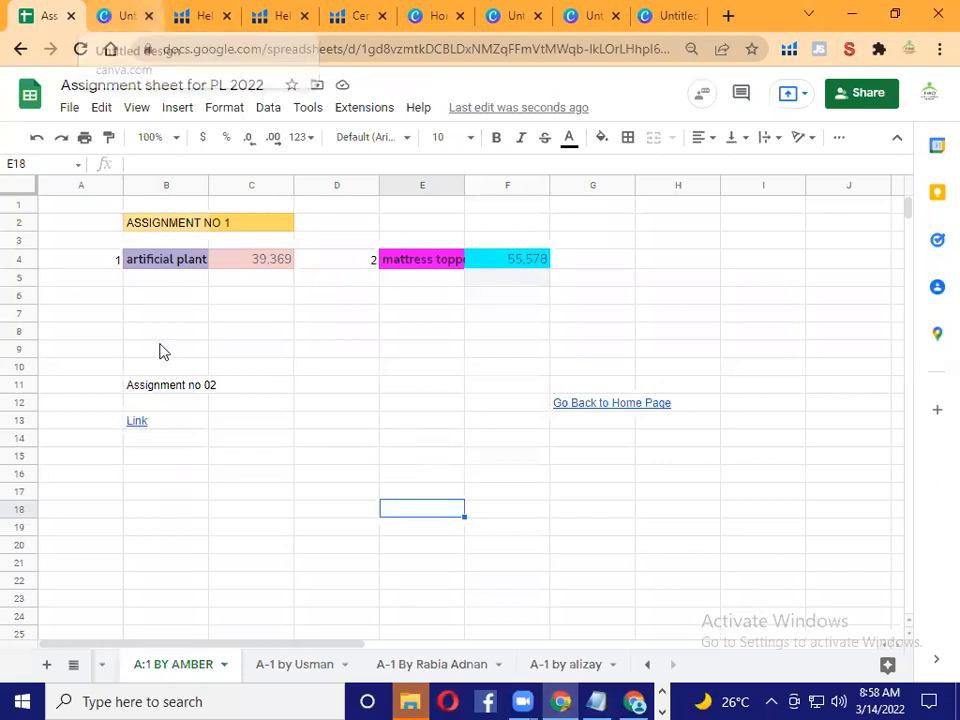
left_click(181, 422)
key("Delete")
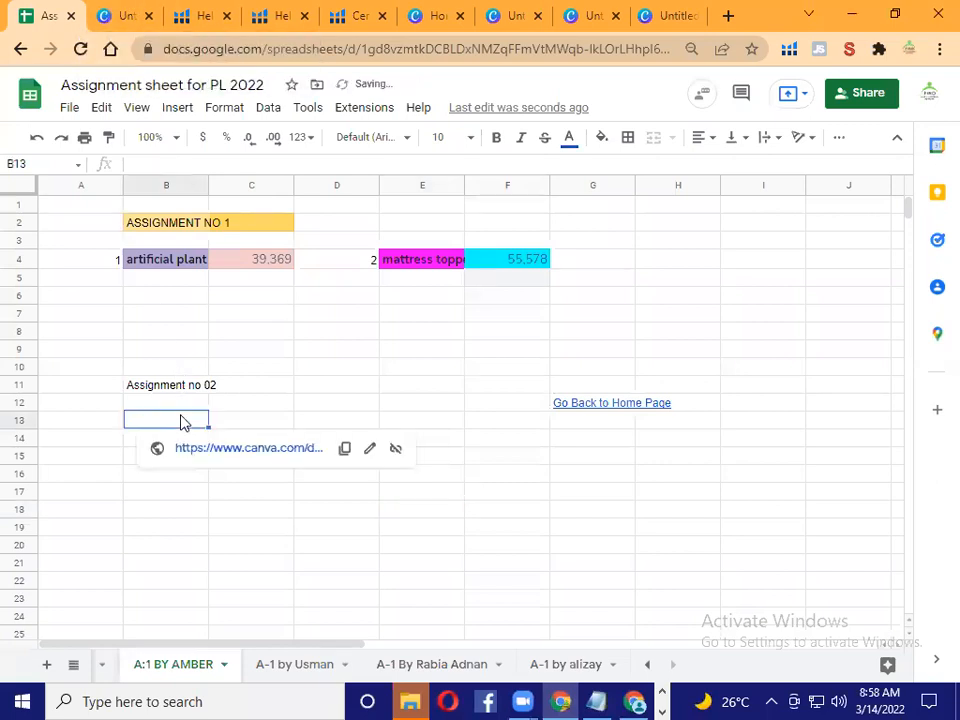
key("Up")
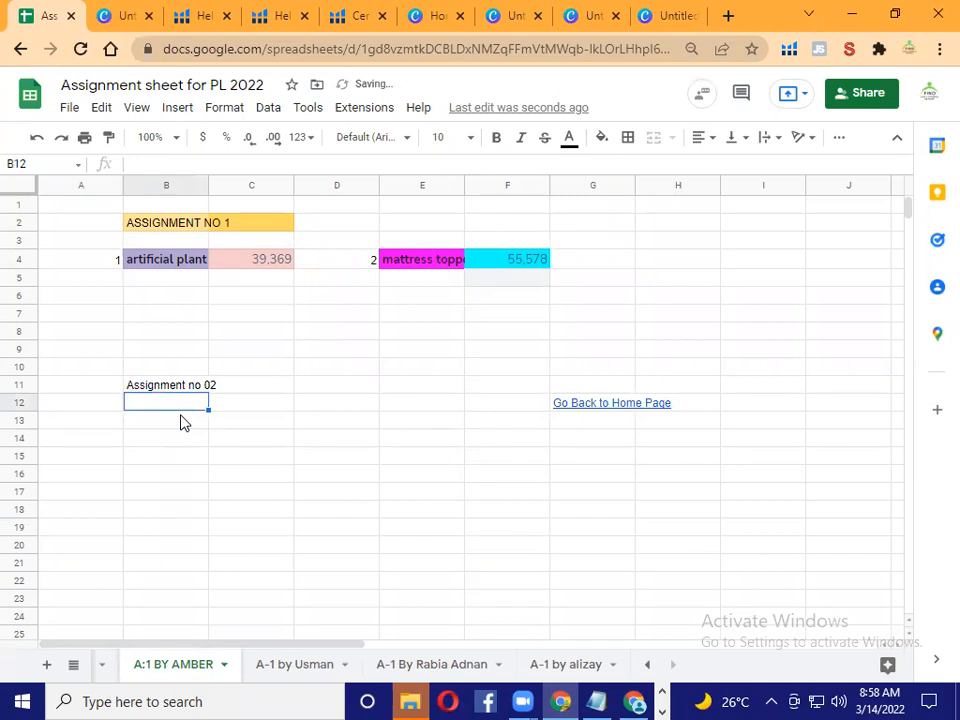
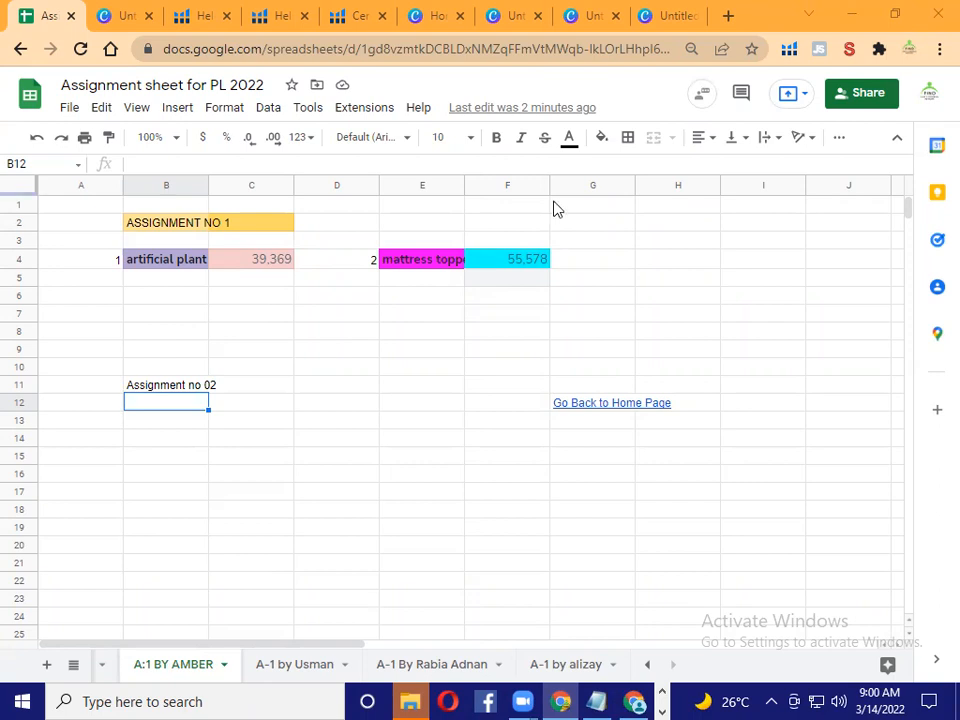
left_click(535, 354)
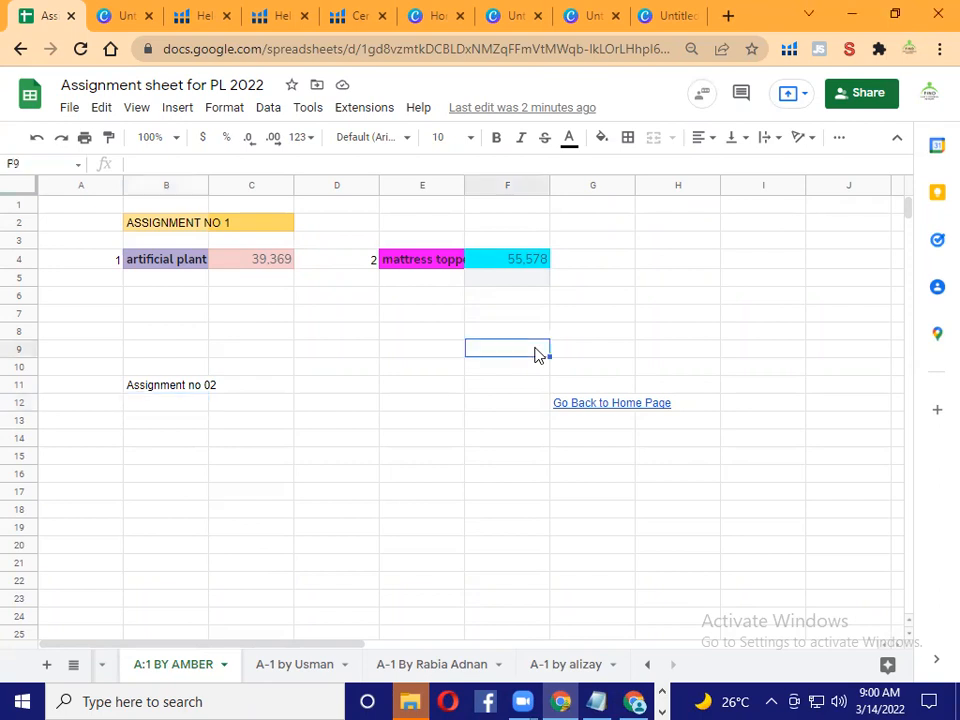